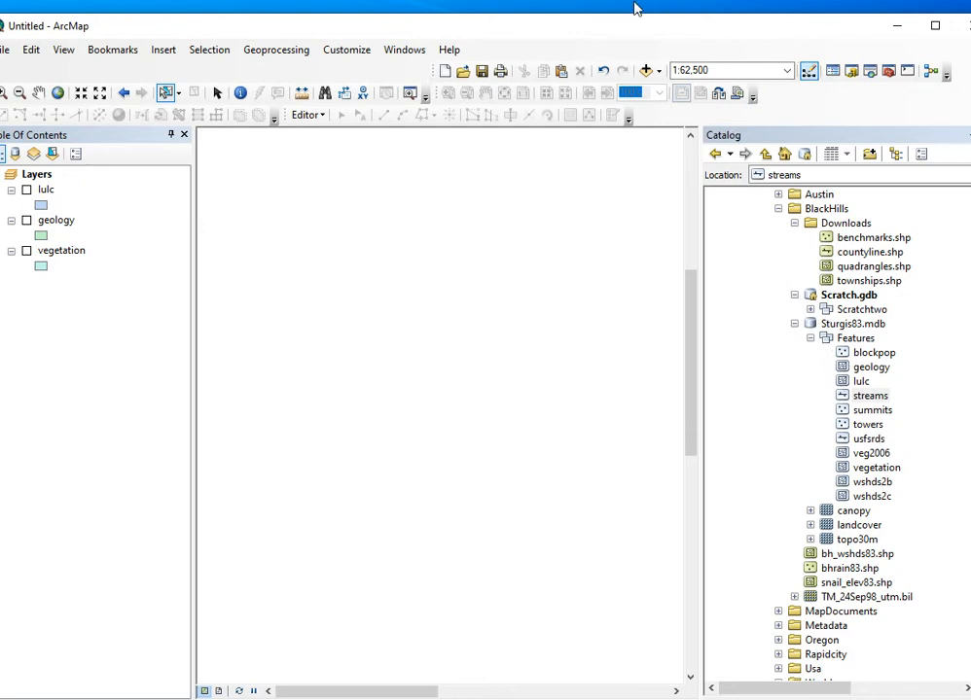
Collapse Sturgis83.mdb and examine the feature classes in the Scratchtwo dataset of Scratch.gdb, including the stream and summit buffers.
{"action": "left_click", "coordinate": [795, 324]}
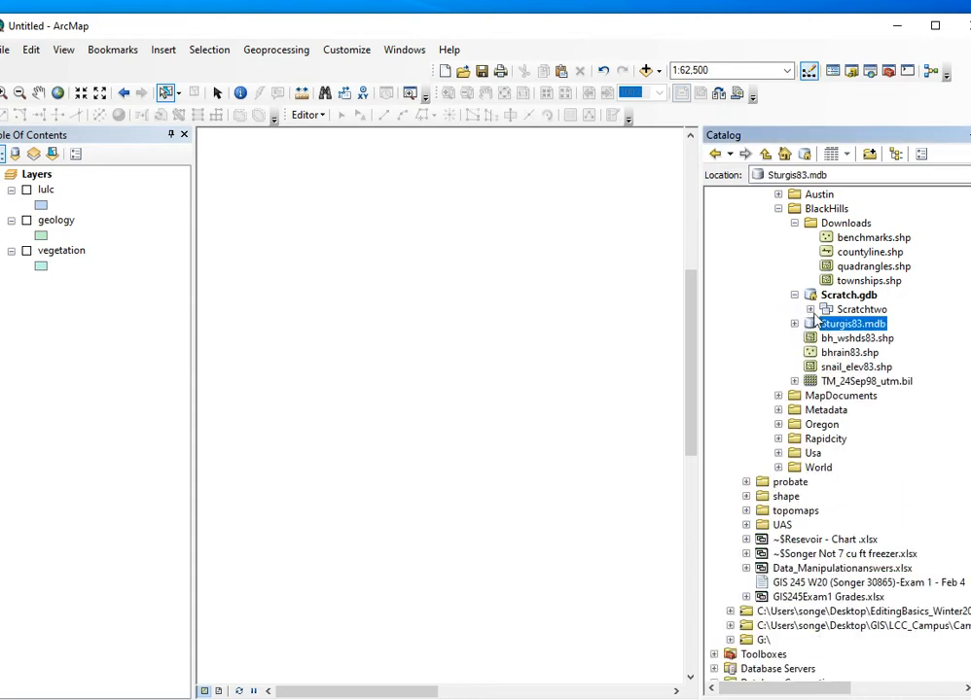
{"action": "left_click", "coordinate": [810, 310]}
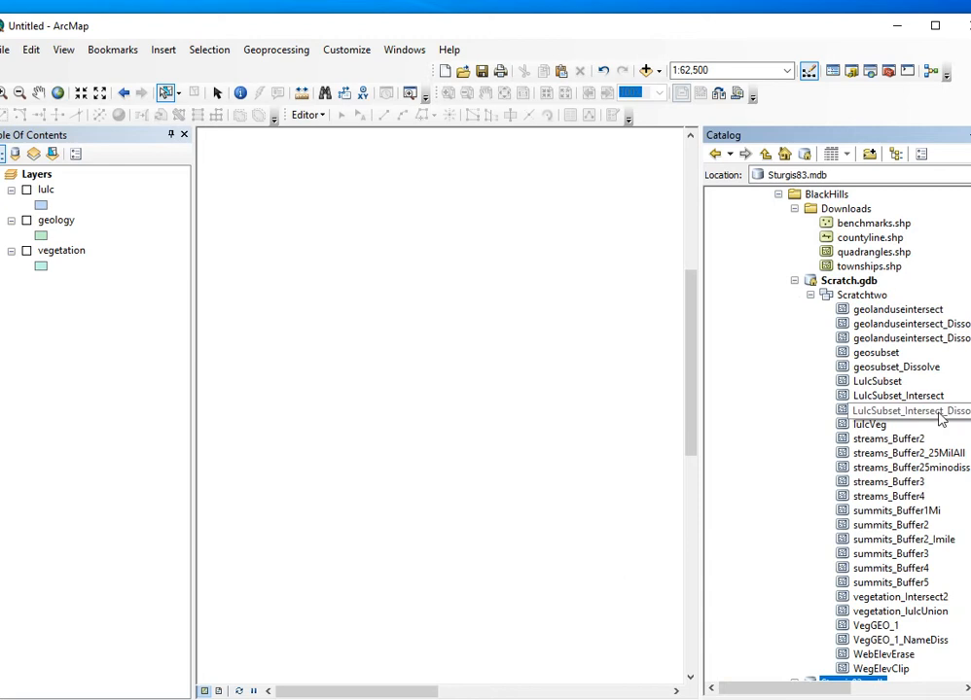
{"action": "scroll", "coordinate": [860, 400], "scroll_direction": "down", "scroll_amount": 2}
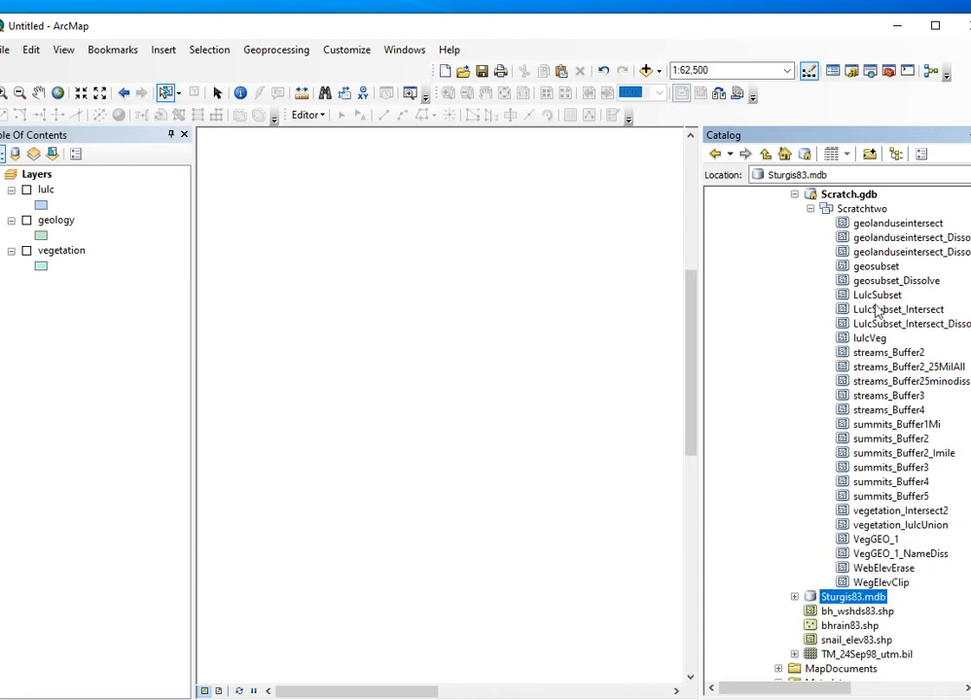
{"action": "scroll", "coordinate": [890, 417], "scroll_direction": "down", "scroll_amount": 1}
{"action": "scroll", "coordinate": [887, 403], "scroll_direction": "up", "scroll_amount": 2}
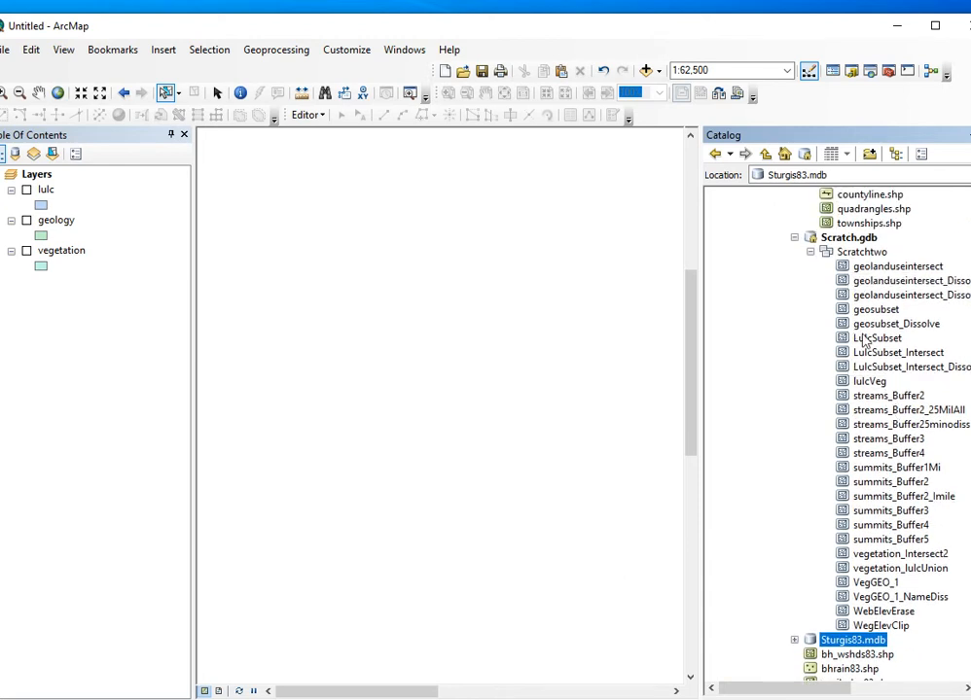
{"action": "scroll", "coordinate": [868, 352], "scroll_direction": "down", "scroll_amount": 1}
{"action": "scroll", "coordinate": [920, 449], "scroll_direction": "up", "scroll_amount": 1}
{"action": "left_click", "coordinate": [902, 398]}
{"action": "left_click", "coordinate": [893, 440]}
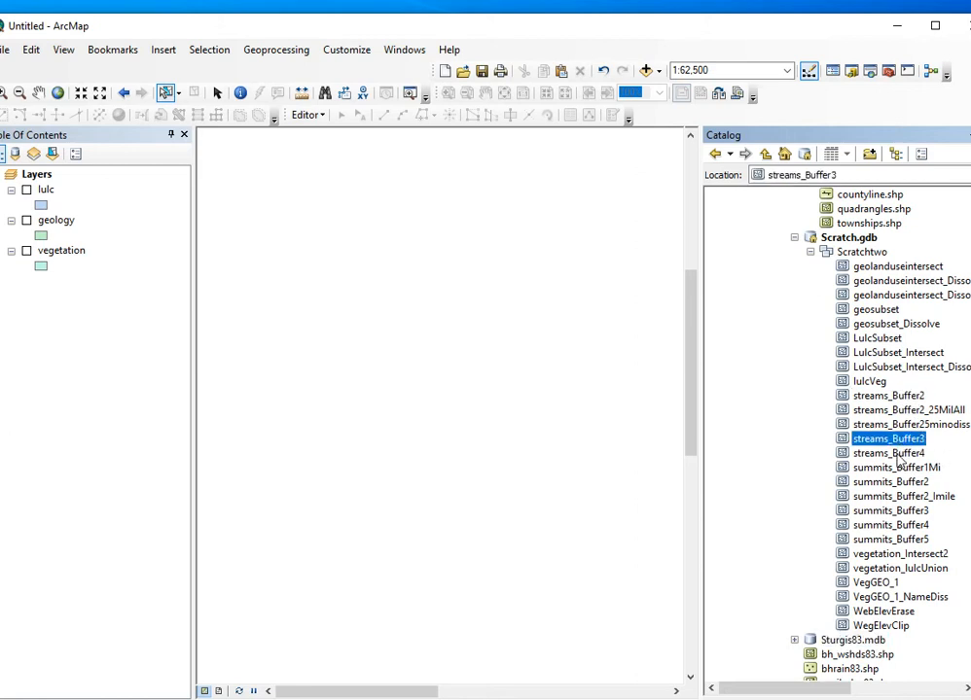
{"action": "left_click", "coordinate": [895, 456]}
{"action": "left_click", "coordinate": [881, 540]}
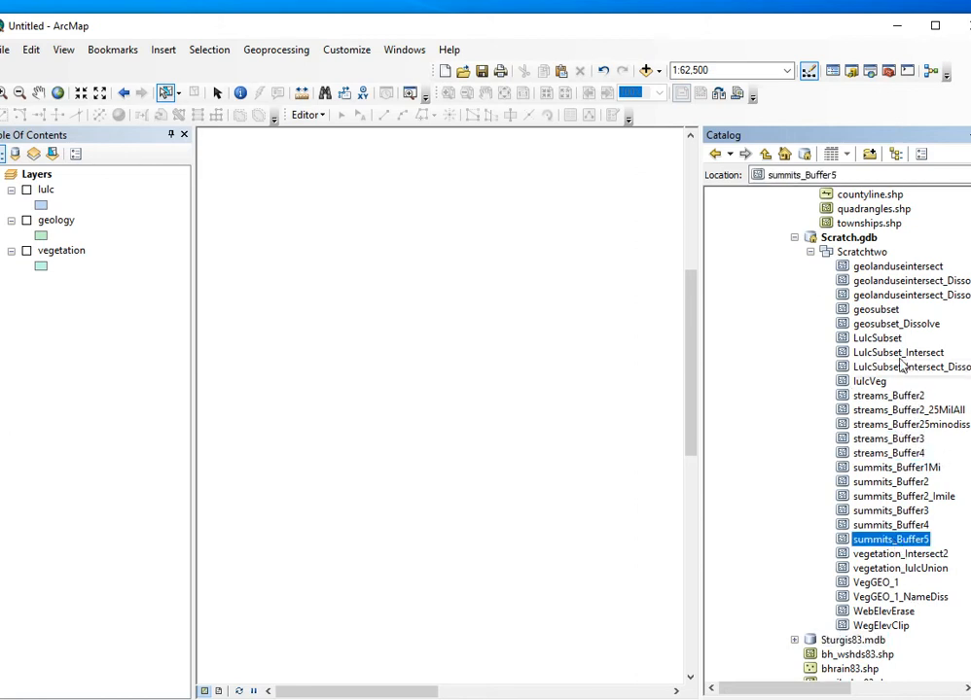
{"action": "left_click", "coordinate": [866, 327]}
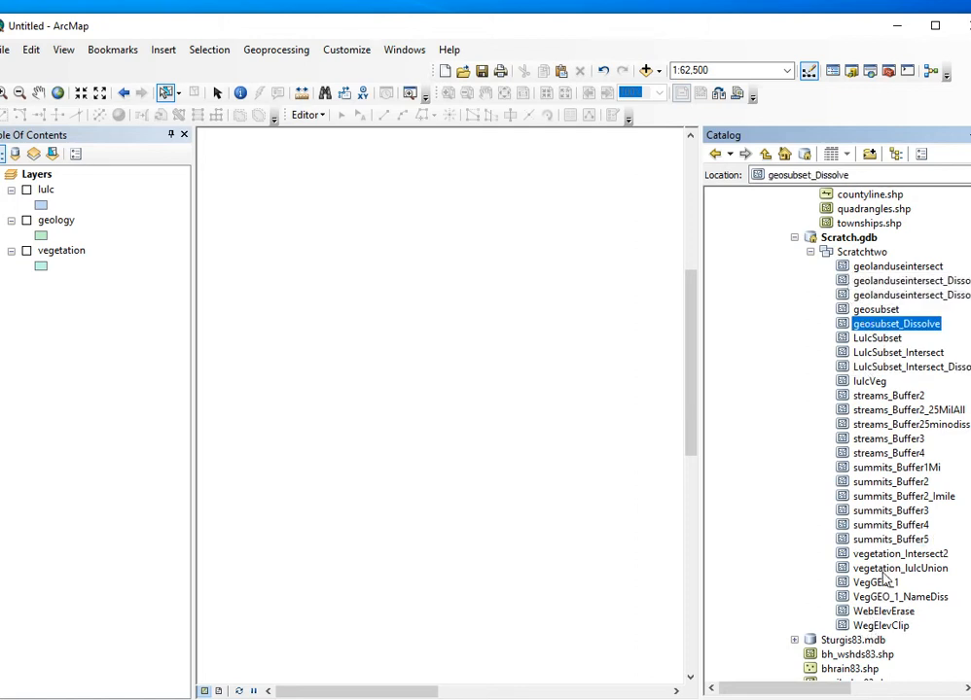
Collapse the Scratchtwo feature dataset in the catalog tree.
{"action": "left_click", "coordinate": [811, 252]}
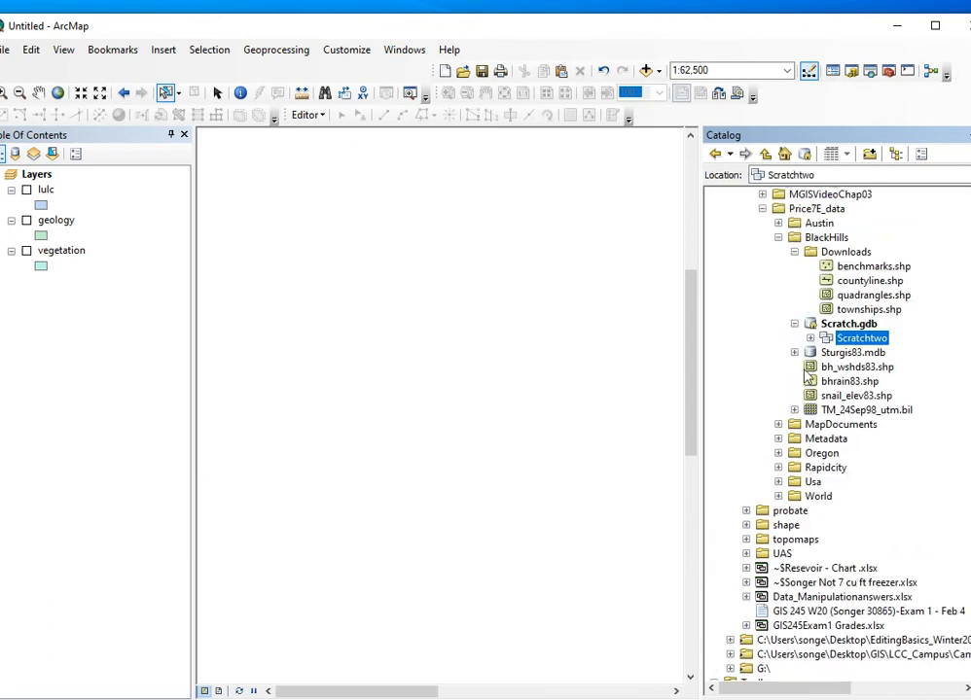
{"action": "left_click", "coordinate": [811, 338]}
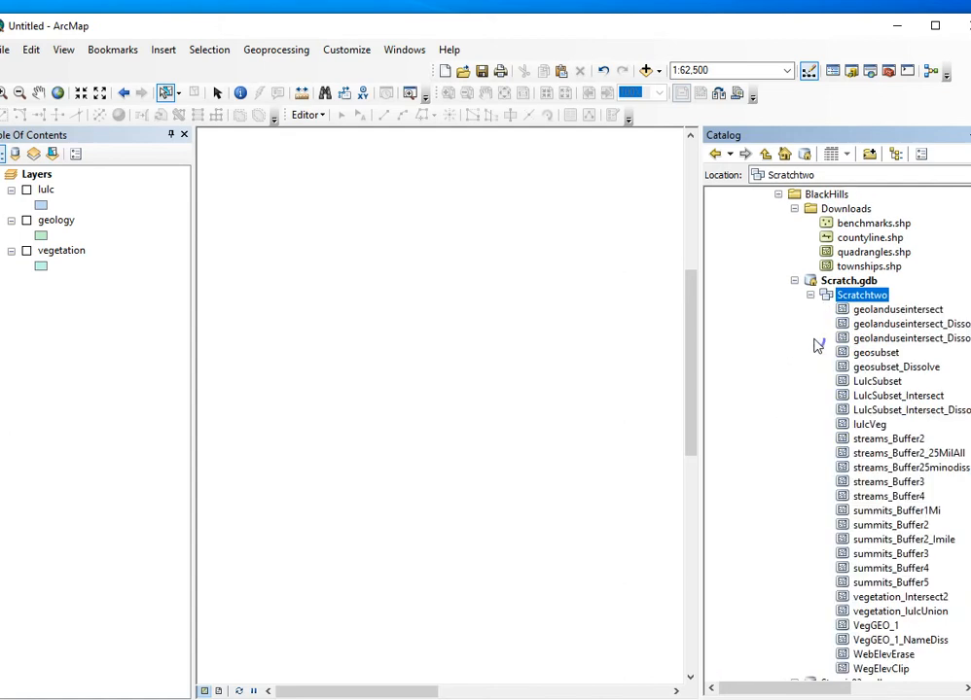
{"action": "left_click", "coordinate": [811, 294]}
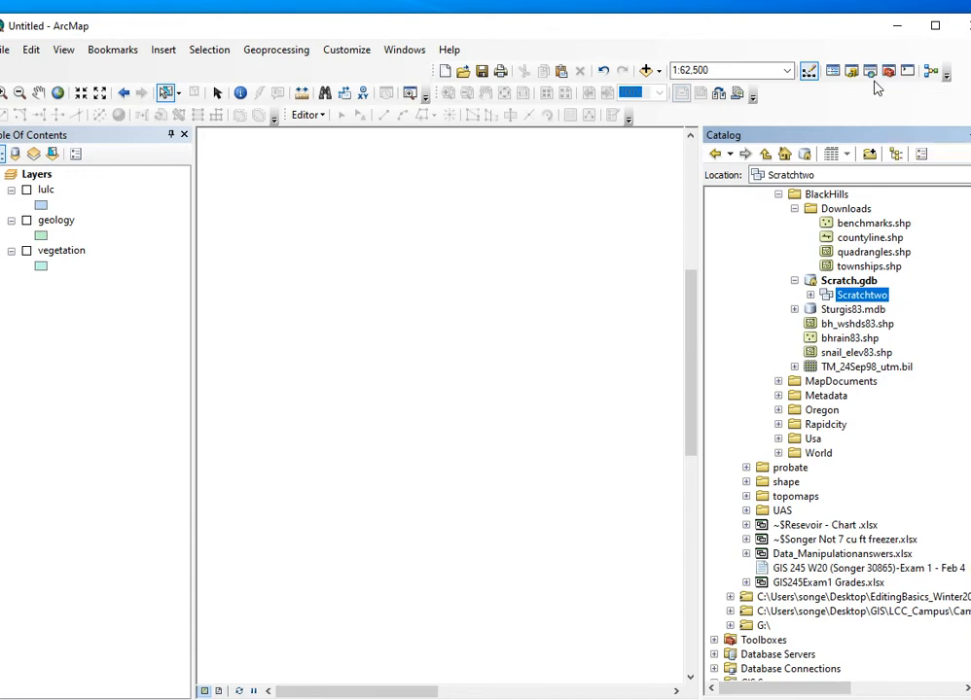
Open a new, empty model in ModelBuilder.
{"action": "left_click", "coordinate": [929, 70]}
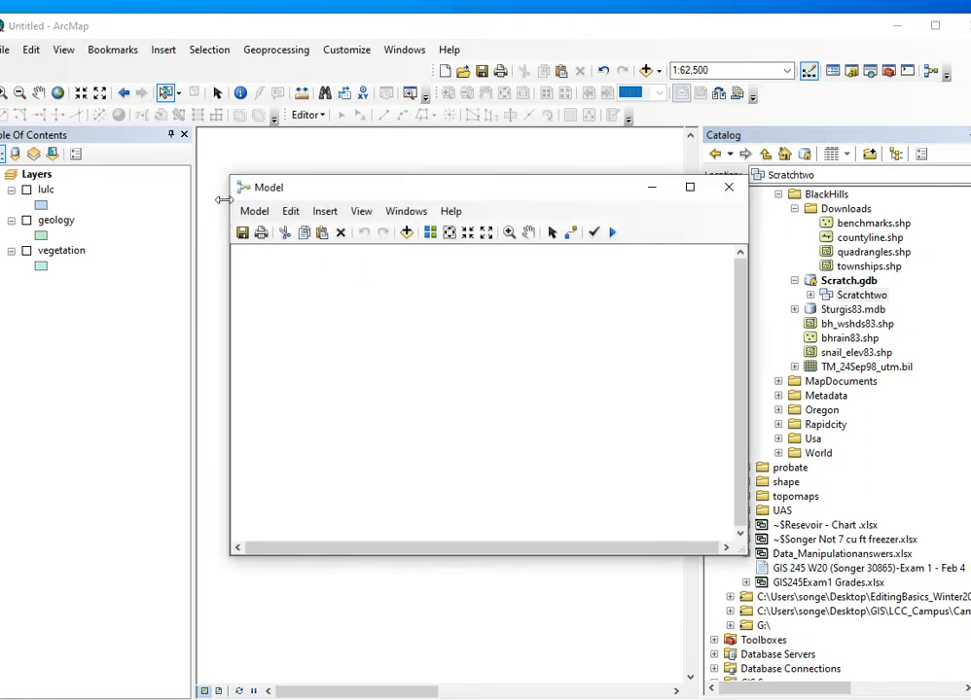
{"action": "left_click", "coordinate": [255, 212]}
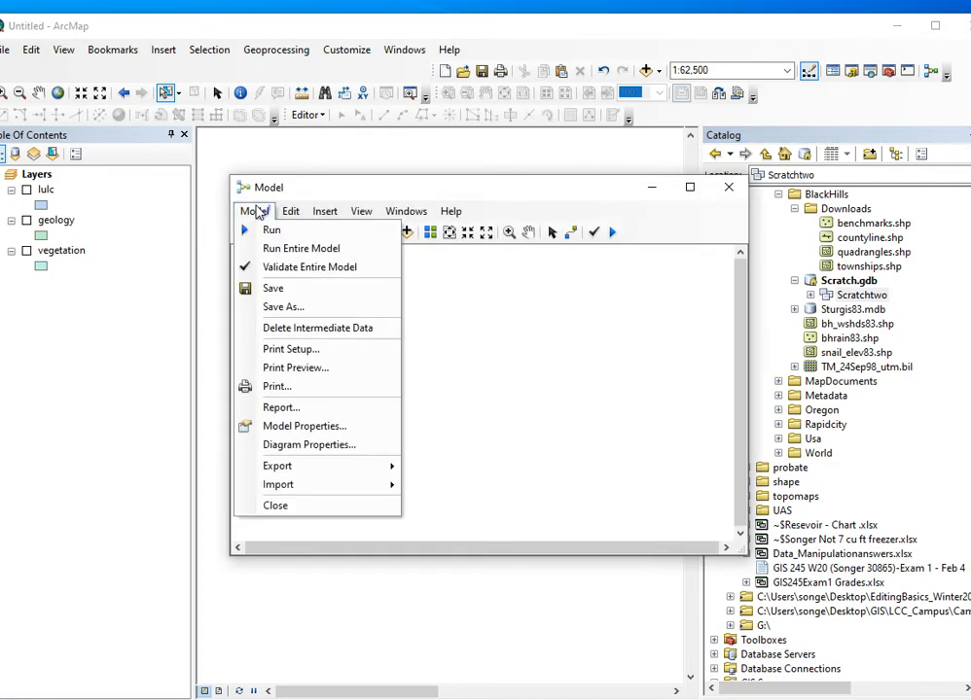
{"action": "left_click", "coordinate": [295, 288]}
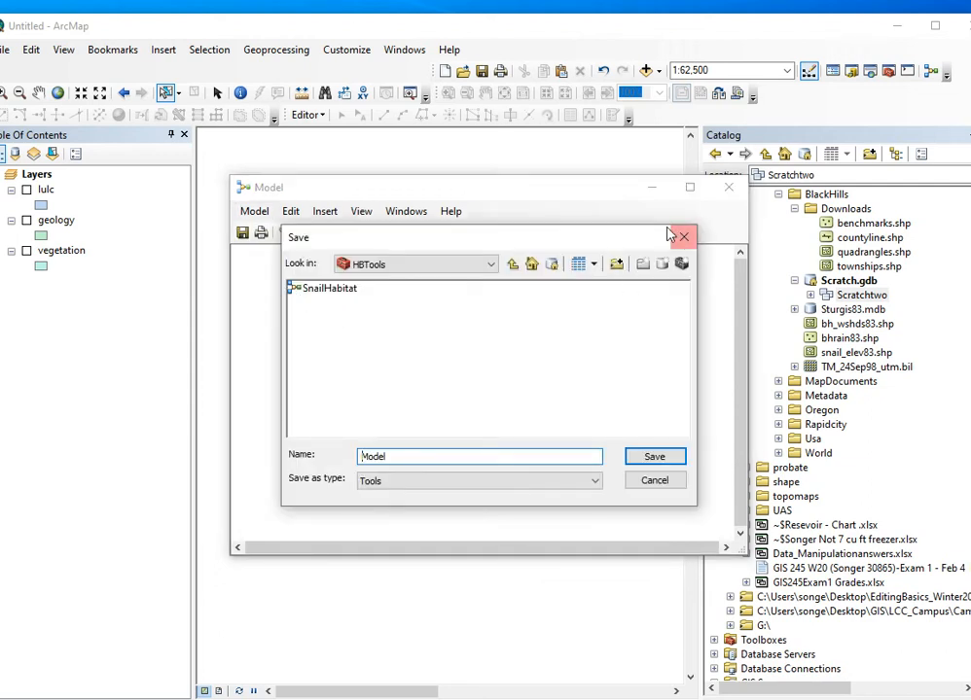
{"action": "left_click", "coordinate": [685, 239]}
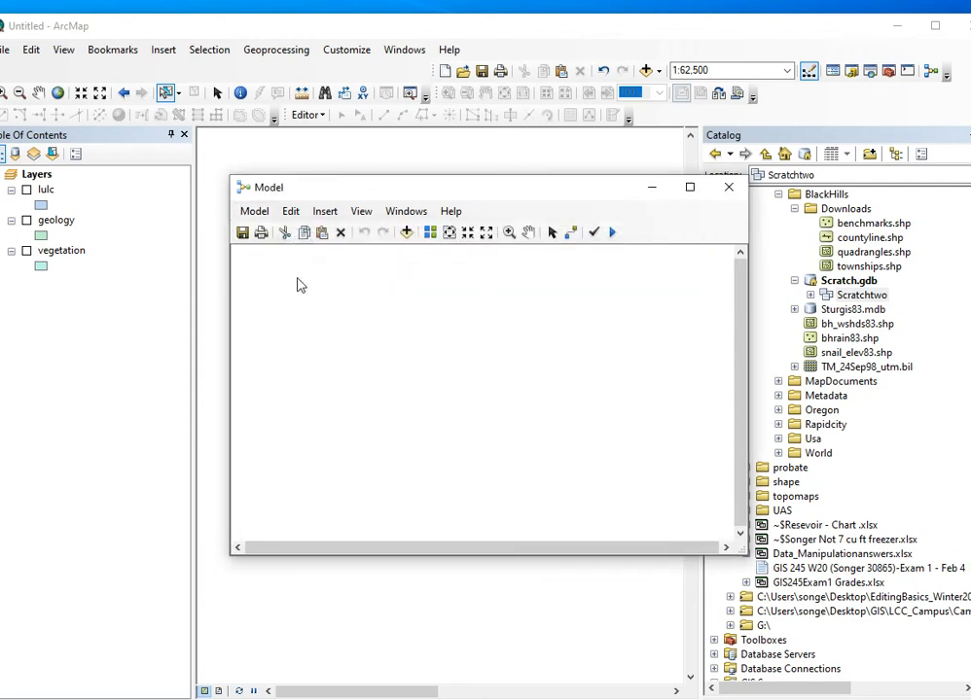
Start saving the model and browse from the user folder to Desktop\Price7E\Price7E_data\BlackHills\Scratch.gdb as its location.
{"action": "left_click", "coordinate": [255, 215]}
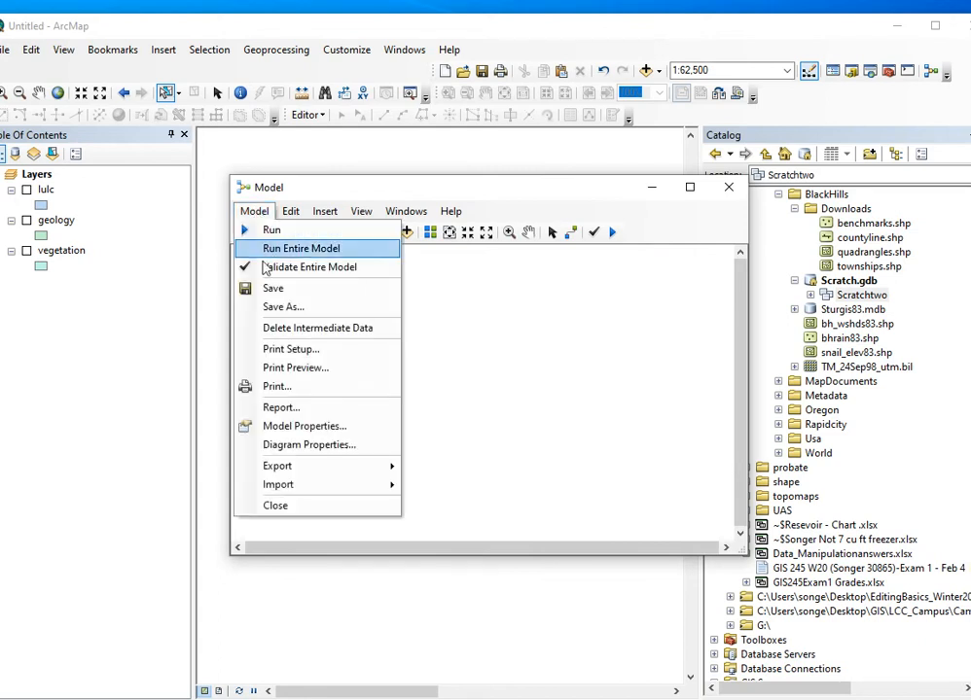
{"action": "left_click", "coordinate": [281, 295]}
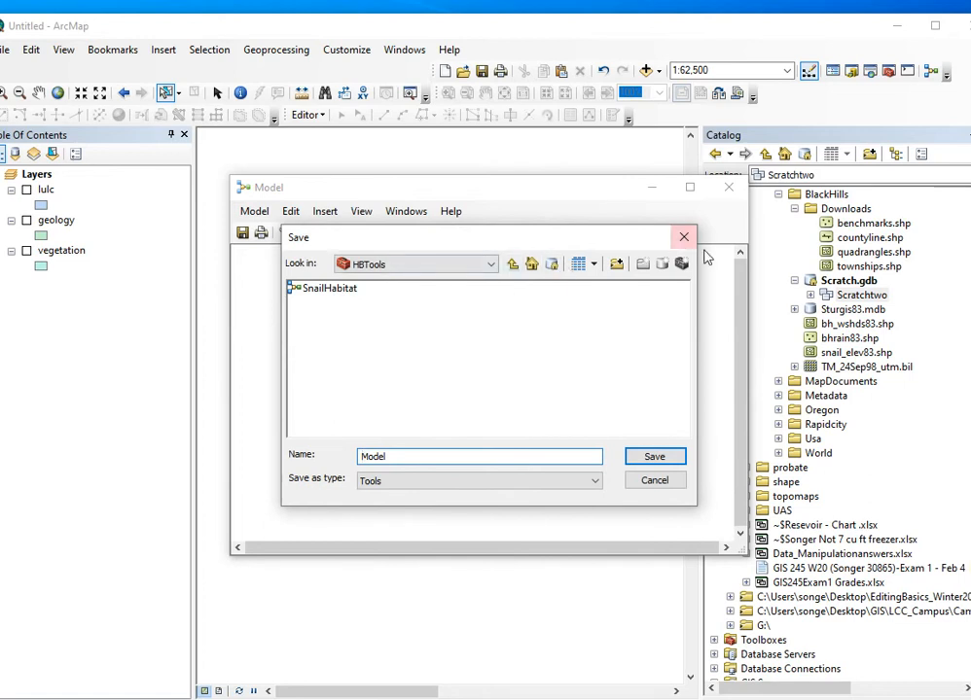
{"action": "left_click", "coordinate": [426, 268]}
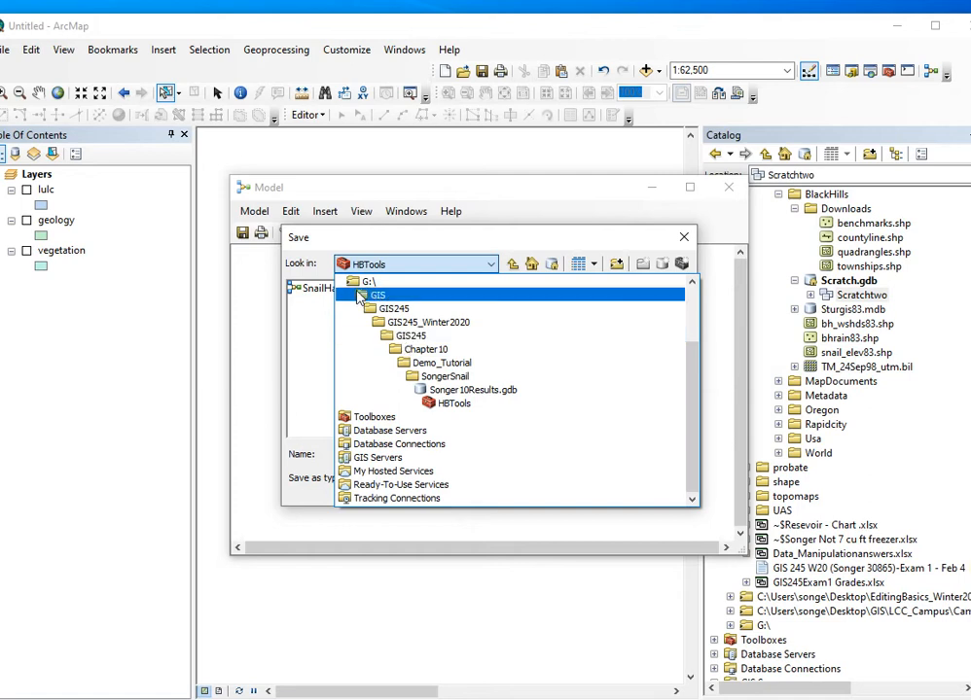
{"action": "scroll", "coordinate": [389, 311], "scroll_direction": "up", "scroll_amount": 2}
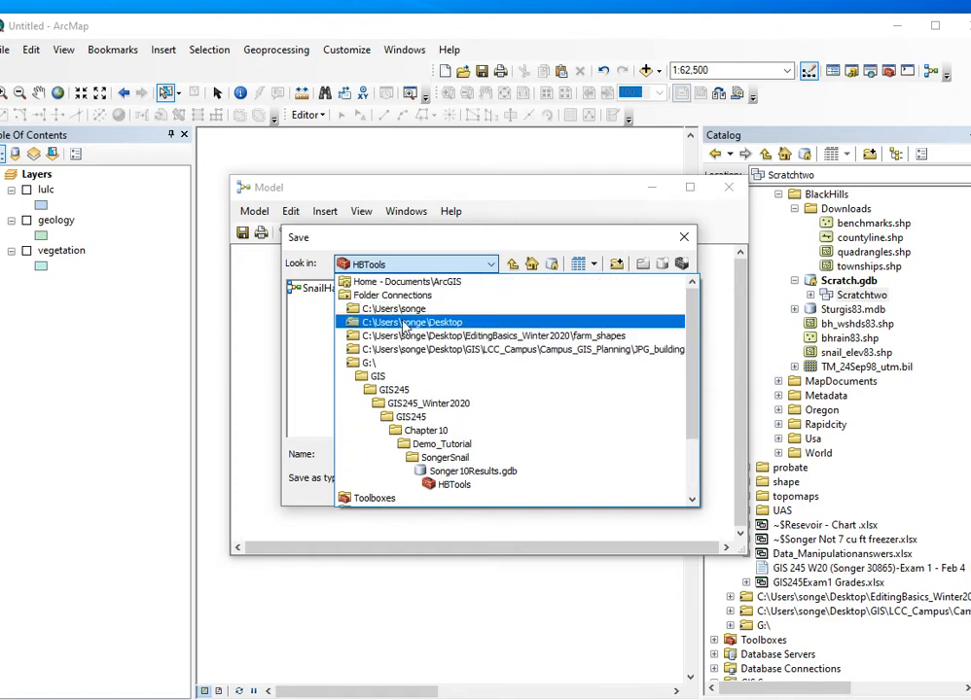
{"action": "left_click", "coordinate": [419, 309]}
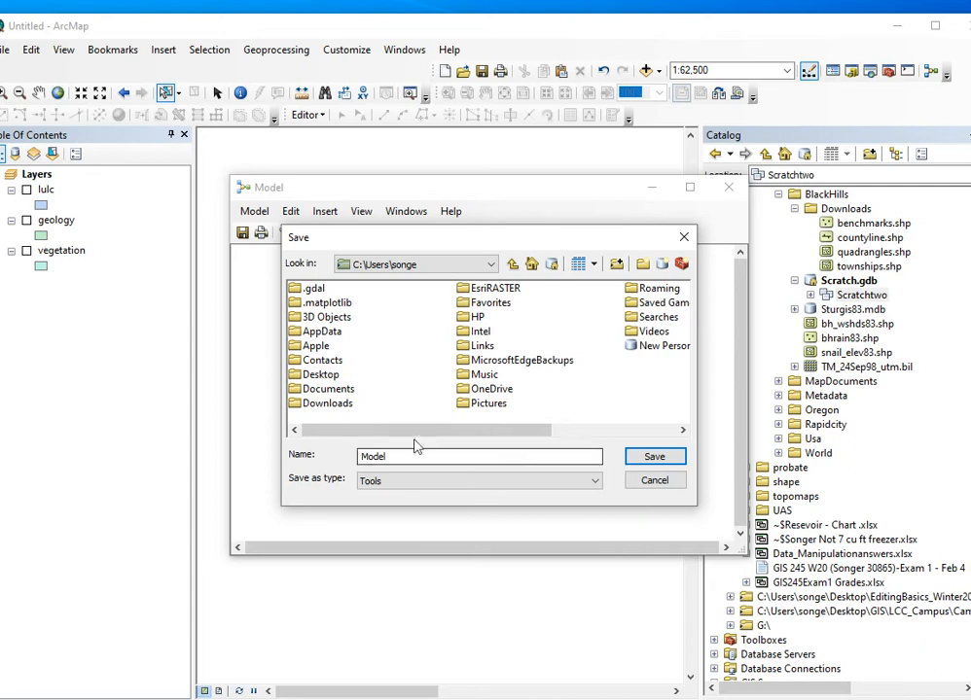
{"action": "double_click", "coordinate": [327, 379]}
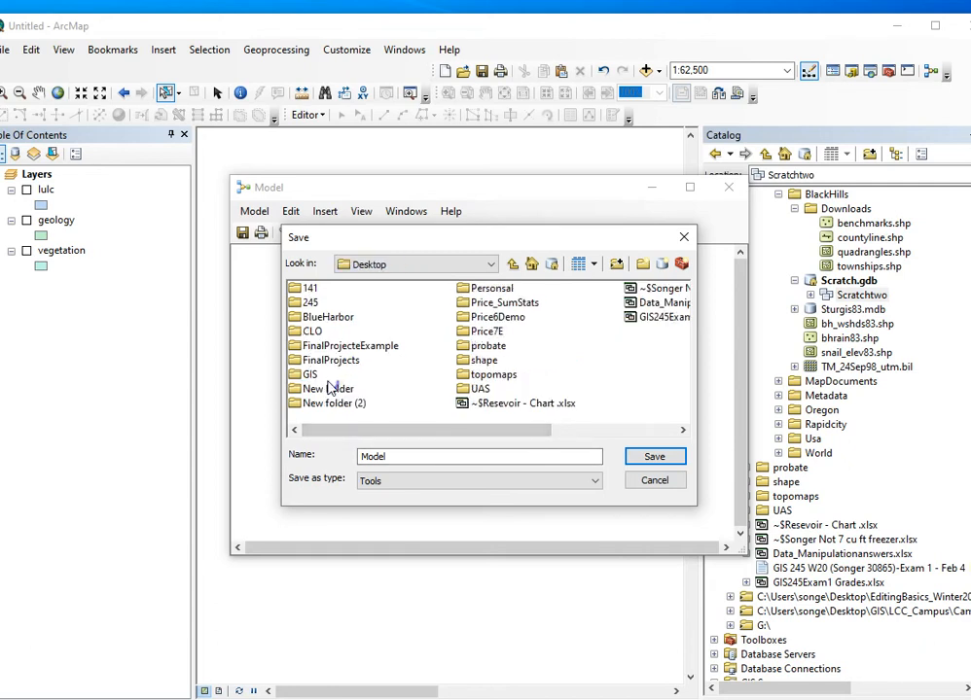
{"action": "double_click", "coordinate": [492, 332]}
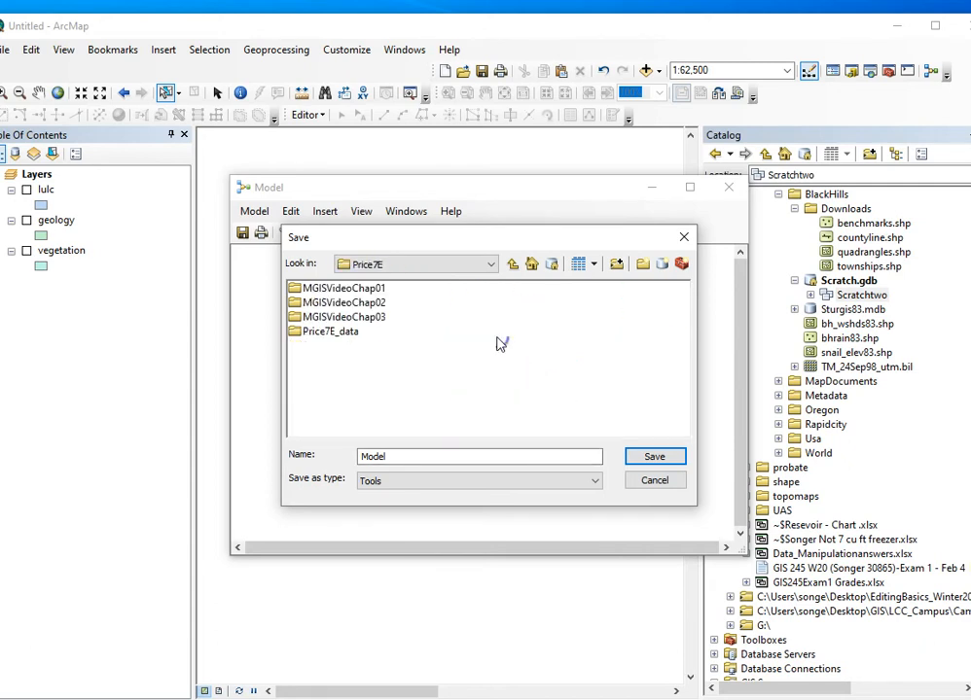
{"action": "left_click", "coordinate": [331, 334]}
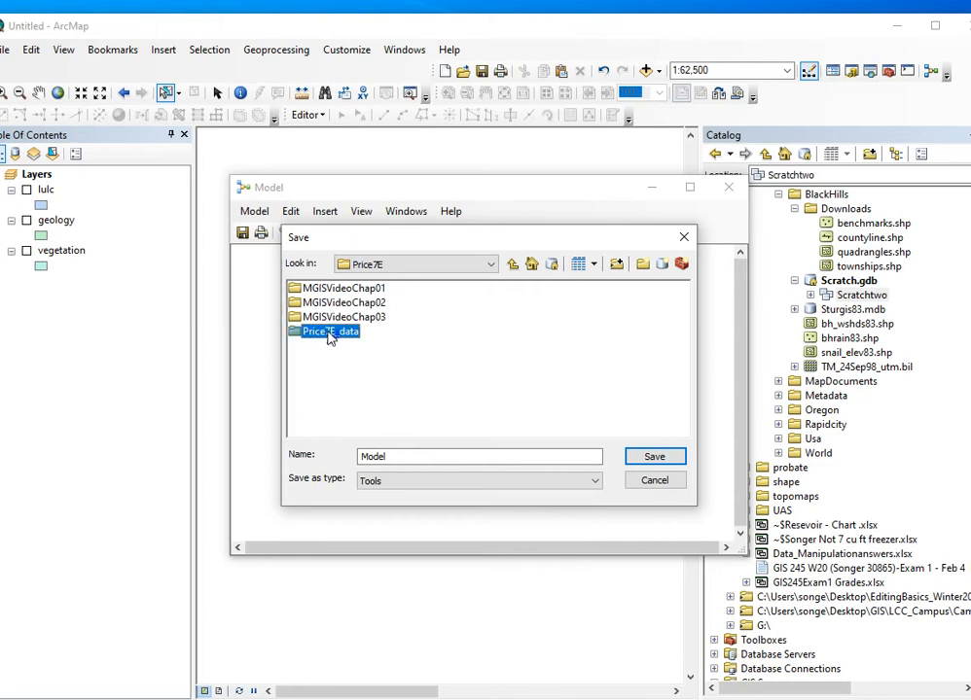
{"action": "double_click", "coordinate": [298, 333]}
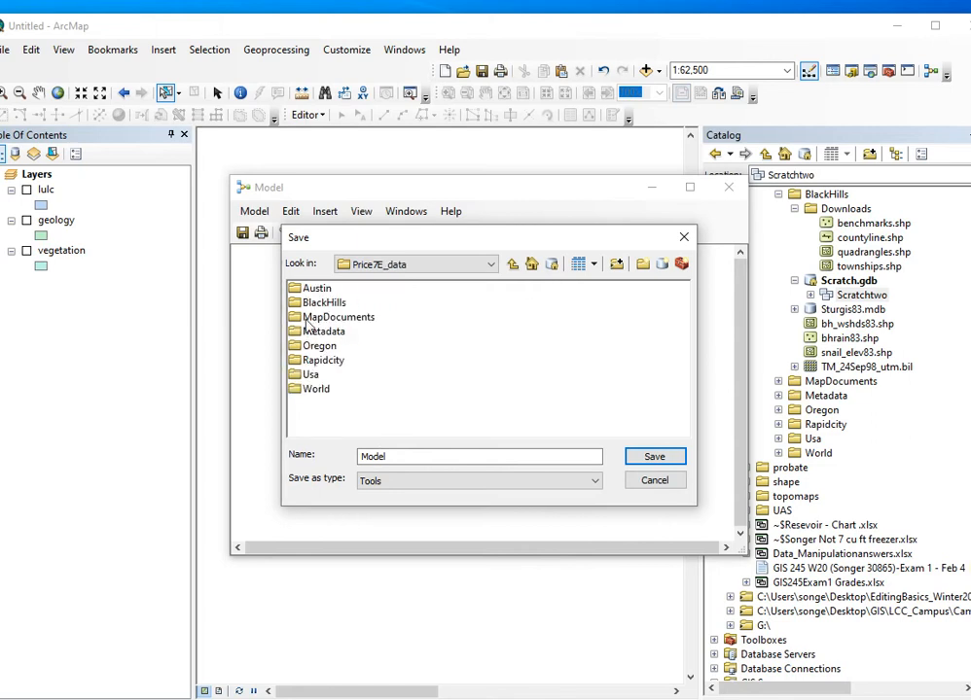
{"action": "double_click", "coordinate": [293, 305]}
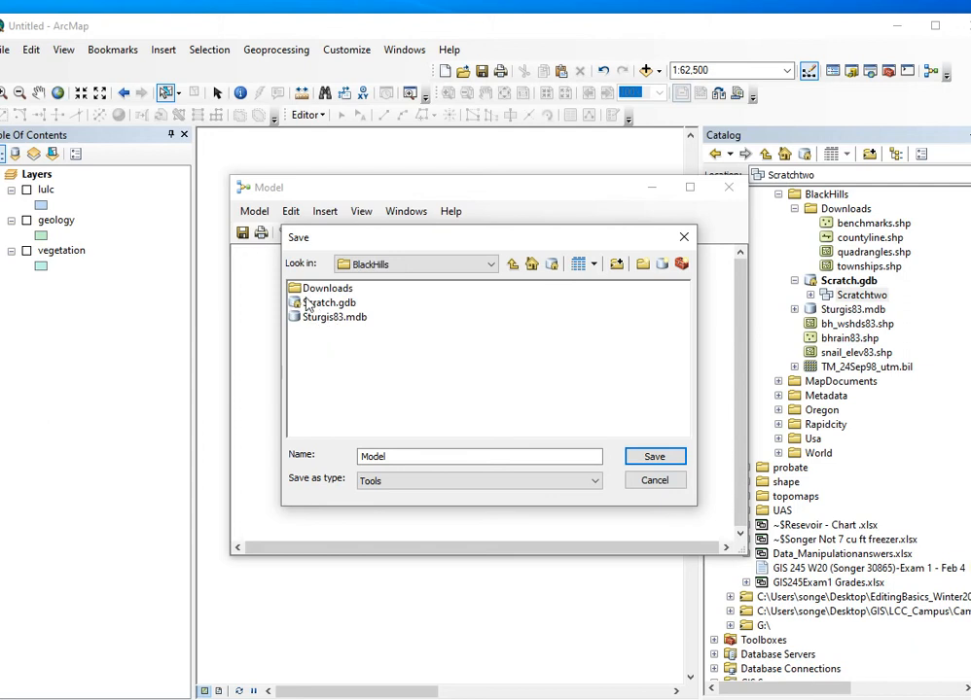
{"action": "double_click", "coordinate": [315, 304]}
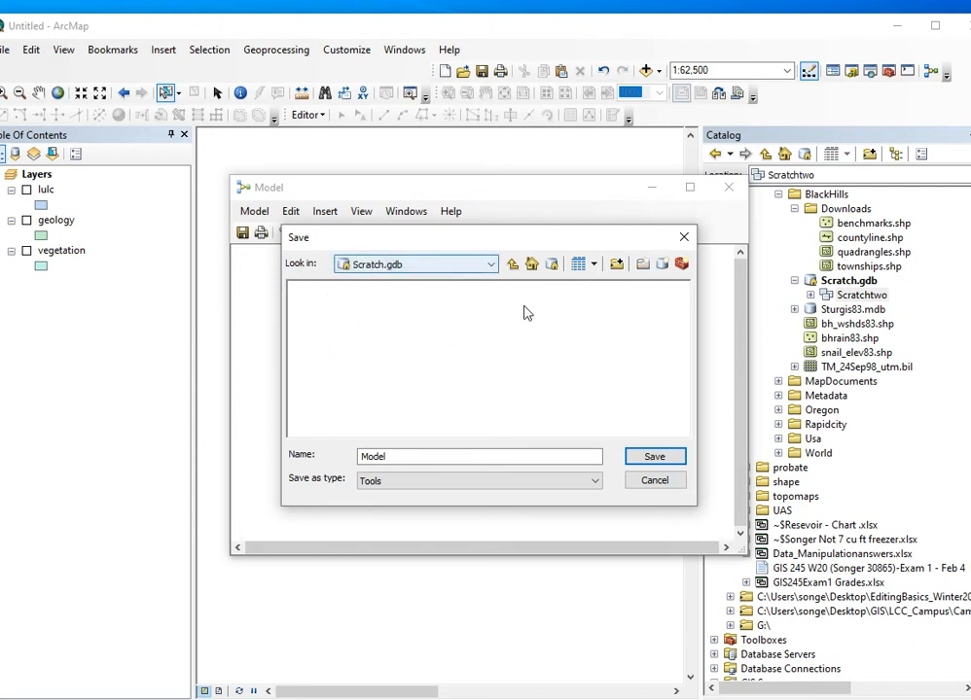
Create a new toolbox named TestTools inside Scratch.gdb.
{"action": "left_click", "coordinate": [681, 264]}
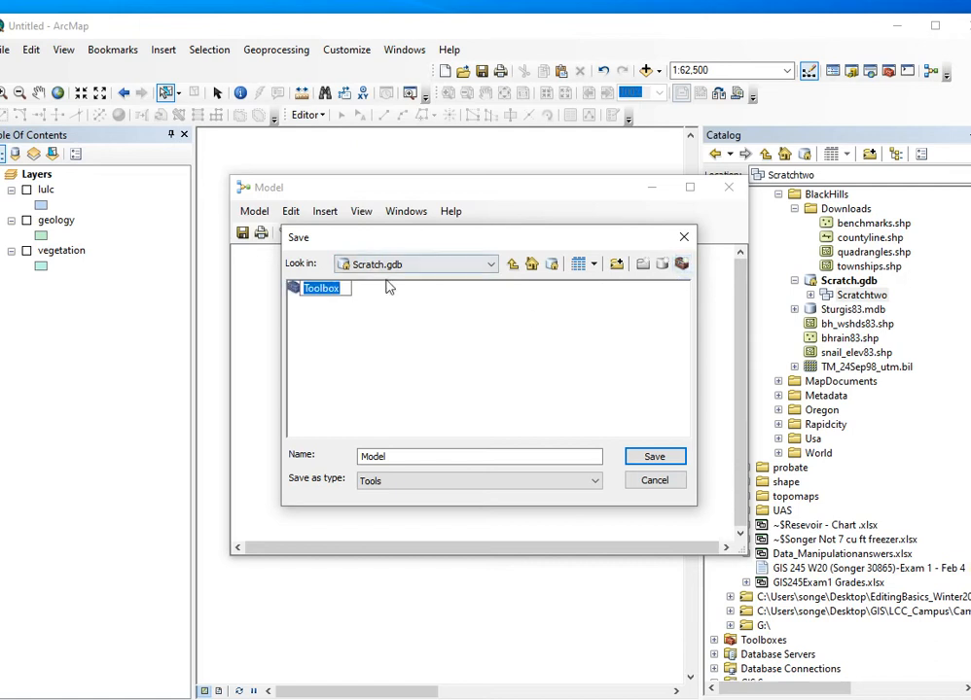
{"action": "type", "text": "TestTools"}
{"action": "left_click", "coordinate": [445, 388]}
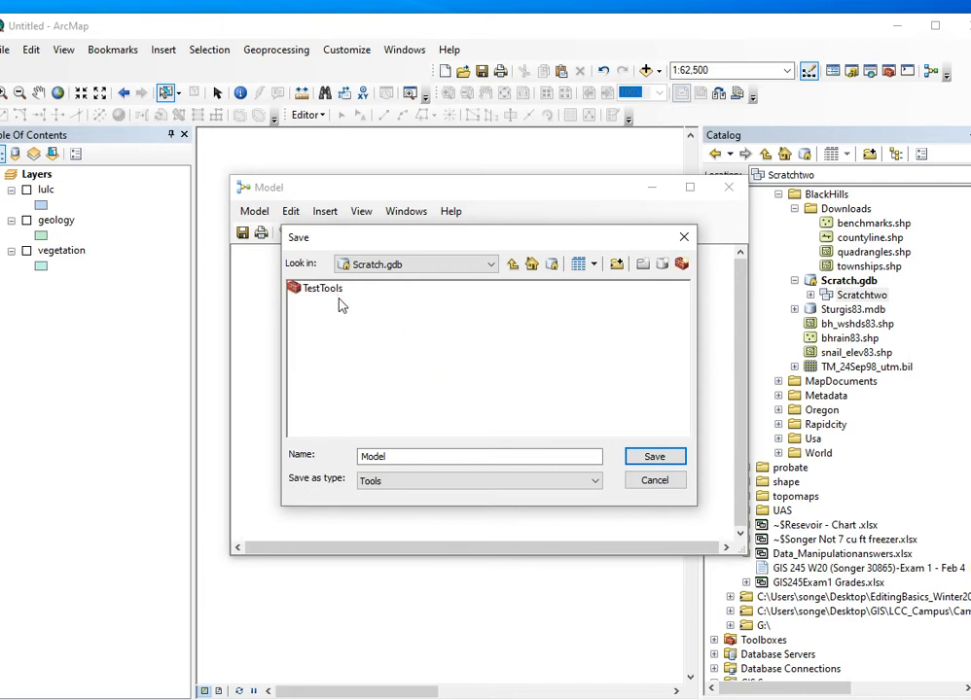
Save the model under the name Testtools inside the TestTools toolbox.
{"action": "left_click", "coordinate": [401, 457]}
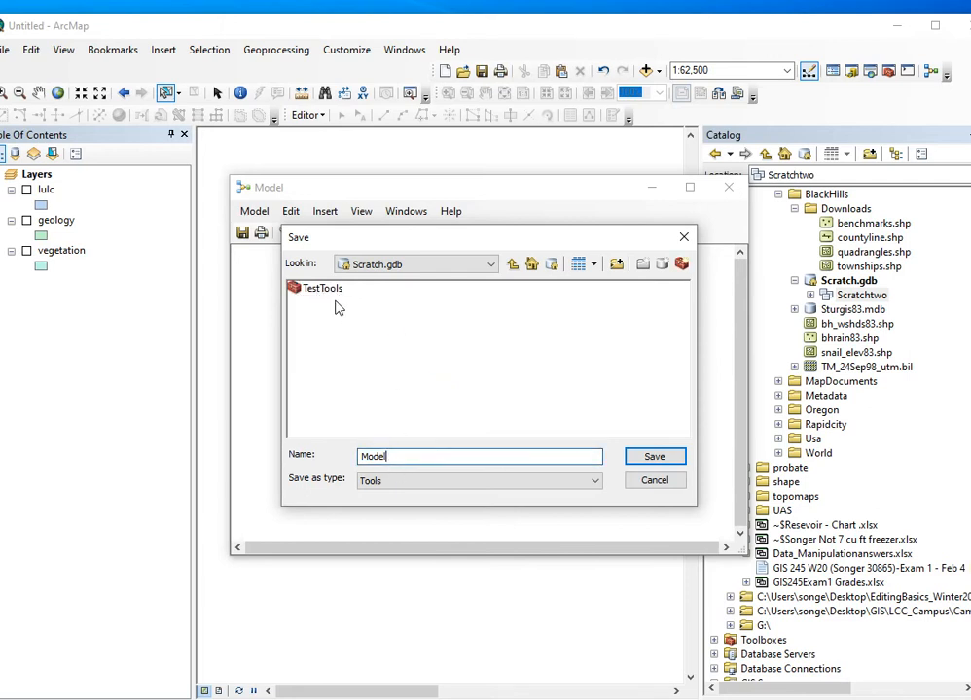
{"action": "double_click", "coordinate": [310, 290]}
{"action": "double_click", "coordinate": [368, 457]}
{"action": "type", "text": "Testtools"}
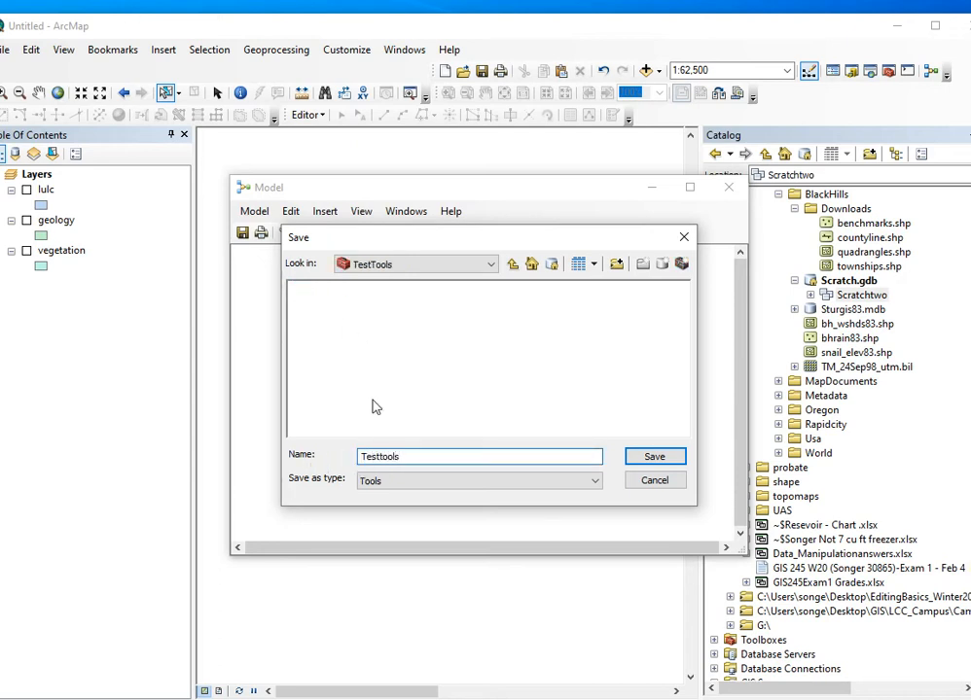
{"action": "left_click", "coordinate": [652, 457]}
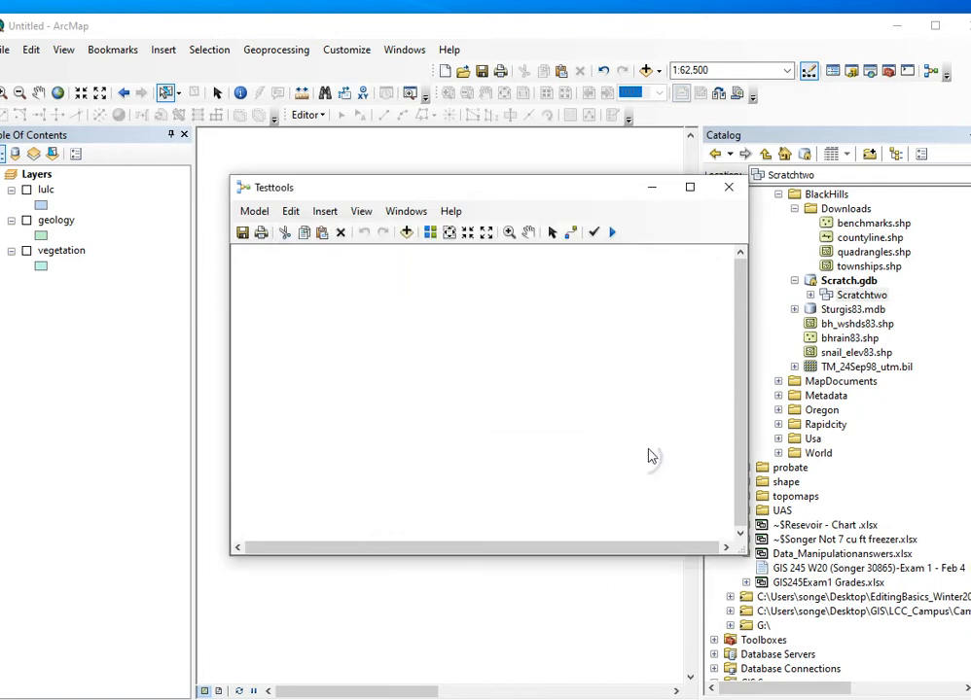
{"action": "left_click", "coordinate": [255, 212]}
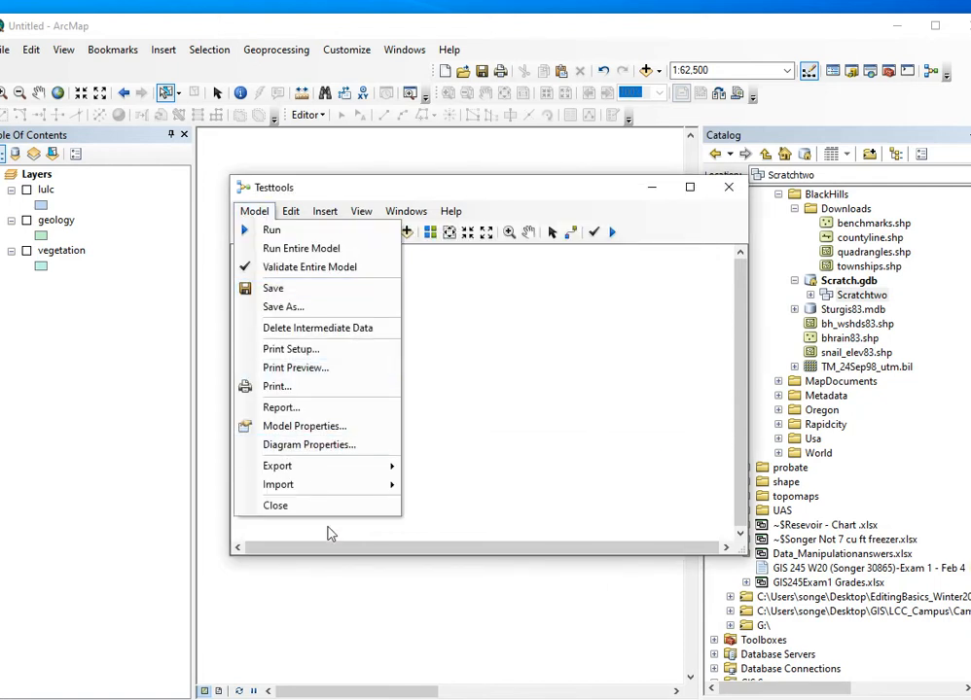
{"action": "left_click", "coordinate": [444, 187]}
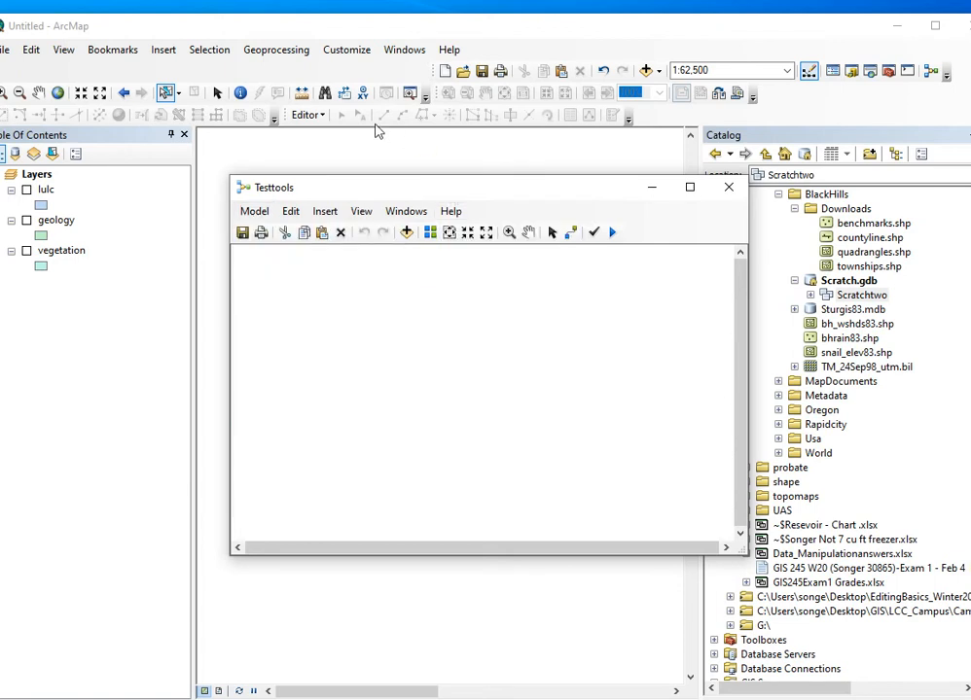
Check the current and scratch workspace paths in the geoprocessing environment settings.
{"action": "left_click", "coordinate": [264, 54]}
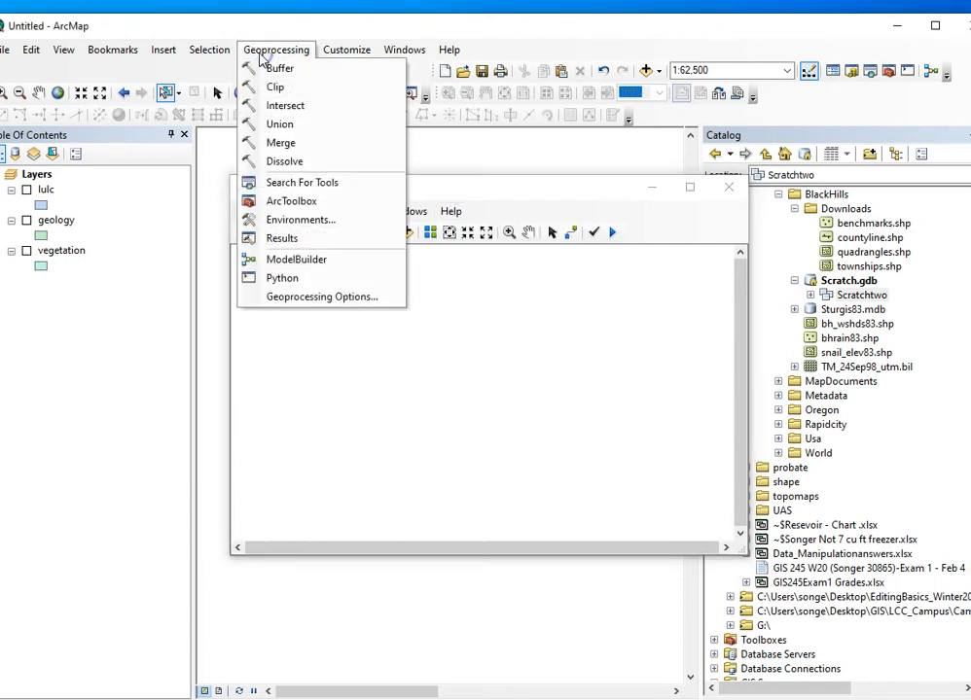
{"action": "left_click", "coordinate": [293, 223]}
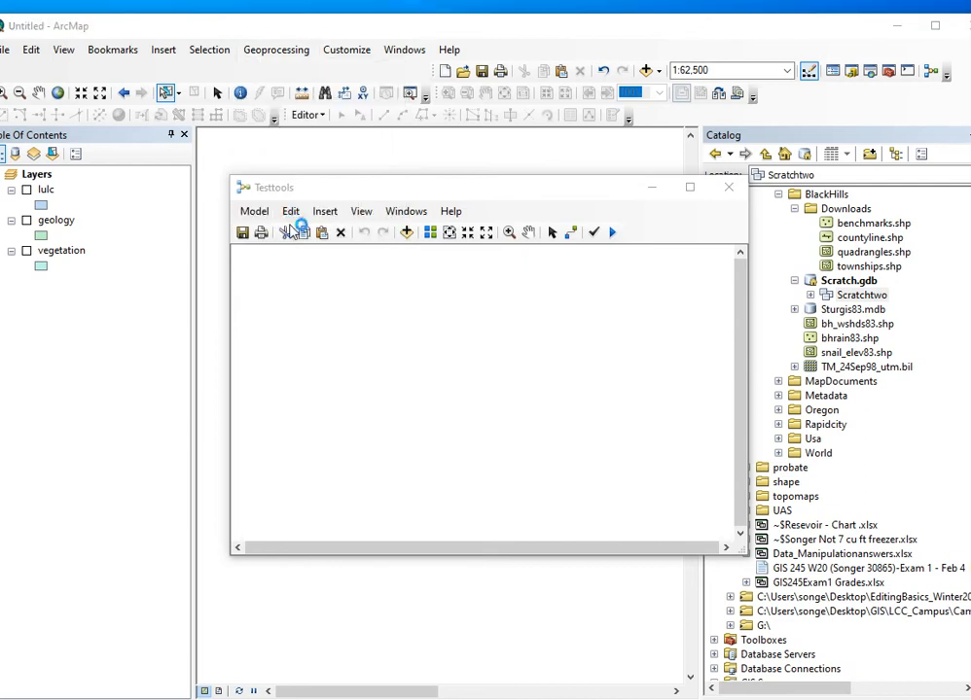
{"action": "left_click", "coordinate": [336, 144]}
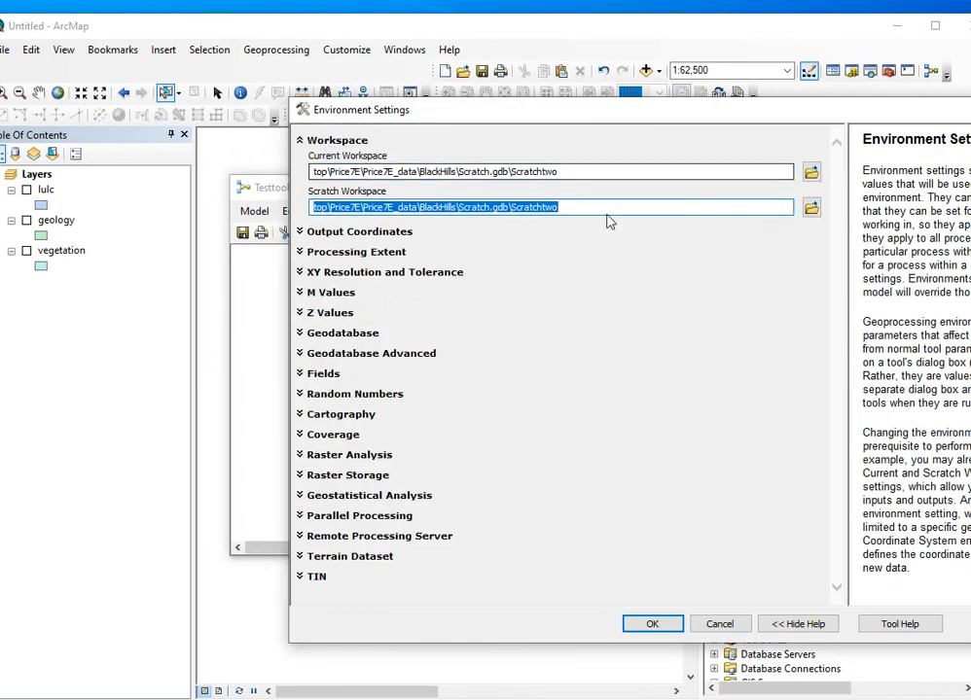
{"action": "left_click", "coordinate": [652, 624]}
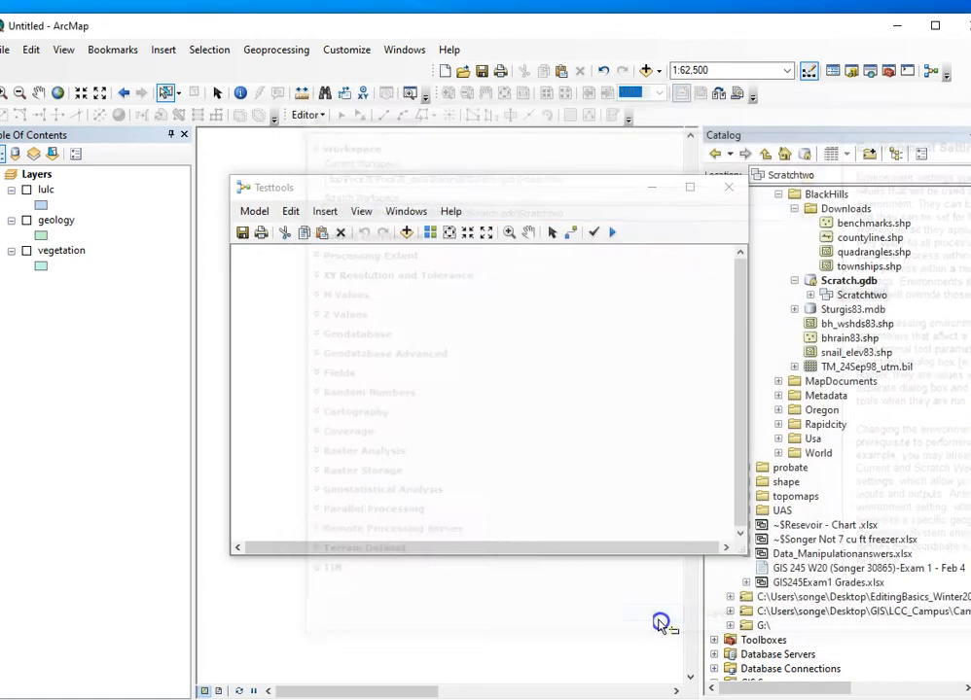
Refresh Scratch.gdb in the Catalog and expand its TestTools toolbox to show the saved model.
{"action": "left_click_drag", "start_coordinate": [530, 188], "coordinate": [445, 204]}
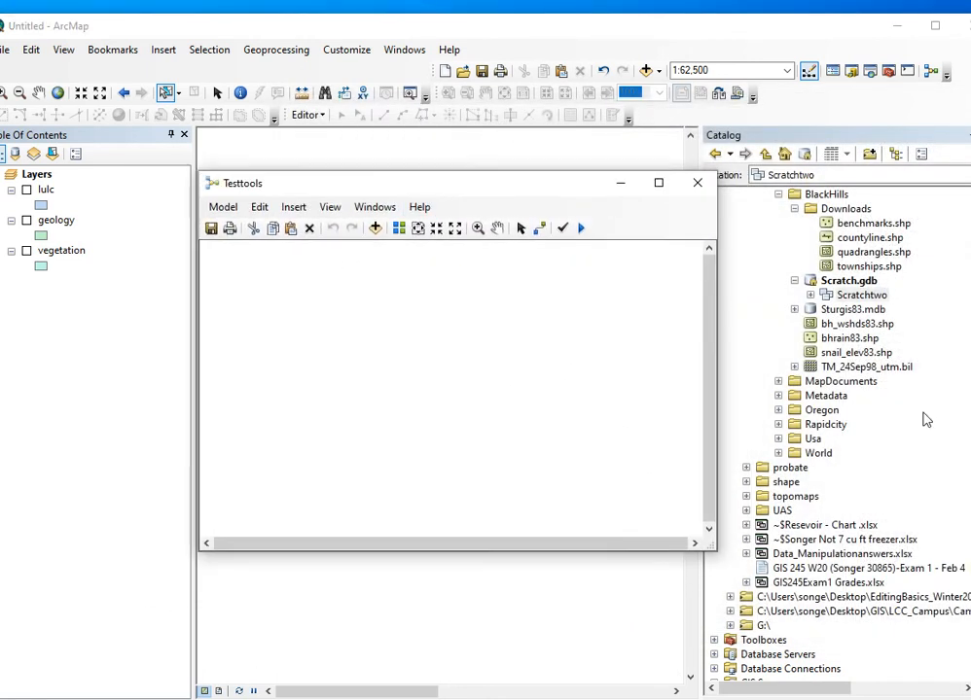
{"action": "left_click", "coordinate": [839, 284]}
{"action": "right_click", "coordinate": [841, 288]}
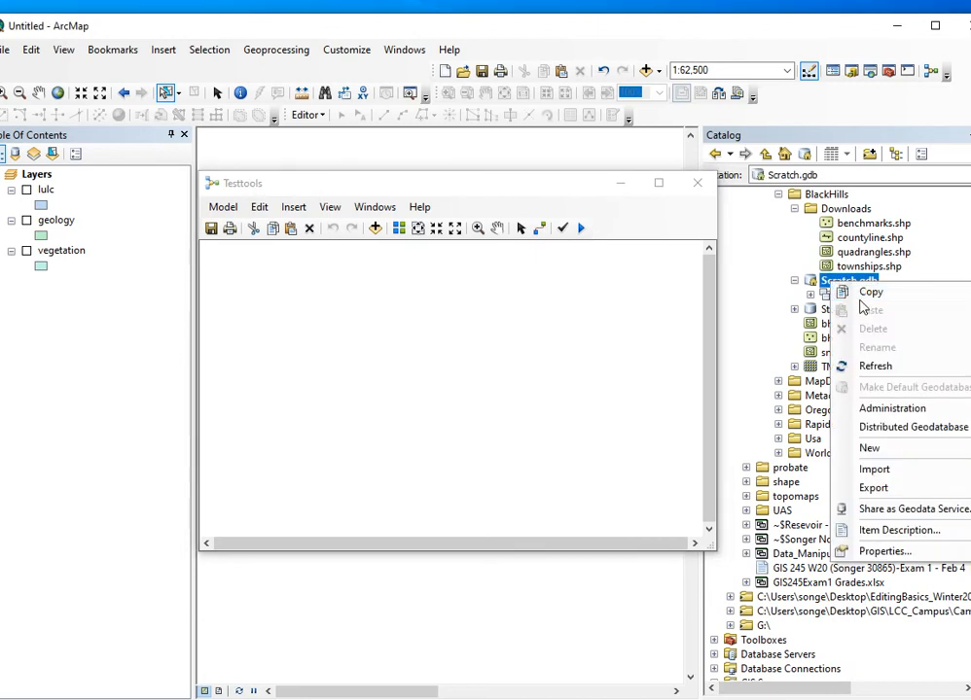
{"action": "left_click", "coordinate": [862, 366]}
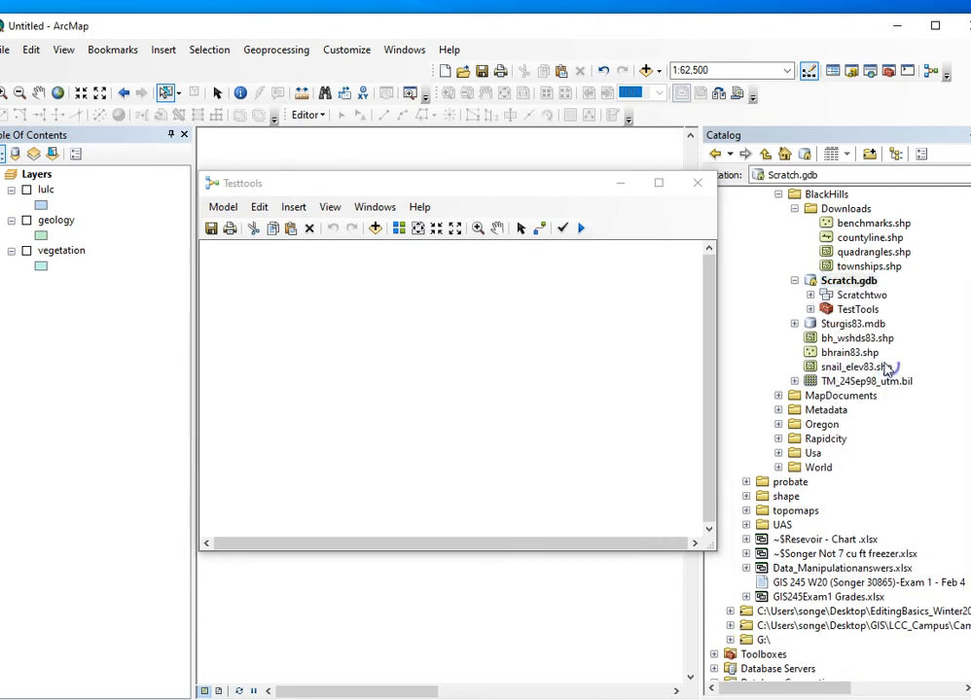
{"action": "left_click", "coordinate": [811, 310]}
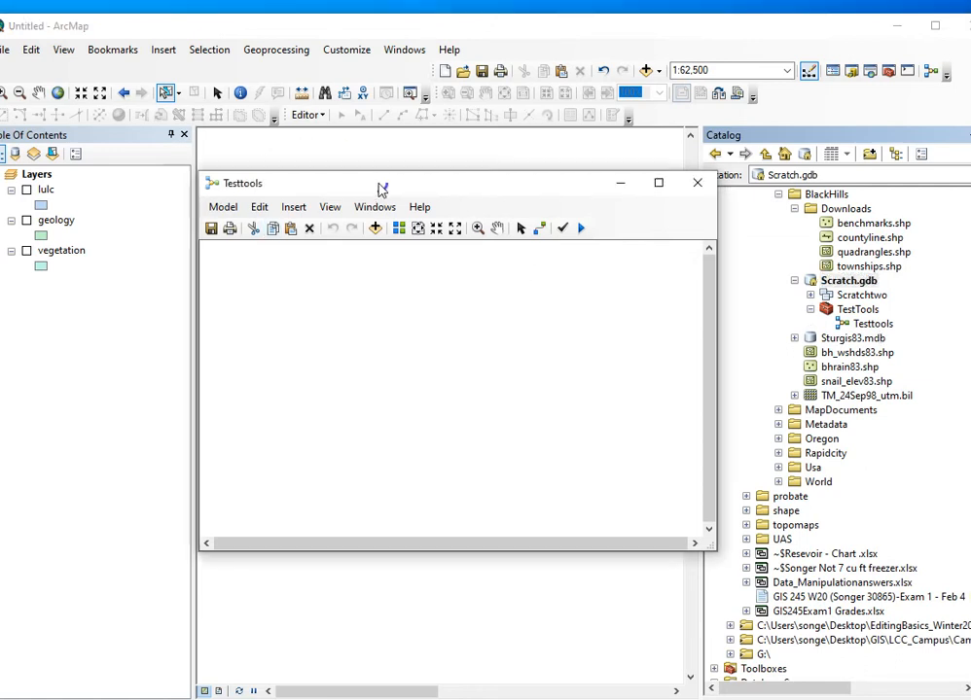
Move the model window aside slightly and turn on the geology layer in the map.
{"action": "left_click_drag", "start_coordinate": [382, 191], "coordinate": [362, 170]}
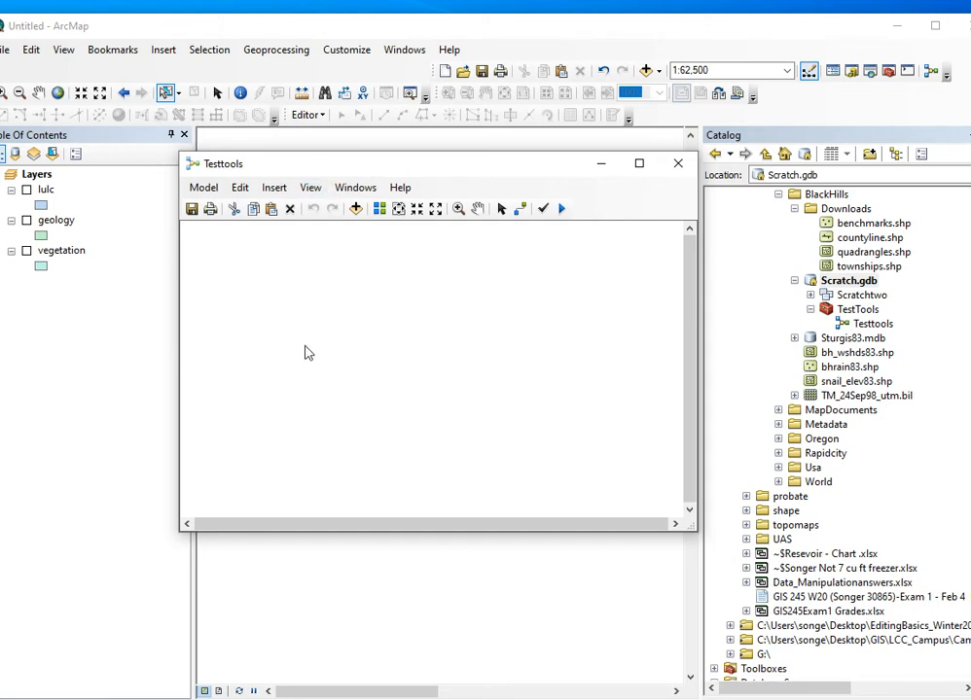
{"action": "left_click", "coordinate": [26, 221]}
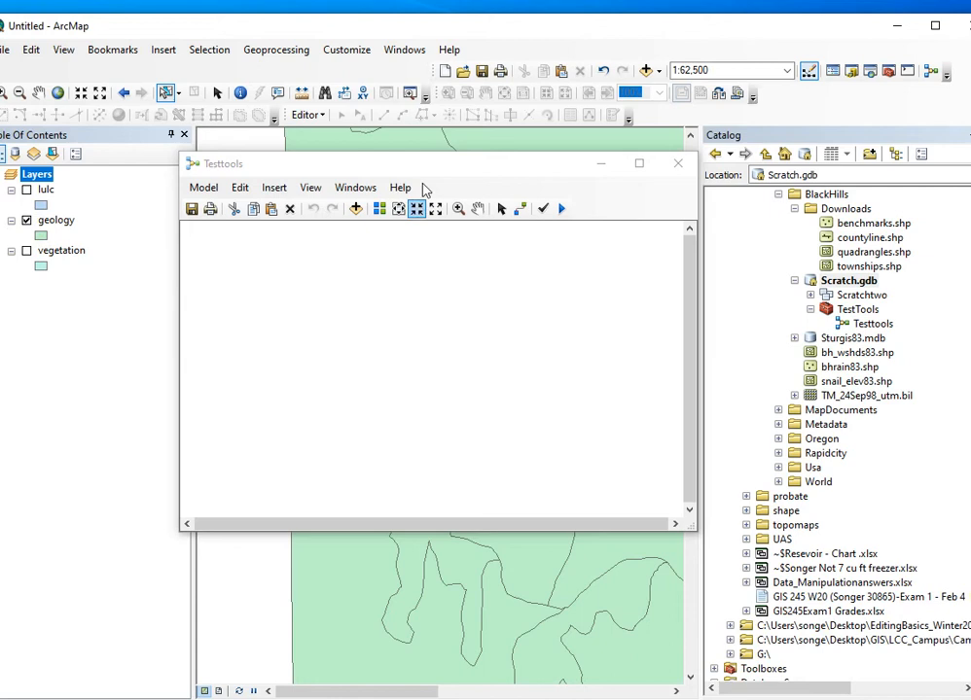
Add the Make Feature Layer tool from Data Management Tools' Layers and Table Views toolset to the Testtools model.
{"action": "left_click", "coordinate": [888, 71]}
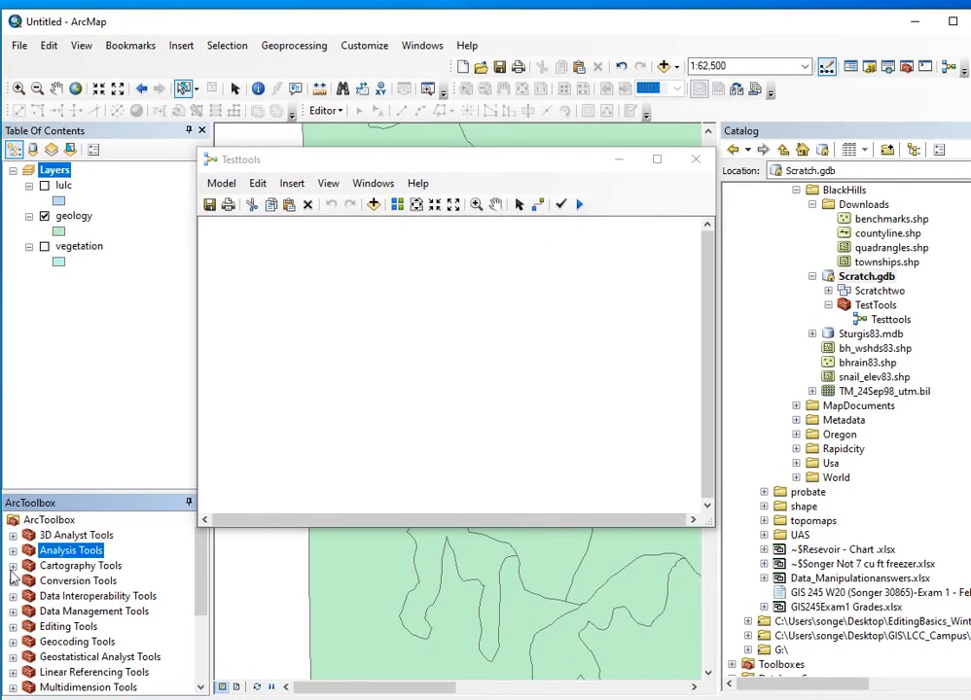
{"action": "left_click_drag", "start_coordinate": [201, 602], "coordinate": [202, 666]}
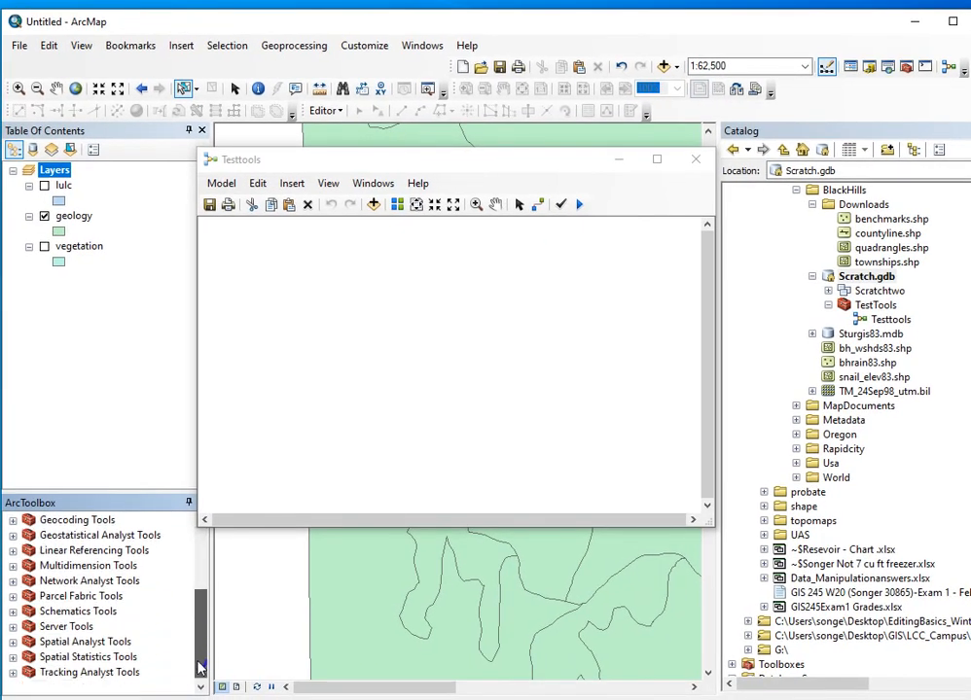
{"action": "scroll", "coordinate": [183, 687], "scroll_direction": "up", "scroll_amount": 2}
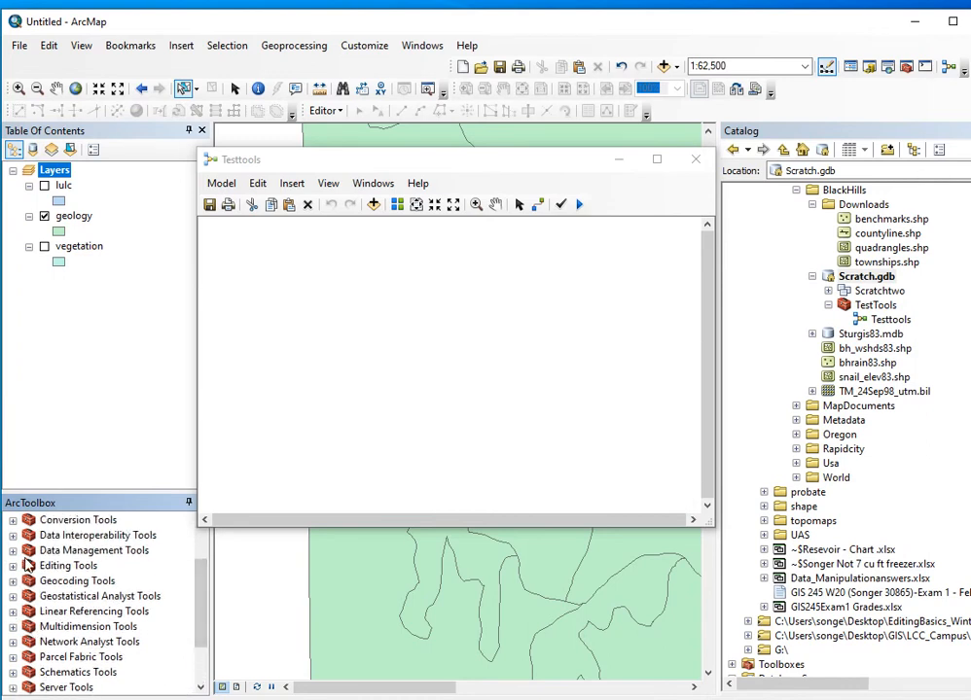
{"action": "left_click", "coordinate": [13, 552]}
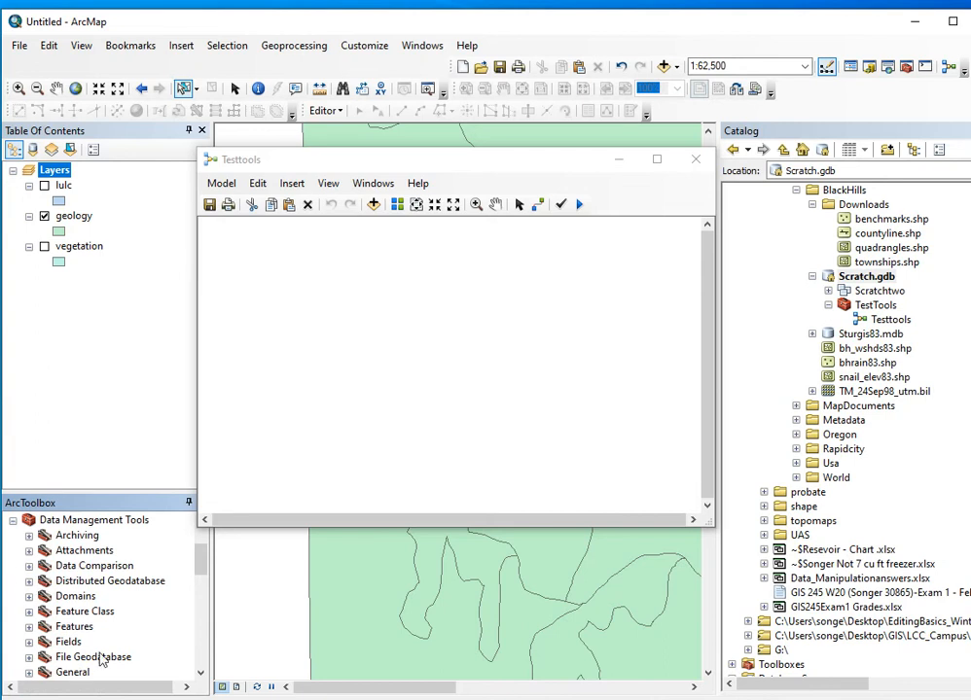
{"action": "scroll", "coordinate": [98, 652], "scroll_direction": "down", "scroll_amount": 3}
{"action": "scroll", "coordinate": [101, 657], "scroll_direction": "down", "scroll_amount": 1}
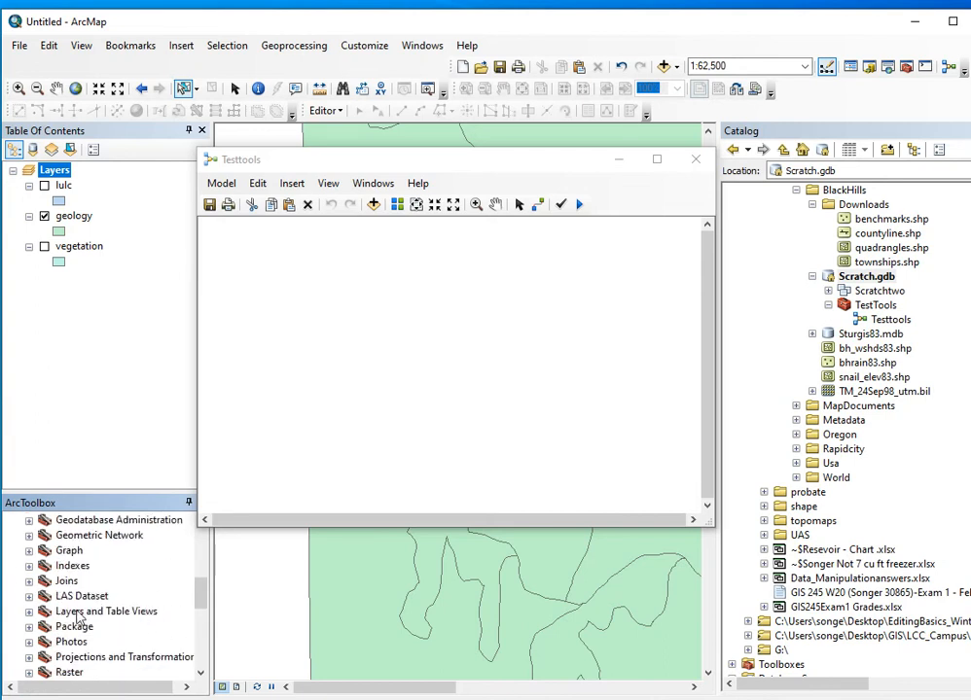
{"action": "left_click", "coordinate": [29, 612]}
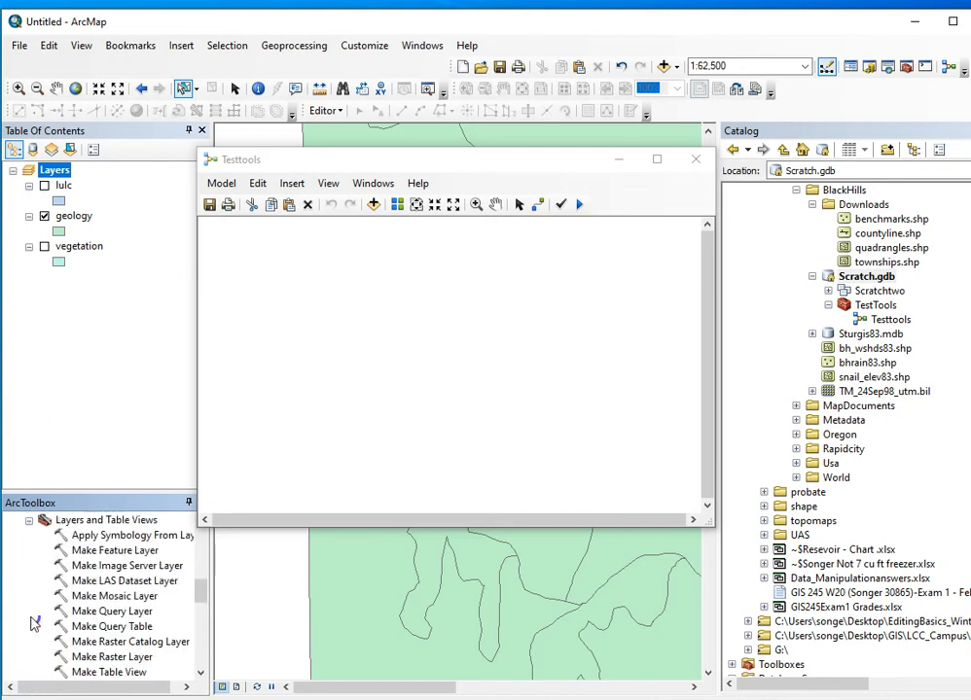
{"action": "left_click", "coordinate": [107, 551]}
{"action": "left_click_drag", "start_coordinate": [101, 556], "coordinate": [337, 304]}
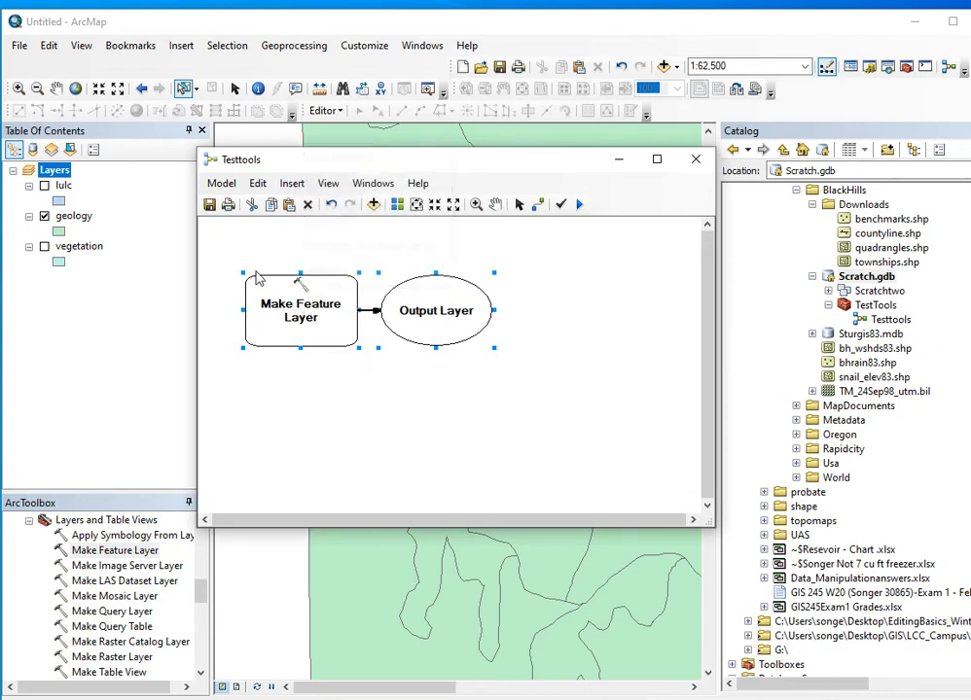
Set the Make Feature Layer tool's input features to geology and name its output layer Paleozoic.
{"action": "double_click", "coordinate": [312, 331]}
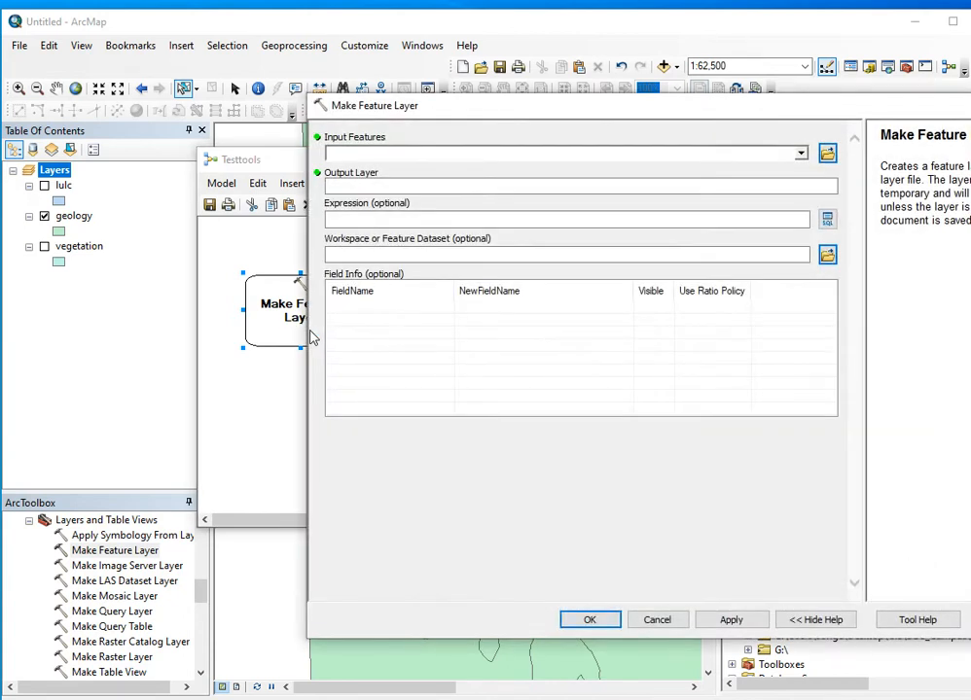
{"action": "left_click_drag", "start_coordinate": [615, 111], "coordinate": [490, 191]}
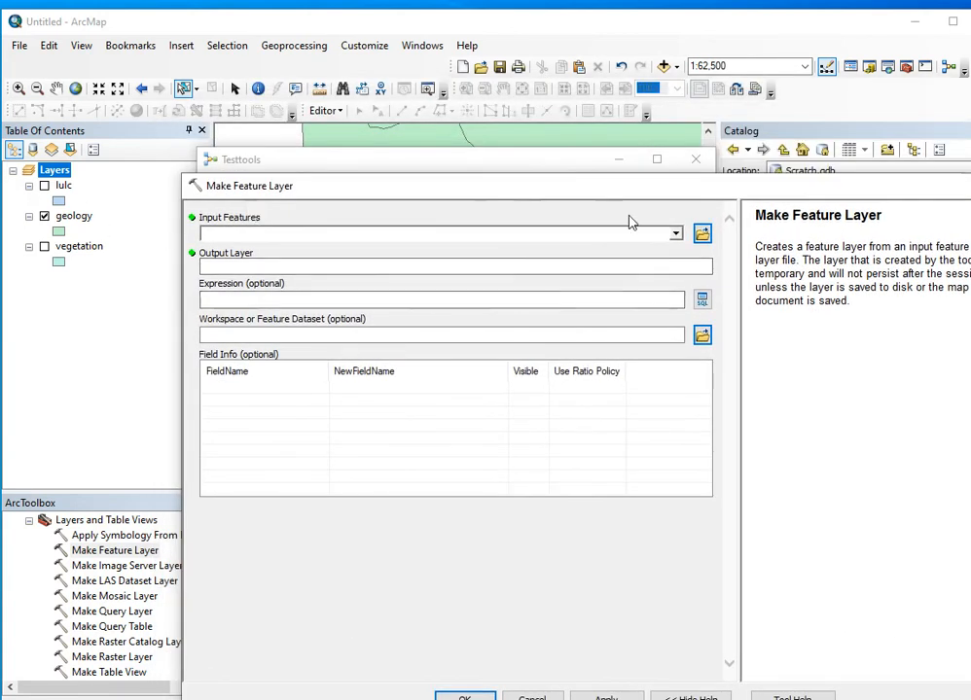
{"action": "left_click", "coordinate": [676, 236]}
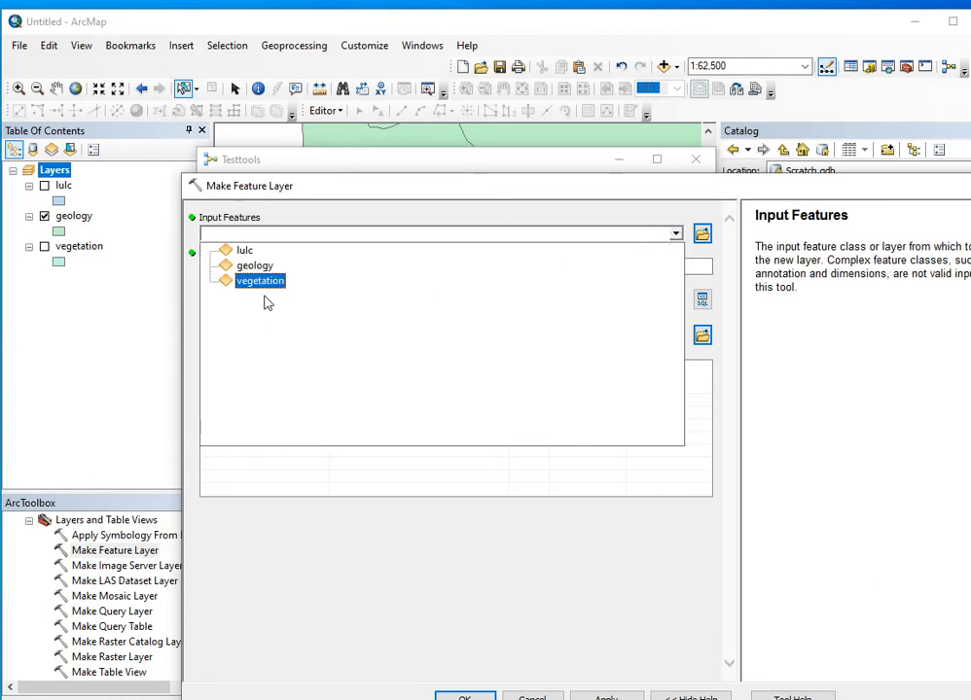
{"action": "left_click", "coordinate": [256, 267]}
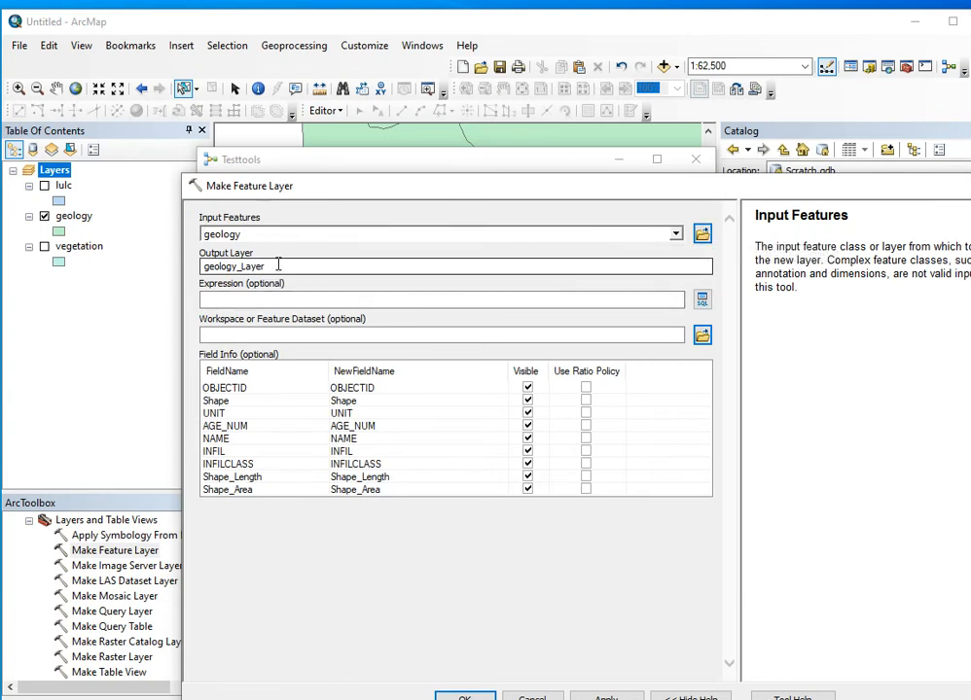
{"action": "left_click_drag", "start_coordinate": [278, 265], "coordinate": [191, 265]}
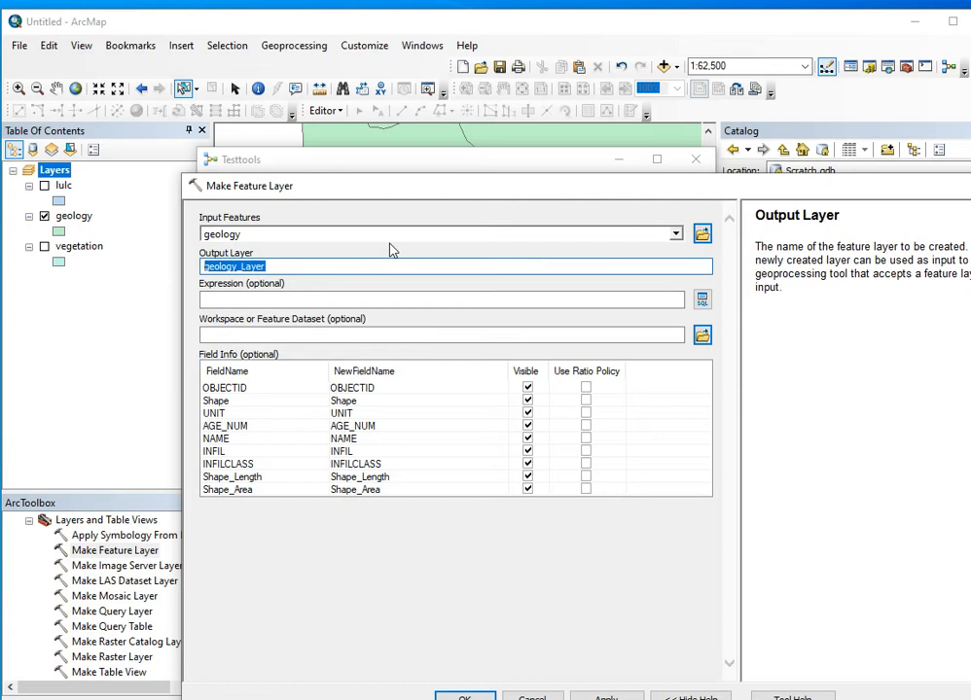
{"action": "type", "text": "Paleozoic"}
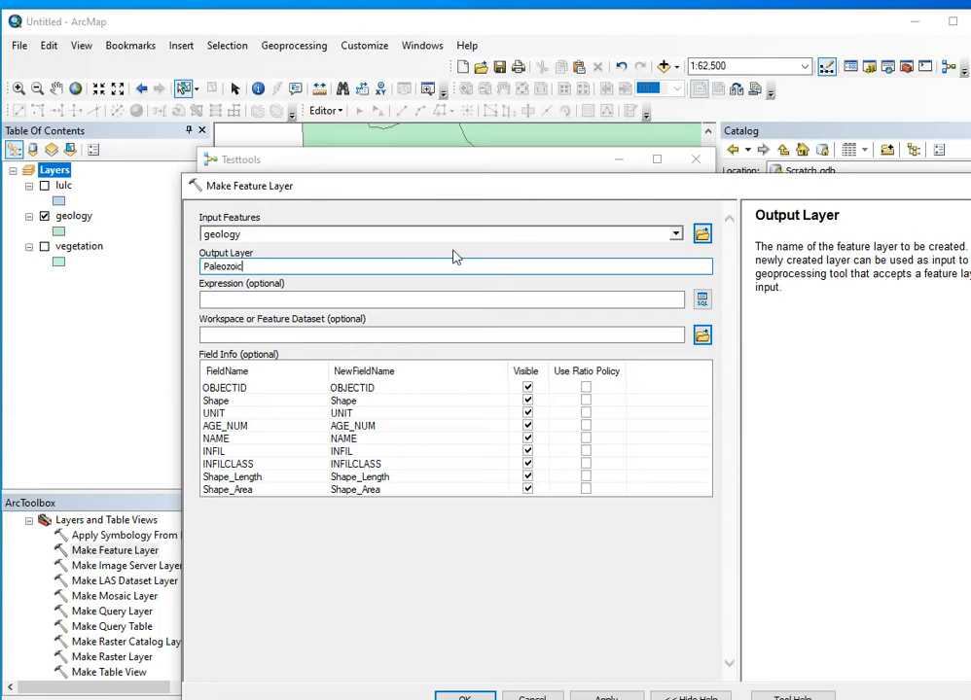
Build the expression [NAME] = 'Lower Paleozoic' OR [NAME] = 'Upper Paleozoic' for the Make Feature Layer tool and apply the tool's settings.
{"action": "left_click", "coordinate": [702, 300]}
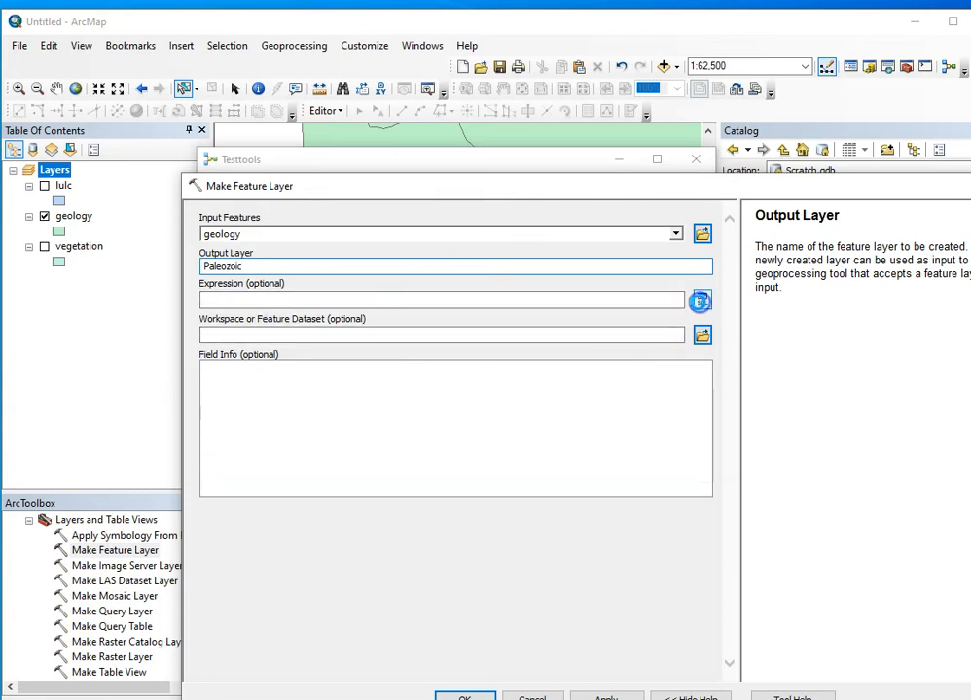
{"action": "left_click_drag", "start_coordinate": [526, 257], "coordinate": [524, 233]}
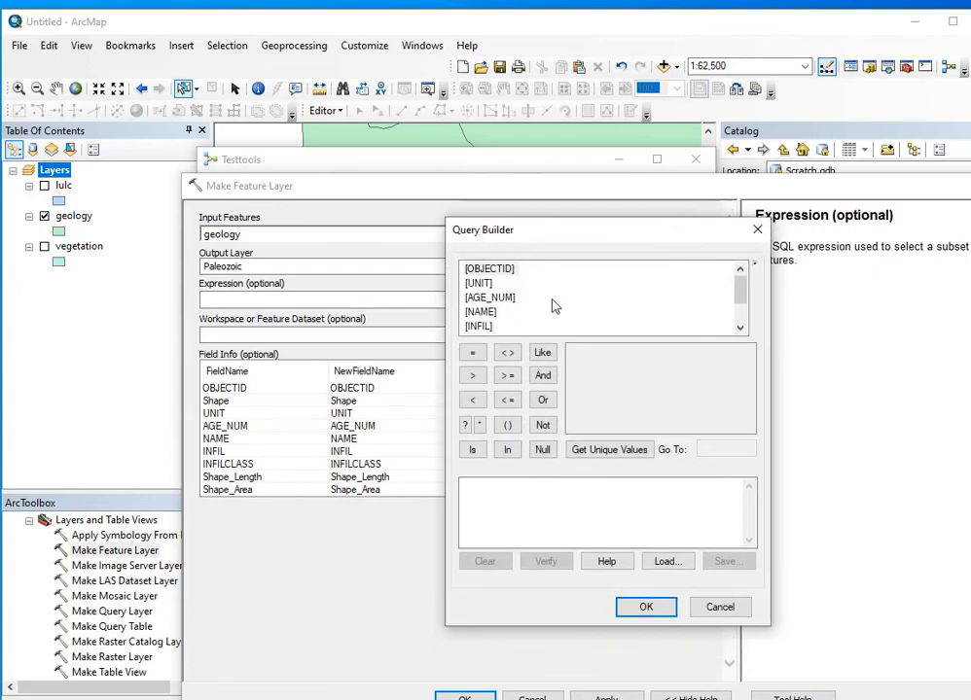
{"action": "double_click", "coordinate": [486, 312]}
{"action": "left_click", "coordinate": [475, 355]}
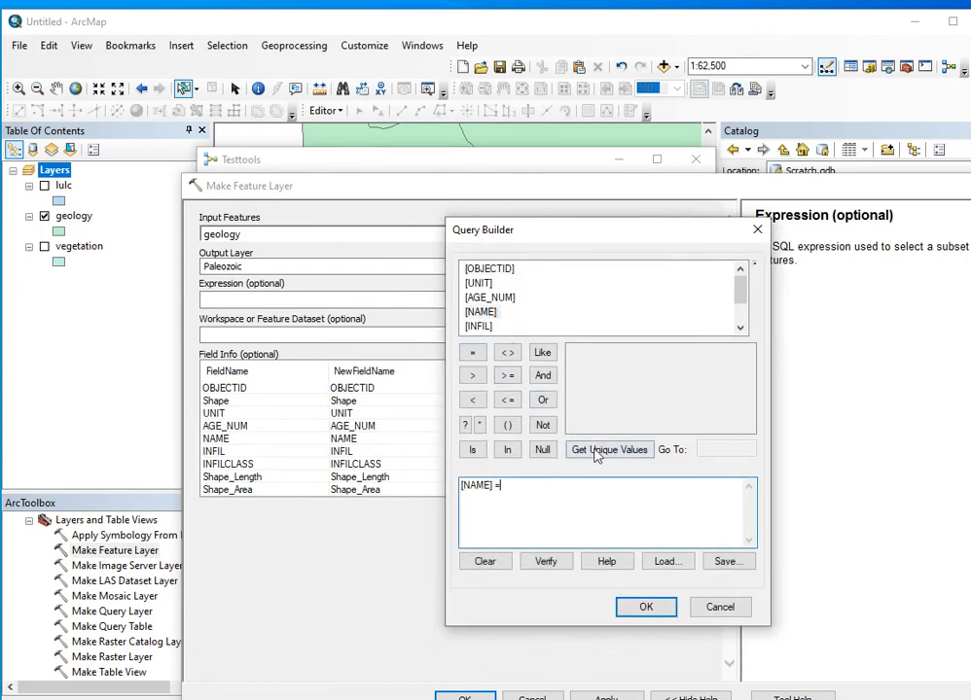
{"action": "left_click", "coordinate": [596, 453]}
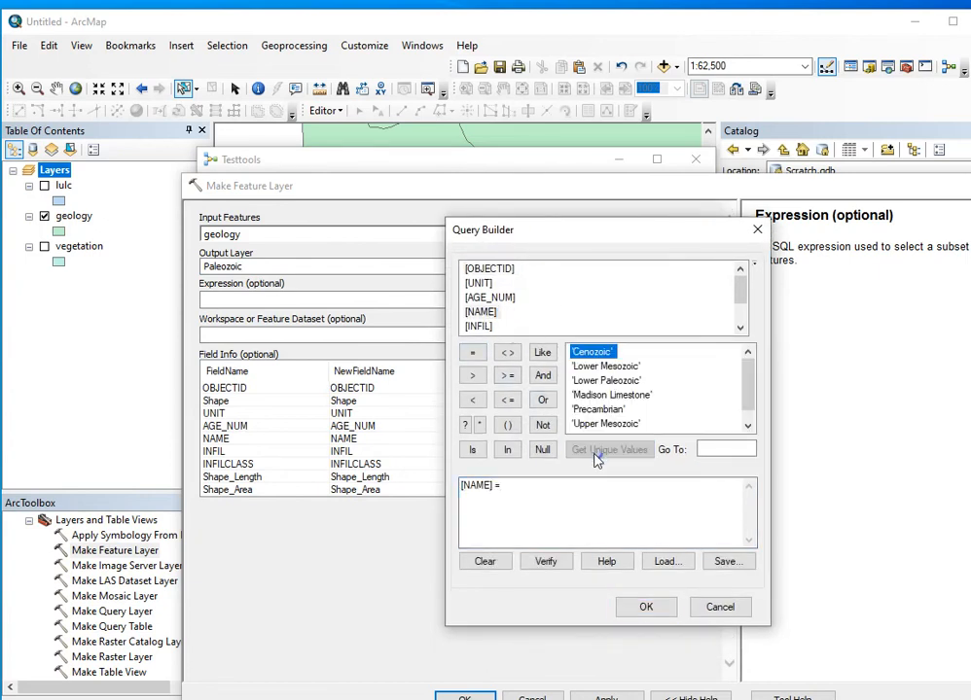
{"action": "double_click", "coordinate": [606, 380]}
{"action": "left_click", "coordinate": [543, 400]}
{"action": "double_click", "coordinate": [487, 312]}
{"action": "left_click", "coordinate": [473, 352]}
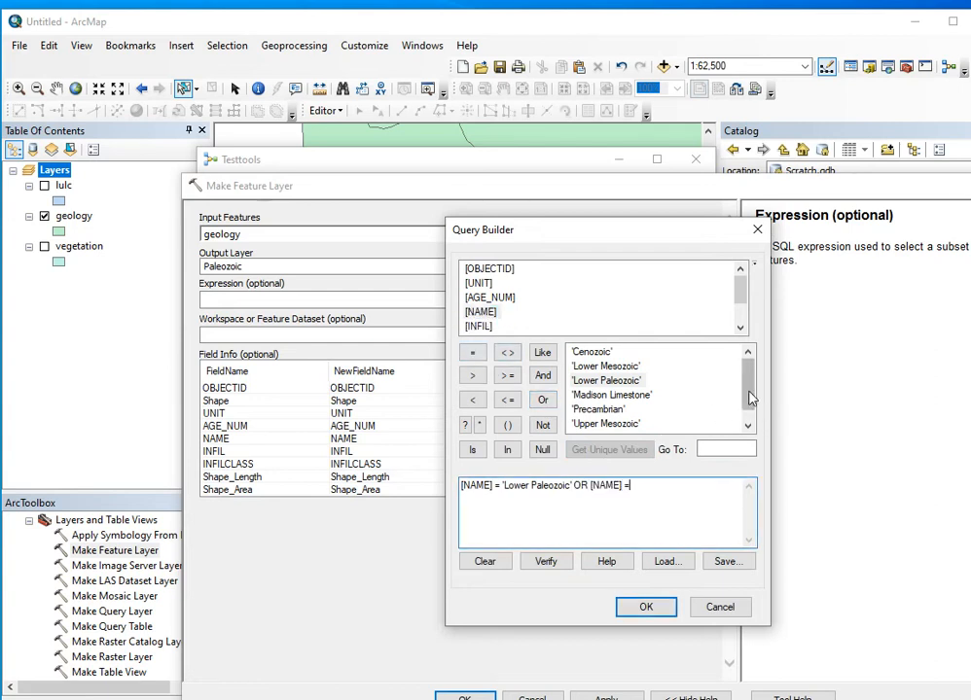
{"action": "left_click", "coordinate": [747, 425]}
{"action": "double_click", "coordinate": [611, 424]}
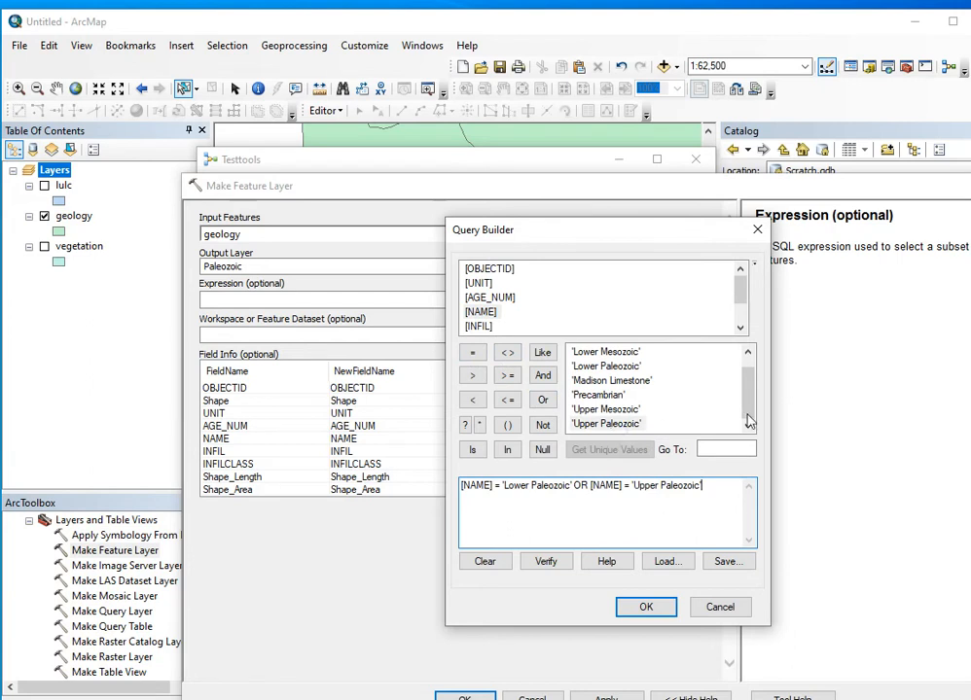
{"action": "left_click", "coordinate": [650, 608]}
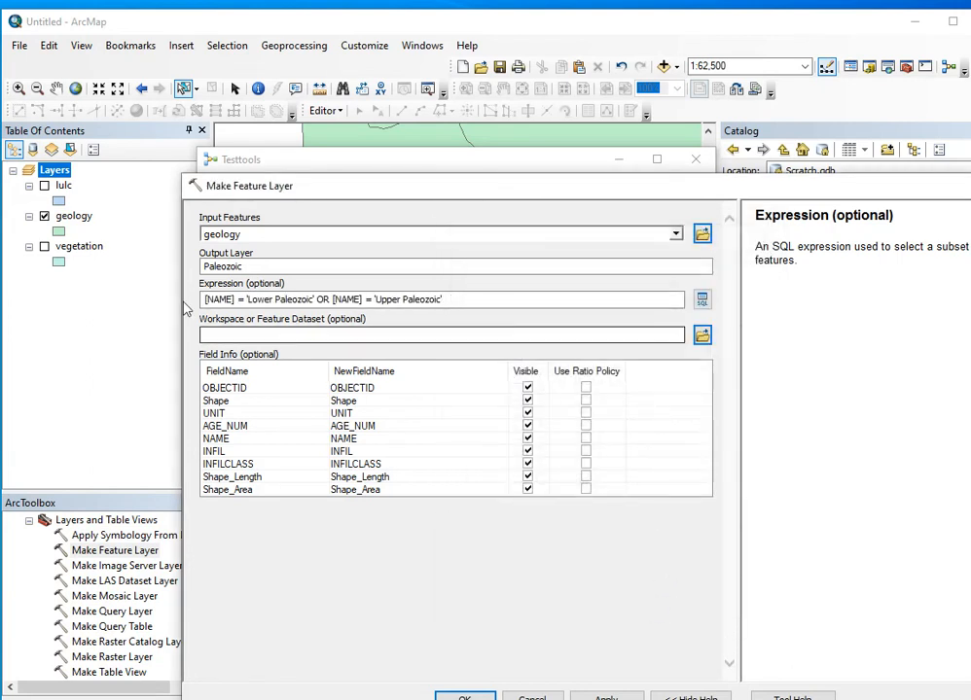
{"action": "left_click", "coordinate": [465, 697]}
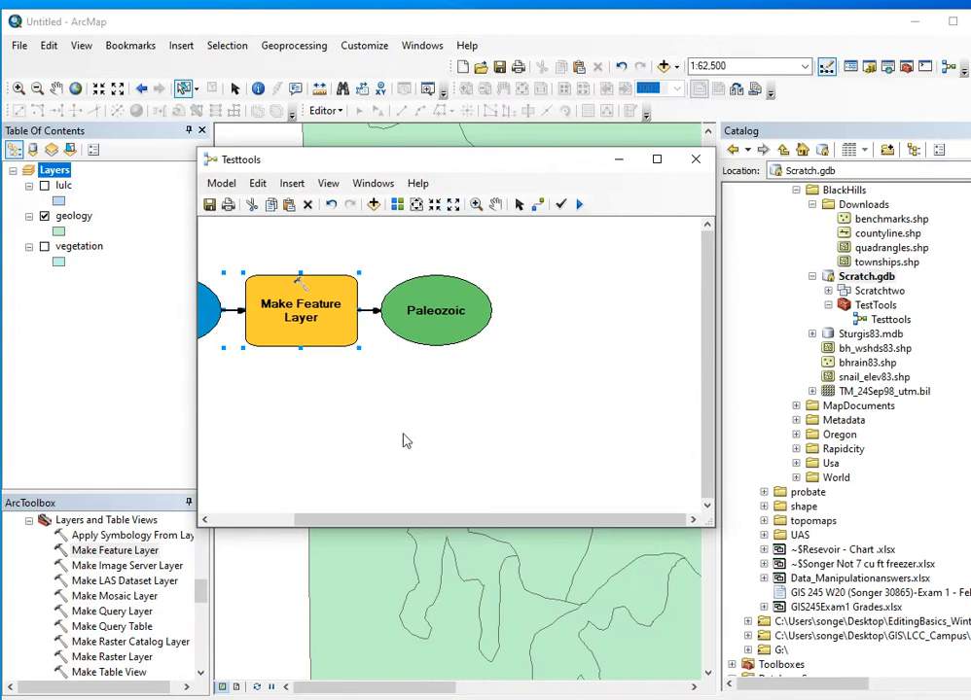
Set the Paleozoic output to be added to the map display and run the model.
{"action": "left_click_drag", "start_coordinate": [340, 522], "coordinate": [272, 522]}
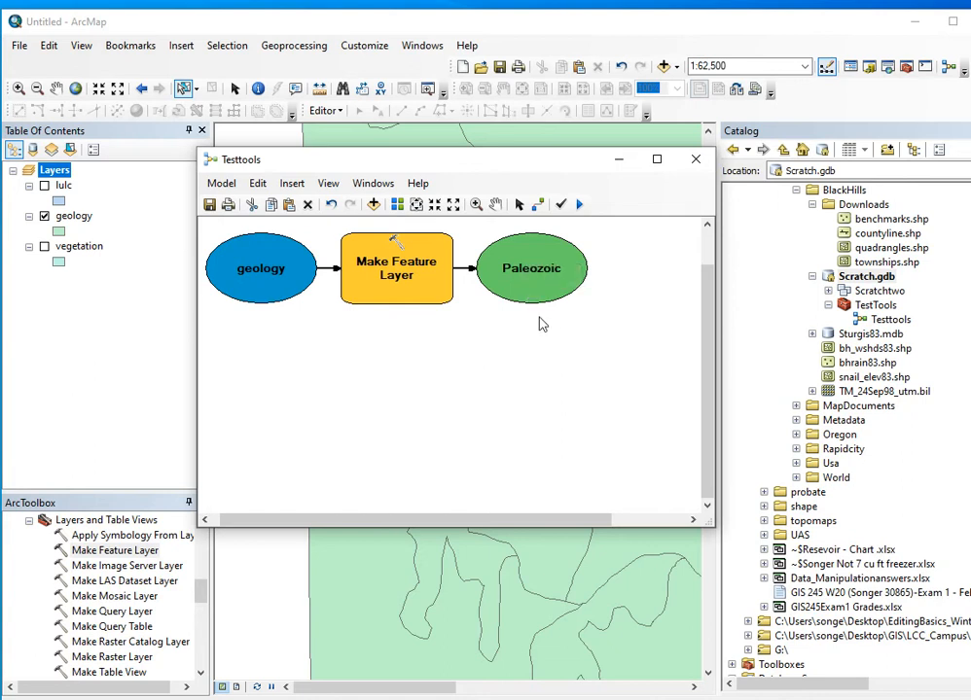
{"action": "right_click", "coordinate": [525, 284]}
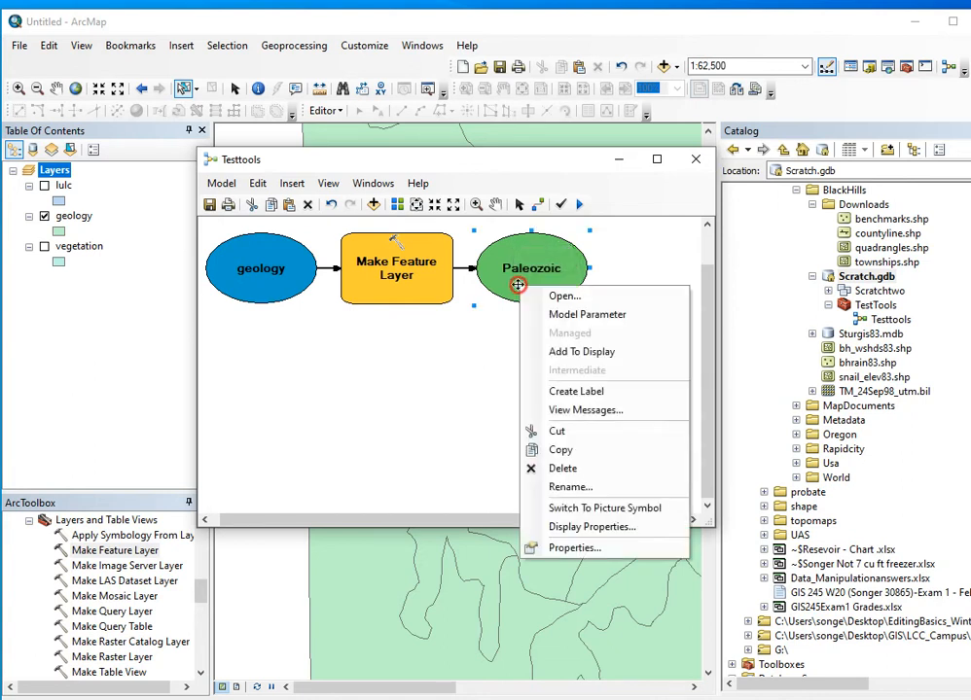
{"action": "left_click", "coordinate": [609, 352]}
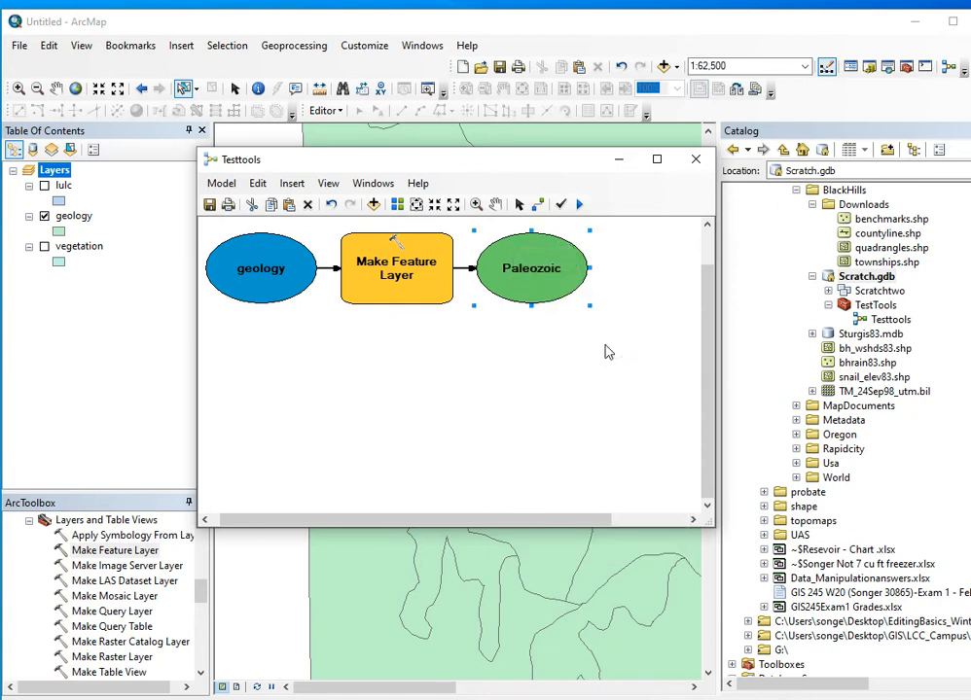
{"action": "left_click", "coordinate": [579, 205]}
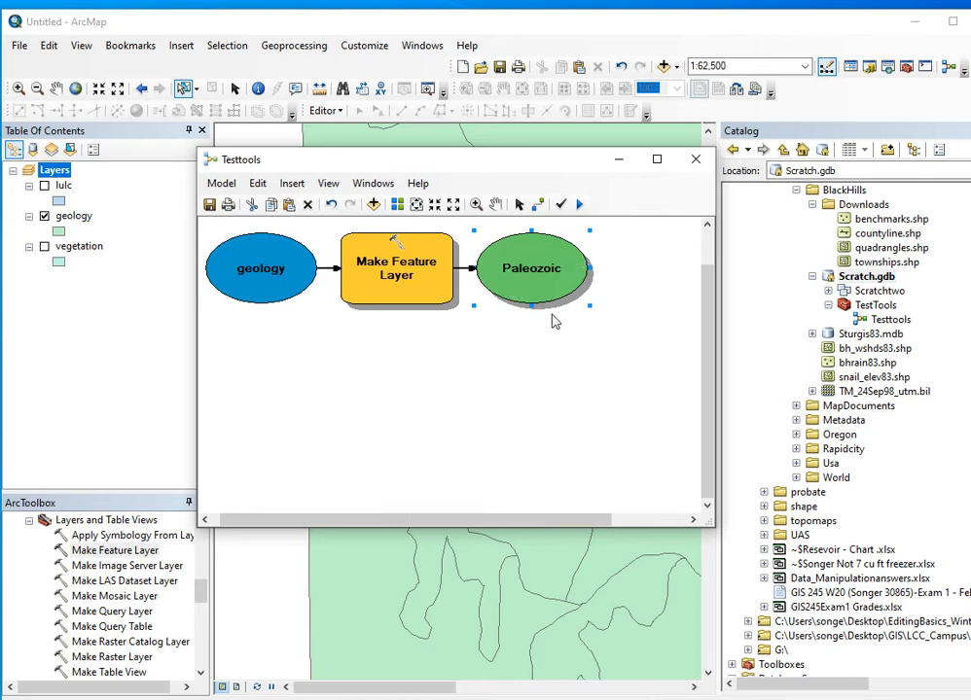
Switch the Paleozoic output's Add To Display option off and on again to load the layer into the map.
{"action": "right_click", "coordinate": [542, 259]}
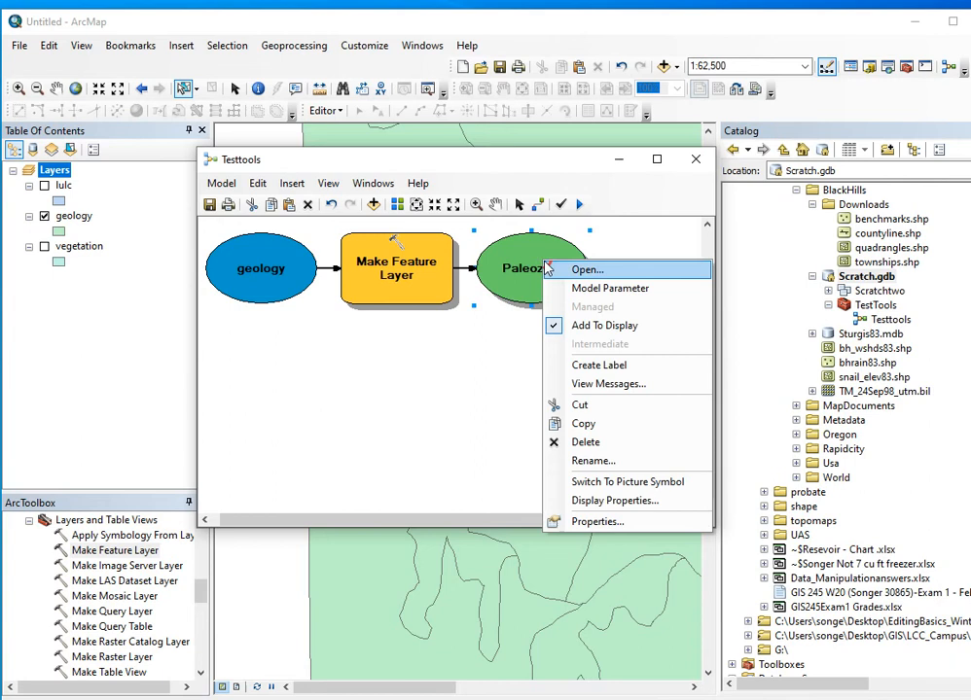
{"action": "left_click", "coordinate": [590, 329]}
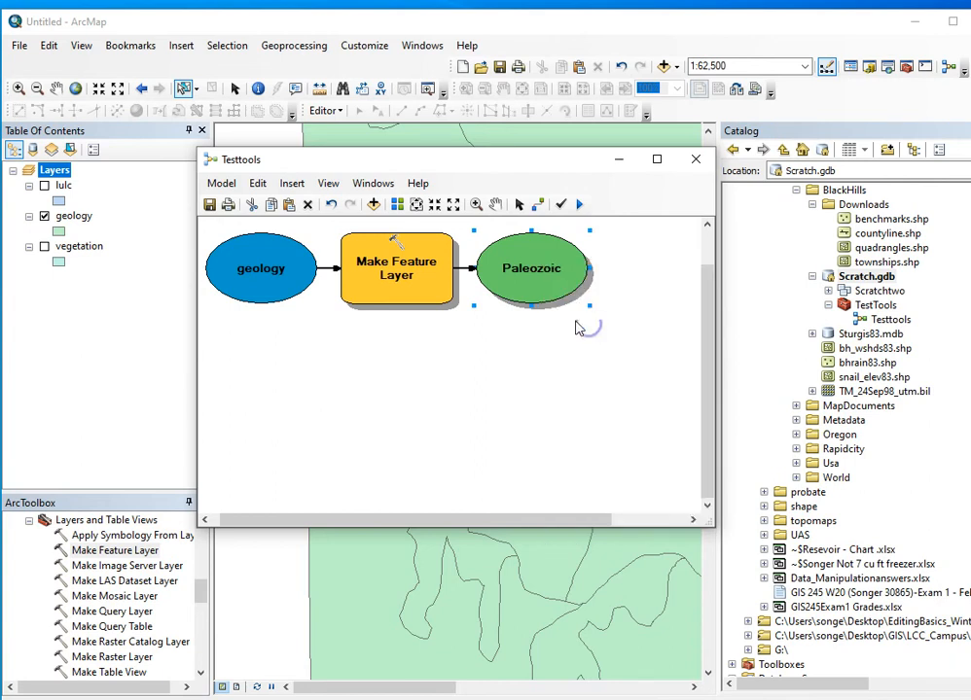
{"action": "right_click", "coordinate": [530, 282]}
{"action": "left_click", "coordinate": [608, 342]}
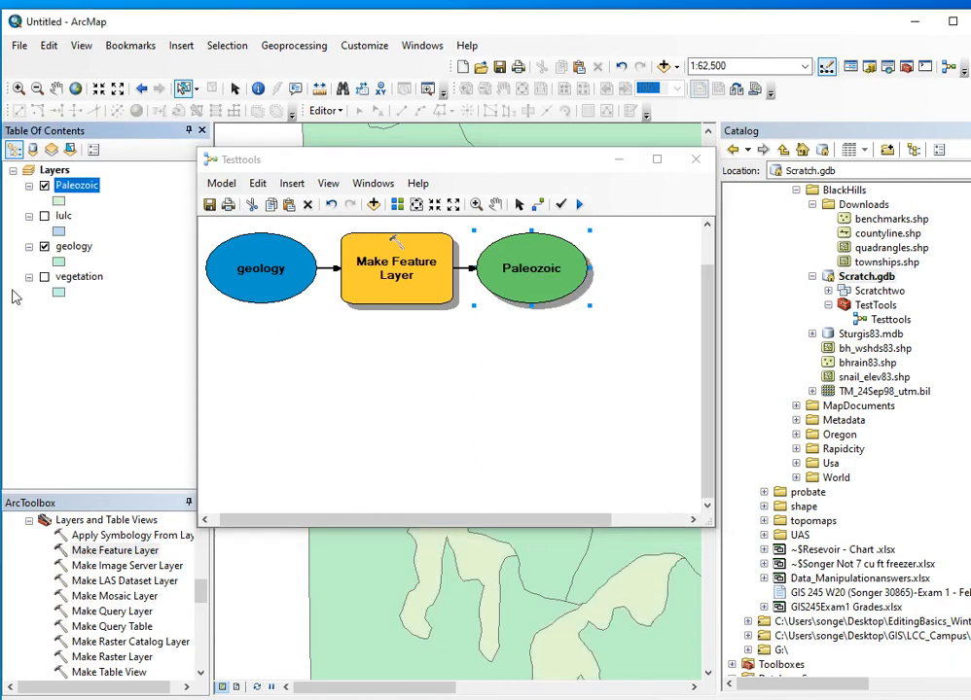
Uncover the map from the model window and hide the geology layer to view the Paleozoic polygons alone.
{"action": "left_click_drag", "start_coordinate": [435, 172], "coordinate": [813, 432]}
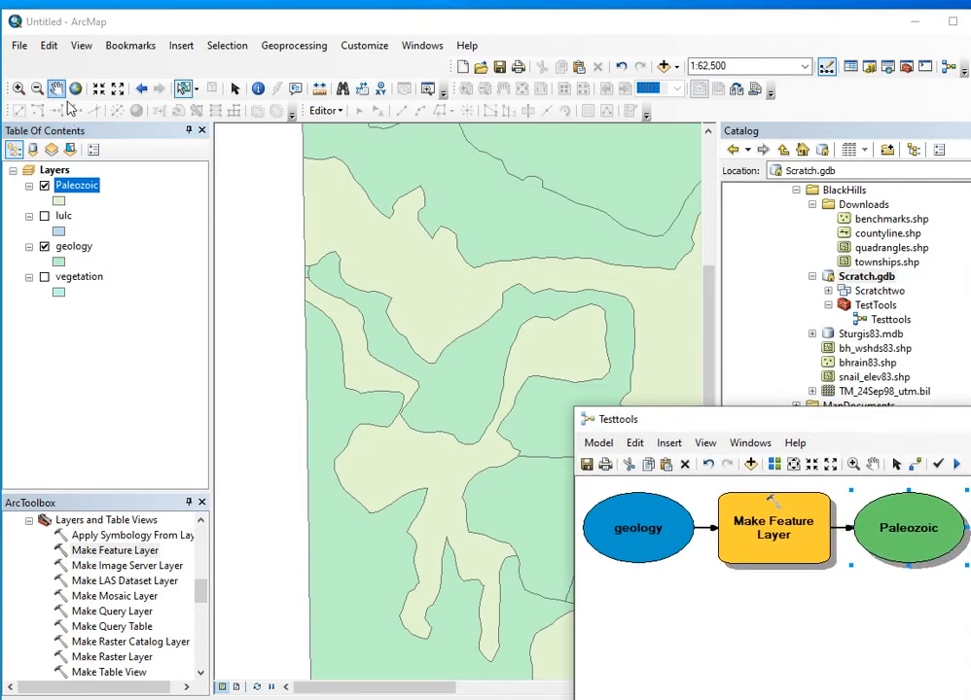
{"action": "left_click", "coordinate": [44, 247]}
{"action": "scroll", "coordinate": [560, 361], "scroll_direction": "down", "scroll_amount": 5}
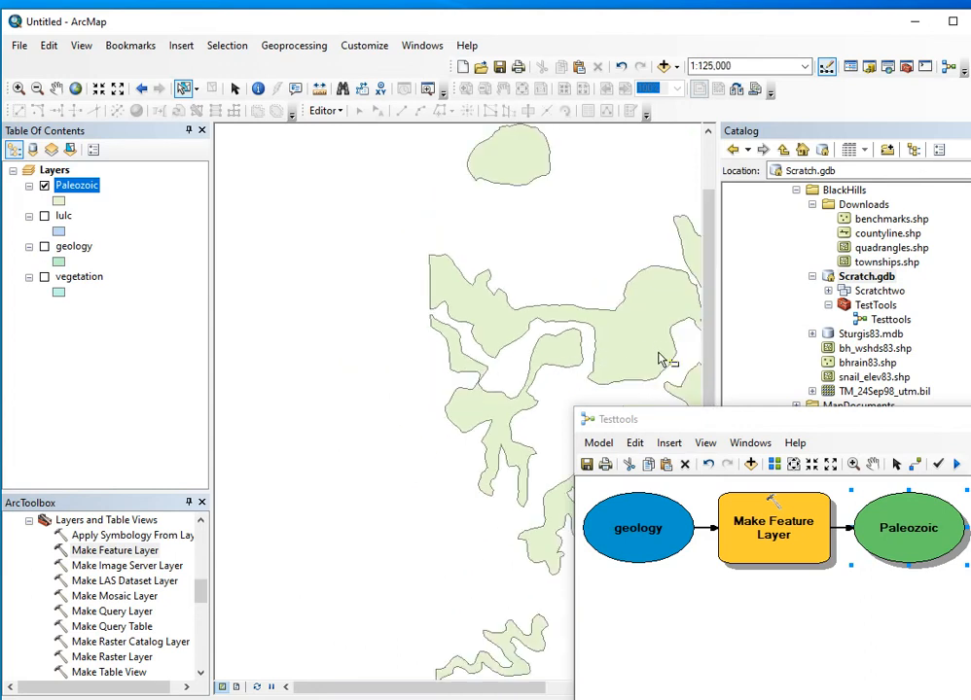
{"action": "scroll", "coordinate": [645, 345], "scroll_direction": "down", "scroll_amount": 3}
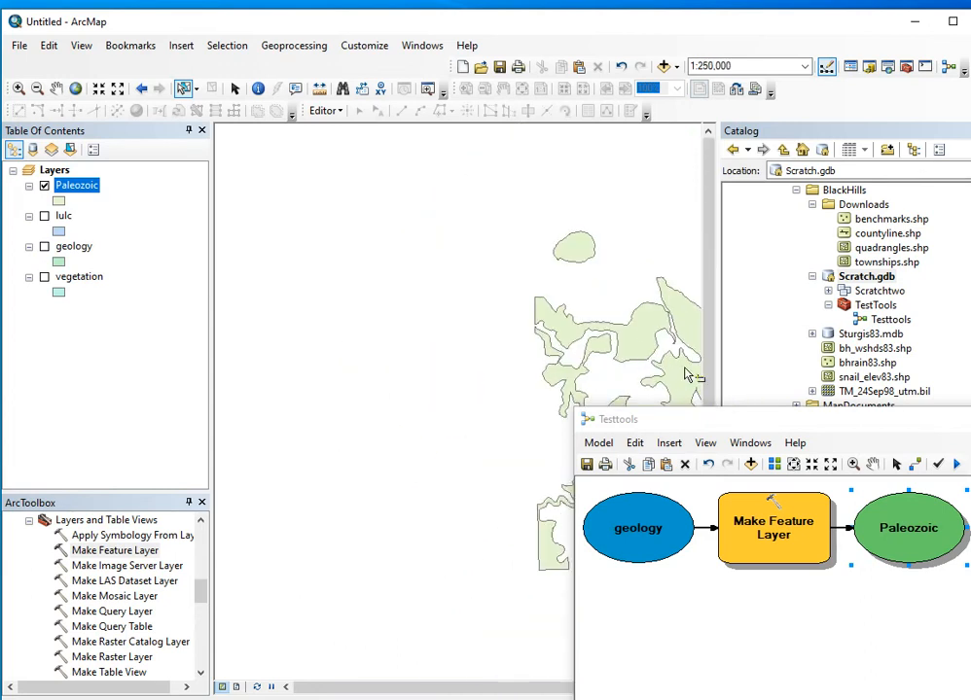
Add a second Make Feature Layer tool to the Testtools model, placed below the geology branch.
{"action": "left_click_drag", "start_coordinate": [827, 425], "coordinate": [477, 185]}
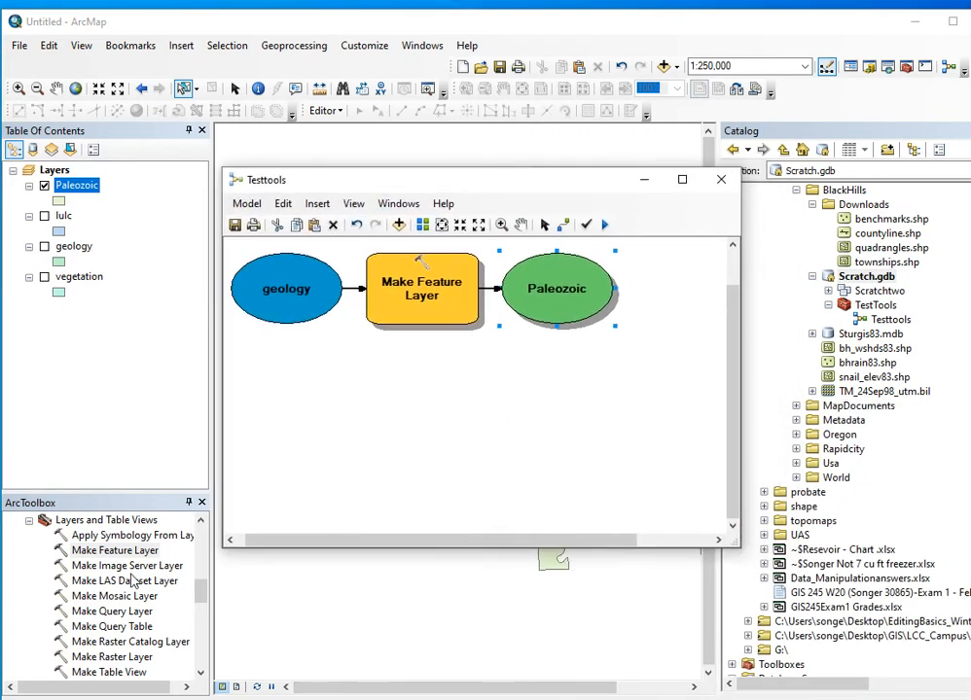
{"action": "left_click_drag", "start_coordinate": [87, 551], "coordinate": [311, 411]}
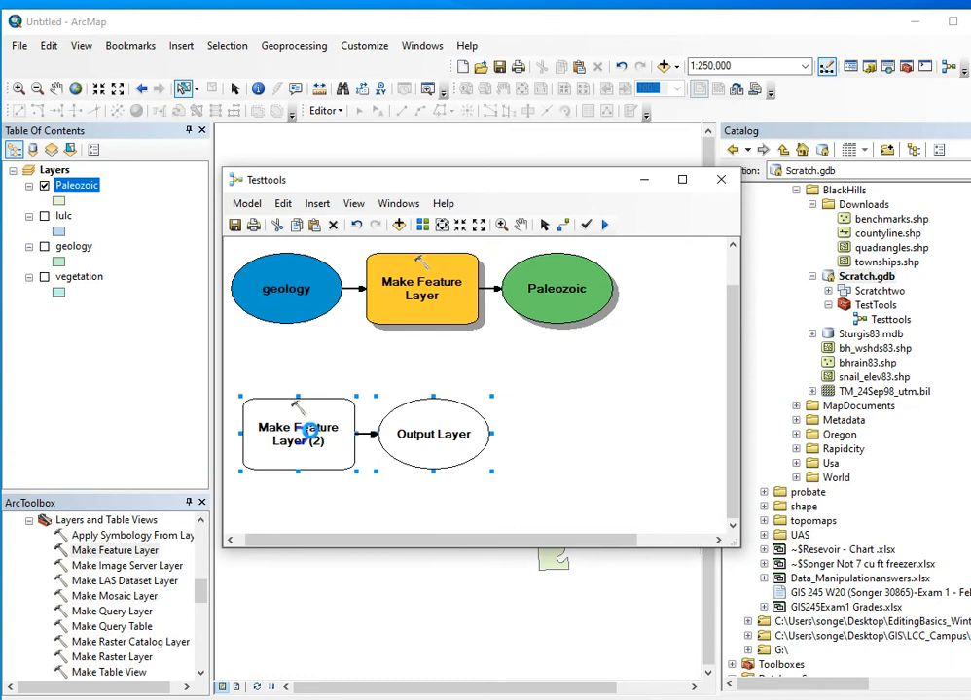
{"action": "left_click_drag", "start_coordinate": [398, 430], "coordinate": [391, 401]}
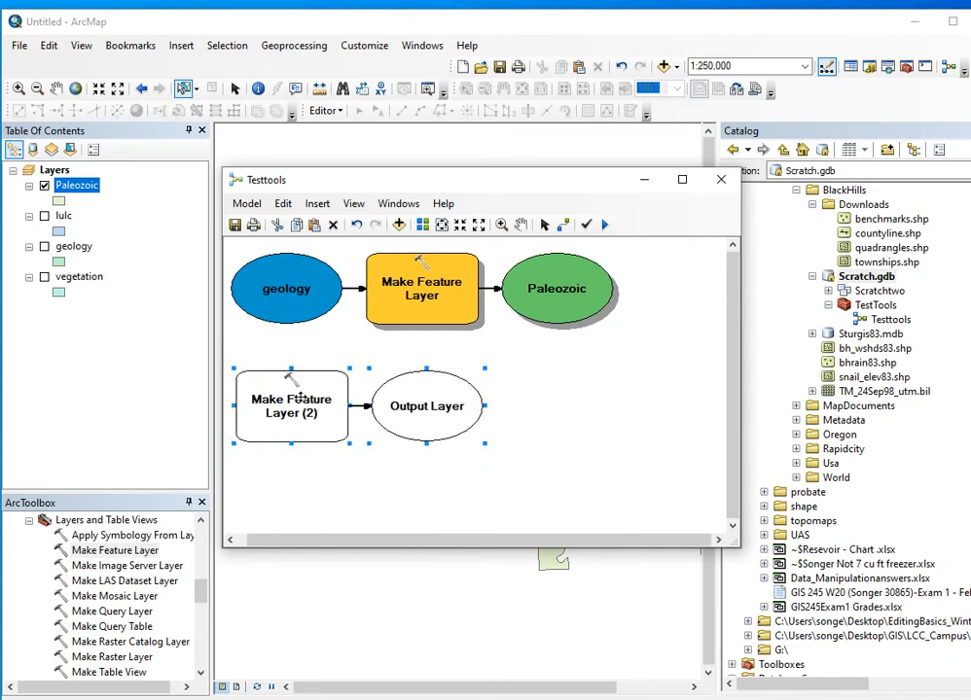
Set the Make Feature Layer (2) tool's input features to vegetation and name its output layer Pines.
{"action": "double_click", "coordinate": [262, 401]}
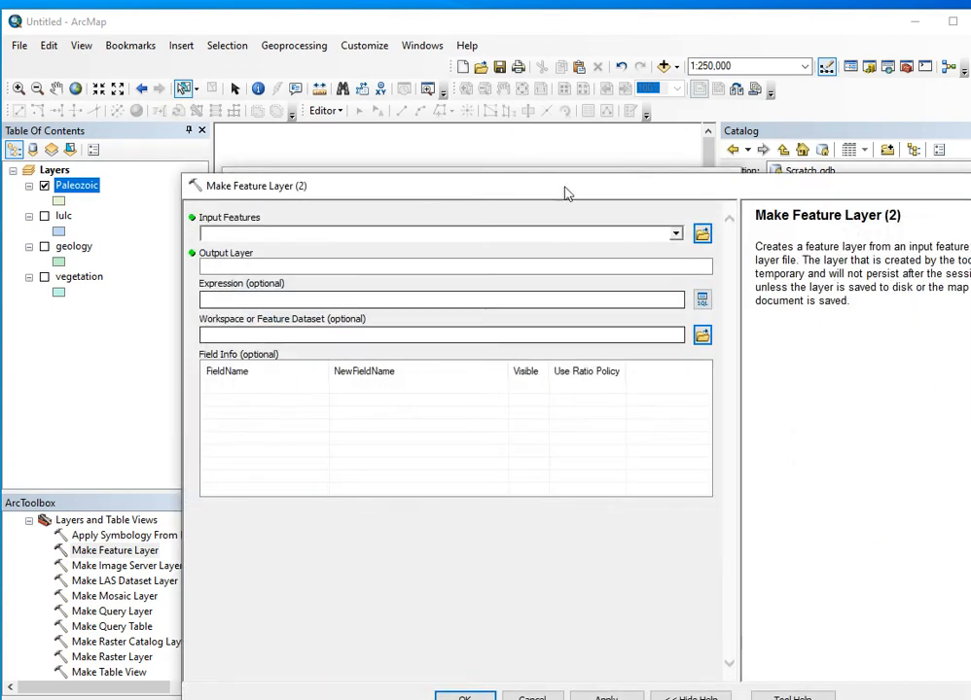
{"action": "left_click", "coordinate": [676, 232]}
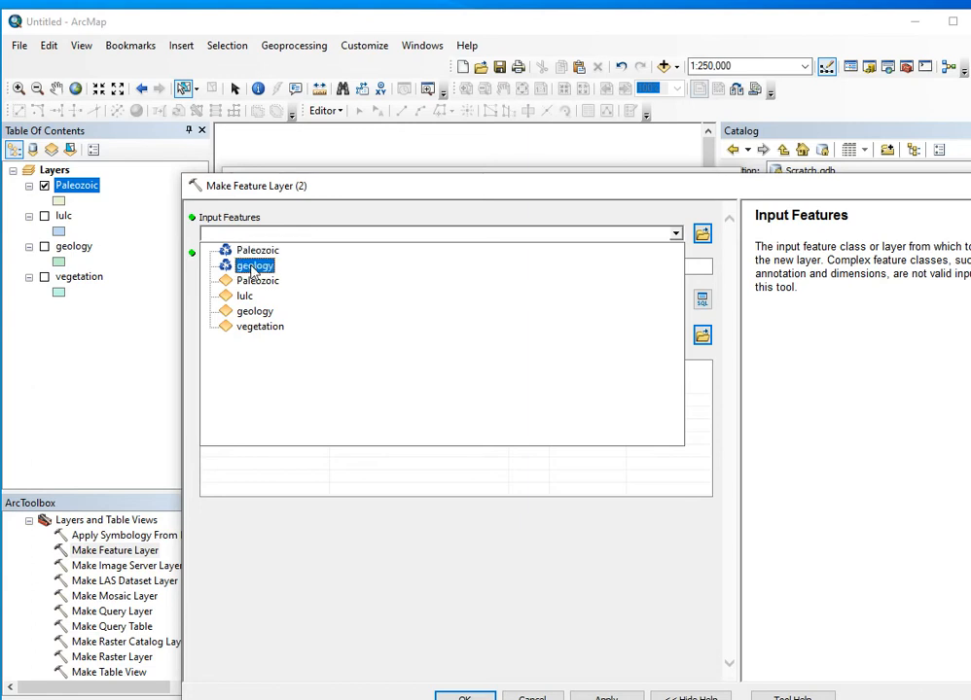
{"action": "left_click", "coordinate": [260, 327]}
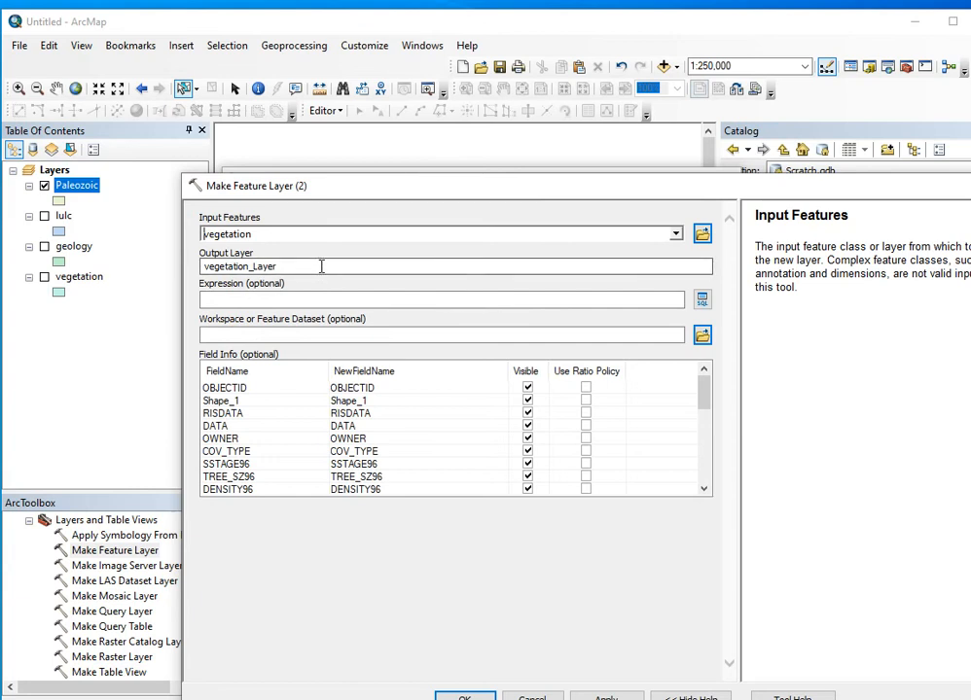
{"action": "key", "text": "Tab"}
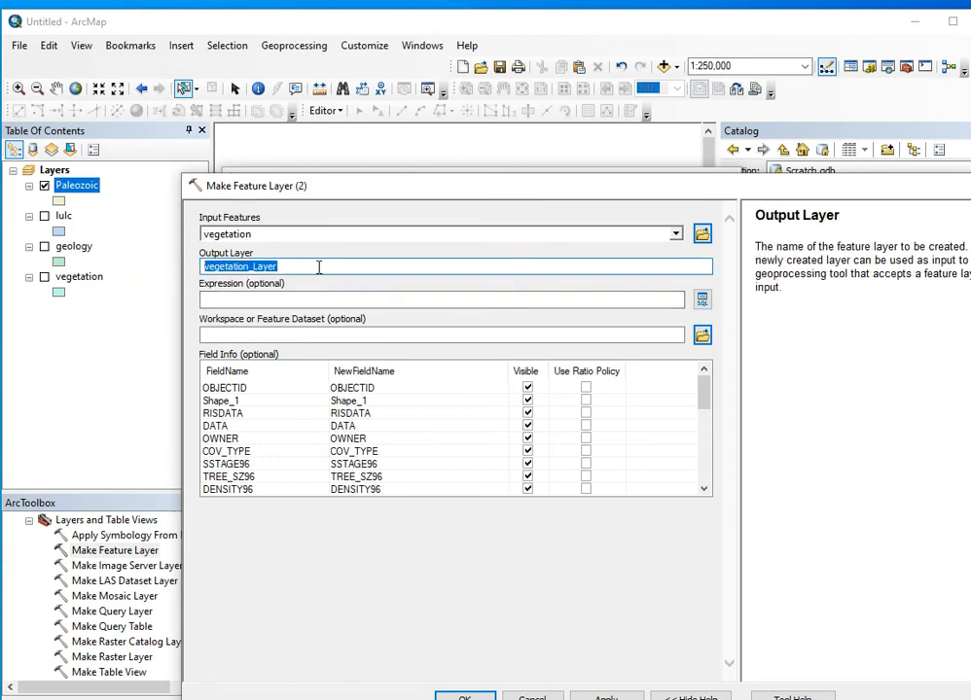
{"action": "type", "text": "PIn"}
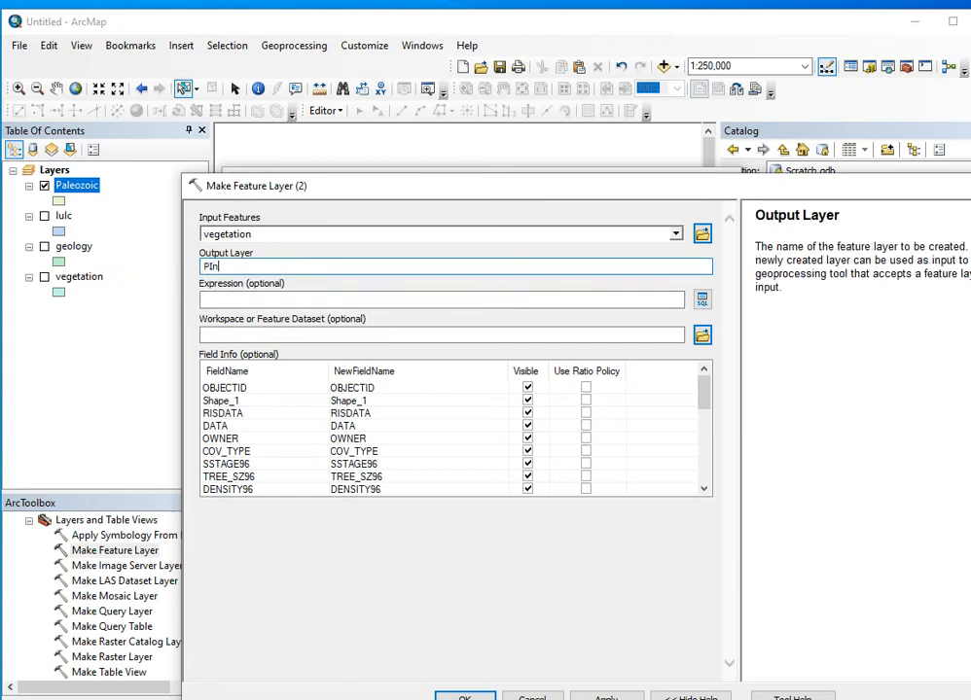
{"action": "key", "text": "BackSpace"}
{"action": "key", "text": "BackSpace"}
{"action": "key", "text": "BackSpace"}
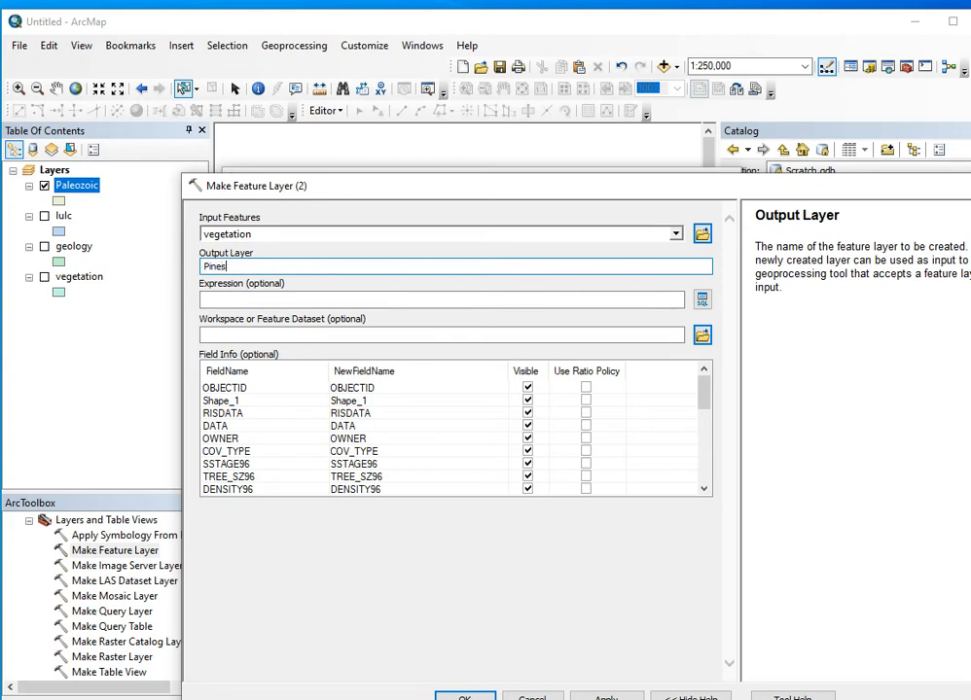
Build the expression [COV_TYPE] = 'TAA' OR [COV_TYPE] = 'NFL' OR [COV_TYPE] = 'TOH' for Make Feature Layer (2) and accept the tool's settings.
{"action": "left_click", "coordinate": [700, 301]}
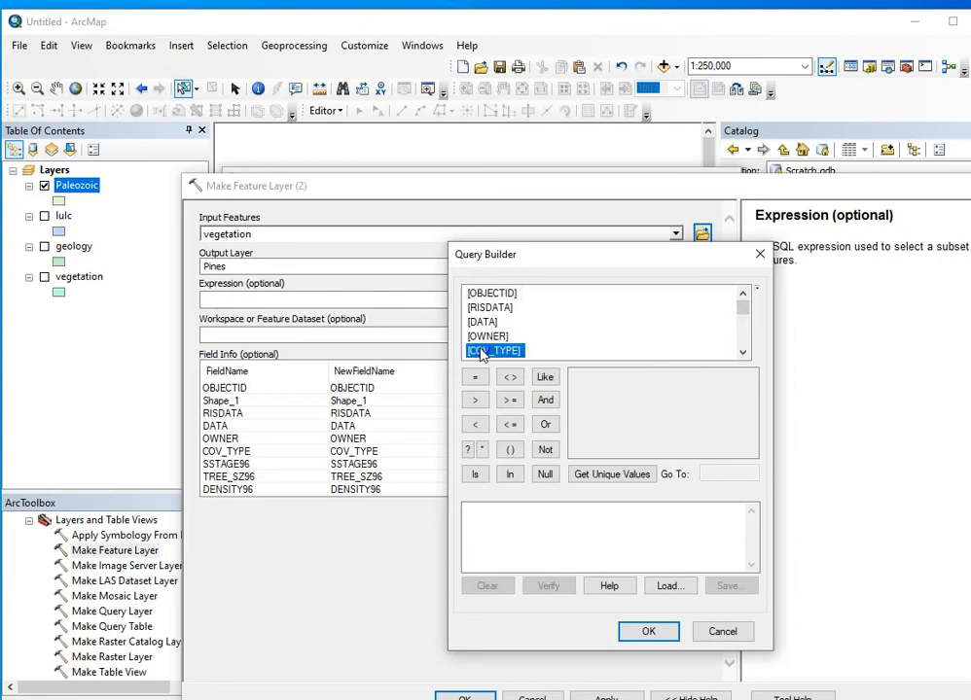
{"action": "double_click", "coordinate": [486, 351]}
{"action": "left_click", "coordinate": [475, 377]}
{"action": "left_click", "coordinate": [596, 485]}
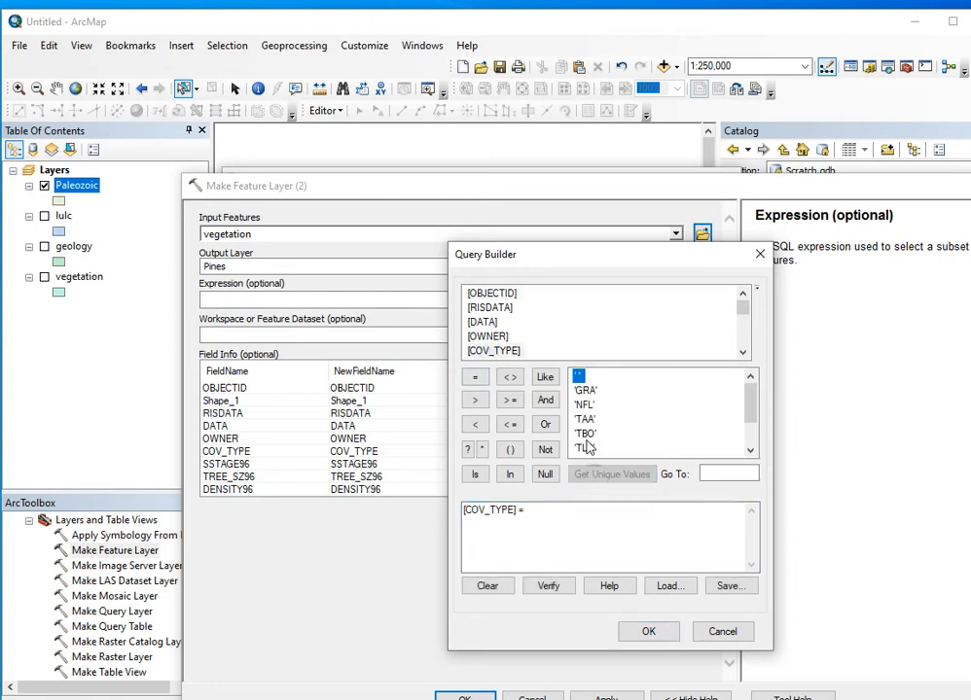
{"action": "double_click", "coordinate": [585, 420]}
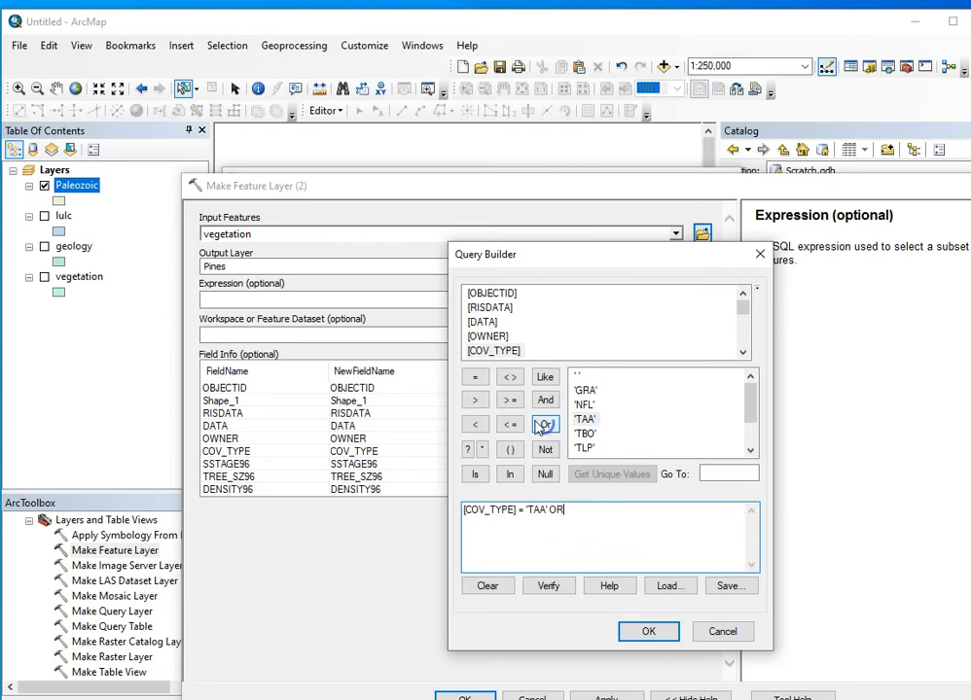
{"action": "double_click", "coordinate": [489, 352]}
{"action": "left_click", "coordinate": [474, 377]}
{"action": "double_click", "coordinate": [583, 405]}
{"action": "left_click", "coordinate": [555, 427]}
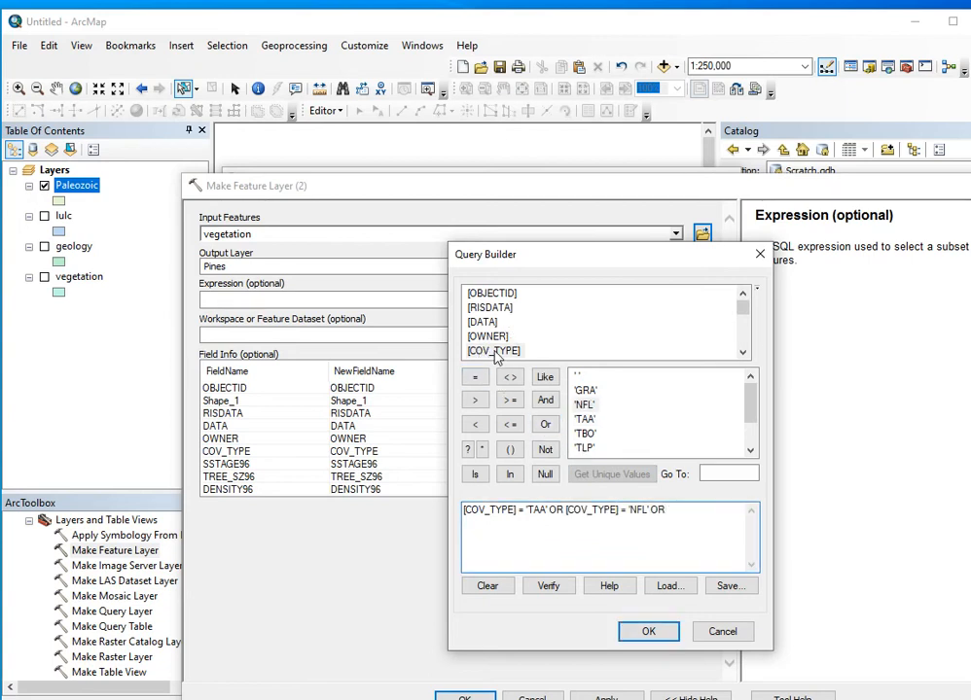
{"action": "double_click", "coordinate": [494, 352]}
{"action": "left_click", "coordinate": [476, 378]}
{"action": "left_click_drag", "start_coordinate": [755, 418], "coordinate": [751, 444]}
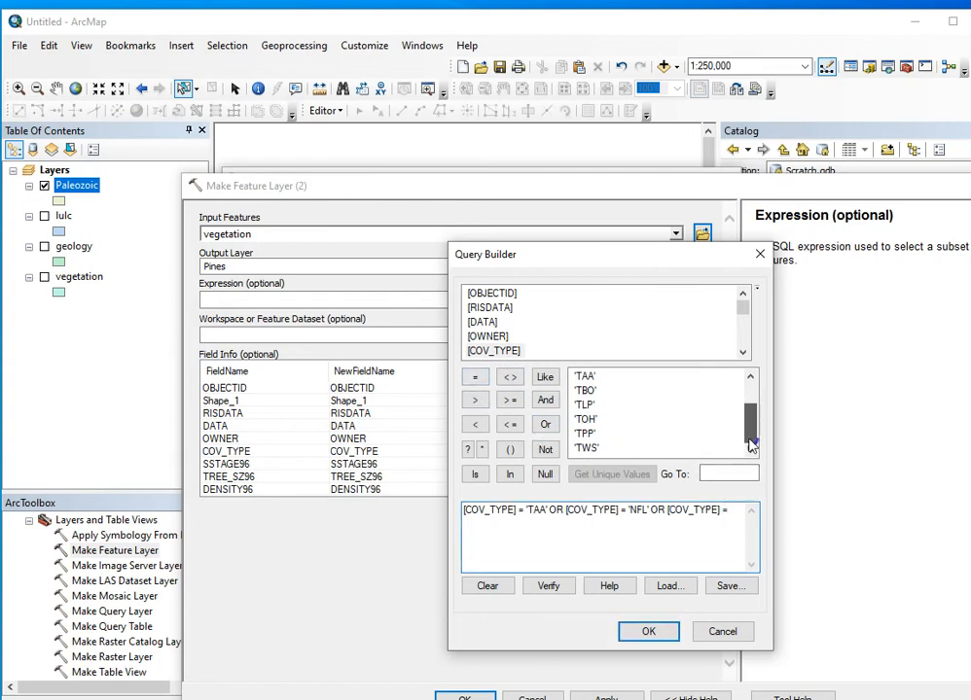
{"action": "double_click", "coordinate": [585, 420]}
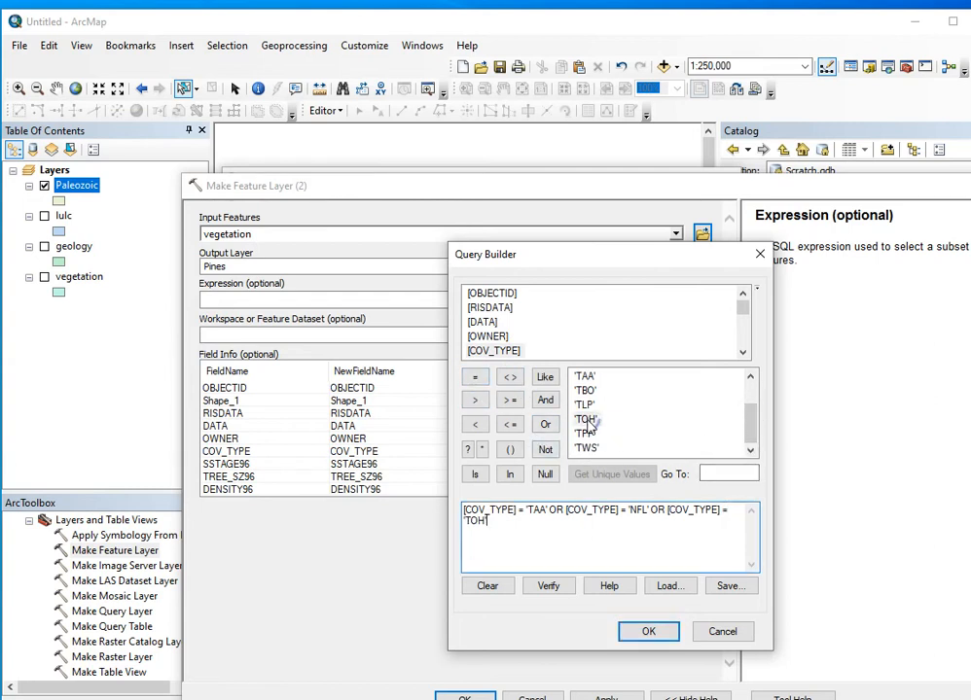
{"action": "left_click", "coordinate": [648, 632]}
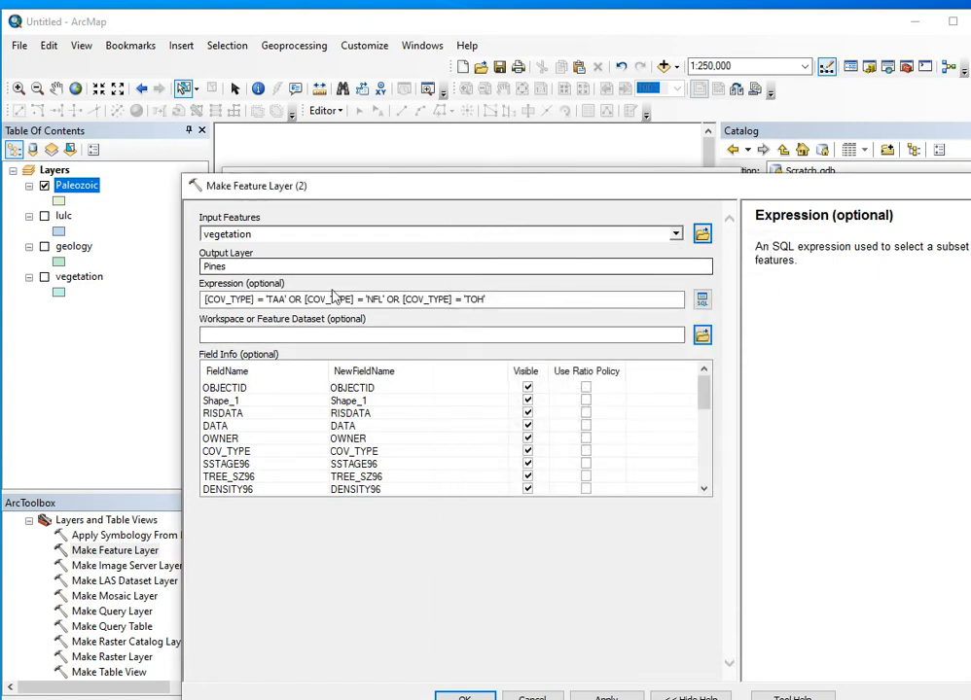
{"action": "left_click", "coordinate": [463, 697]}
Arrange the vegetation, Make Feature Layer (2) and Pines elements in a row beneath the geology branch.
{"action": "left_click_drag", "start_coordinate": [276, 412], "coordinate": [370, 399]}
{"action": "left_click_drag", "start_coordinate": [463, 417], "coordinate": [624, 410]}
{"action": "left_click_drag", "start_coordinate": [382, 399], "coordinate": [414, 405]}
{"action": "left_click_drag", "start_coordinate": [599, 415], "coordinate": [581, 412]}
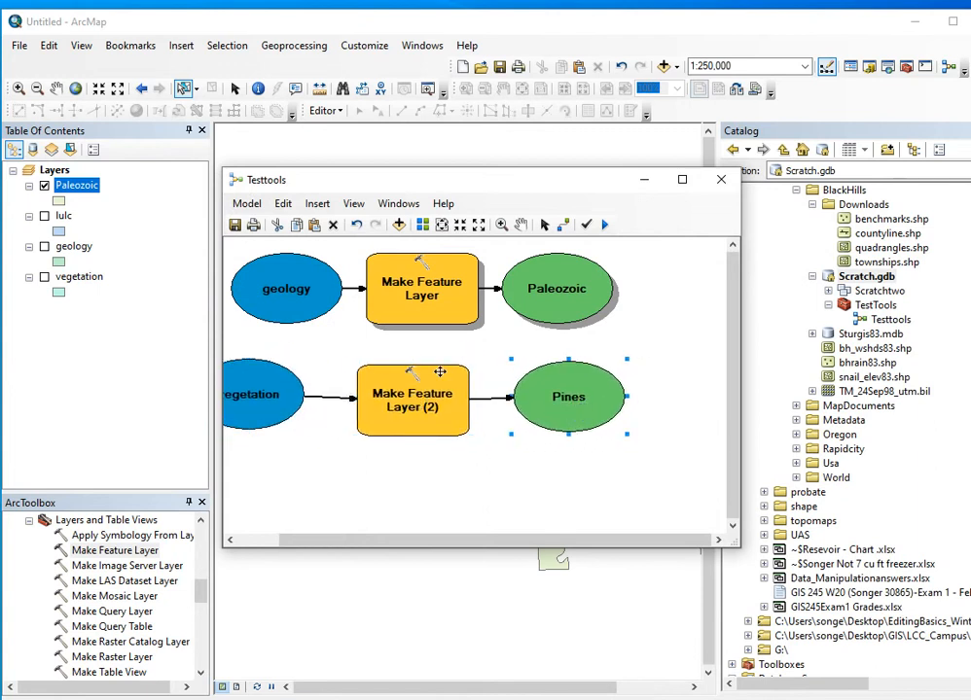
{"action": "left_click_drag", "start_coordinate": [257, 399], "coordinate": [278, 402]}
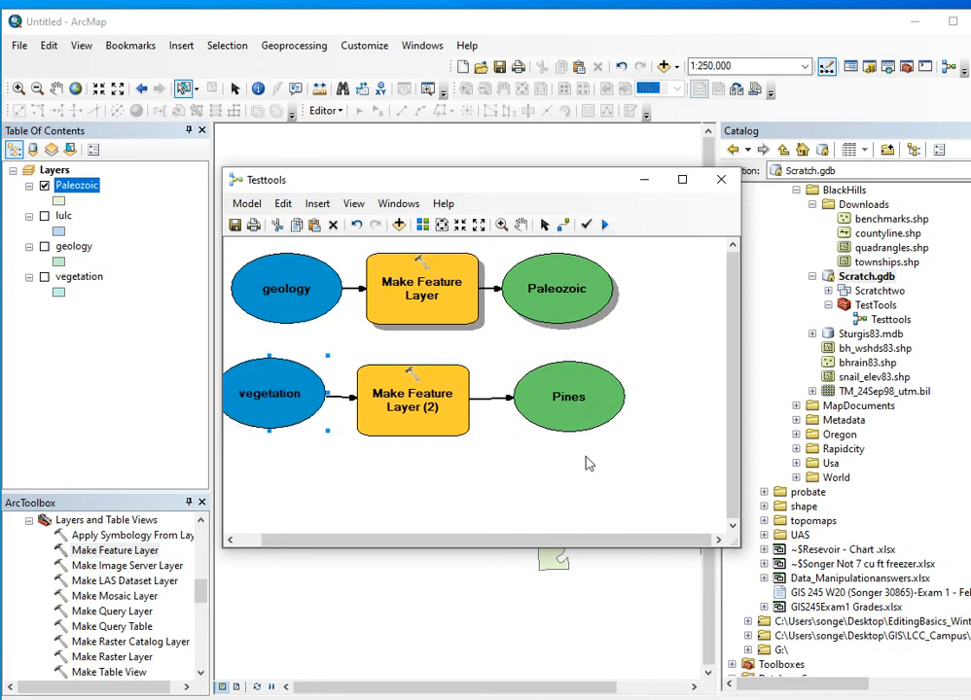
Run the model and set the Pines output to be added to the map display.
{"action": "left_click", "coordinate": [605, 224]}
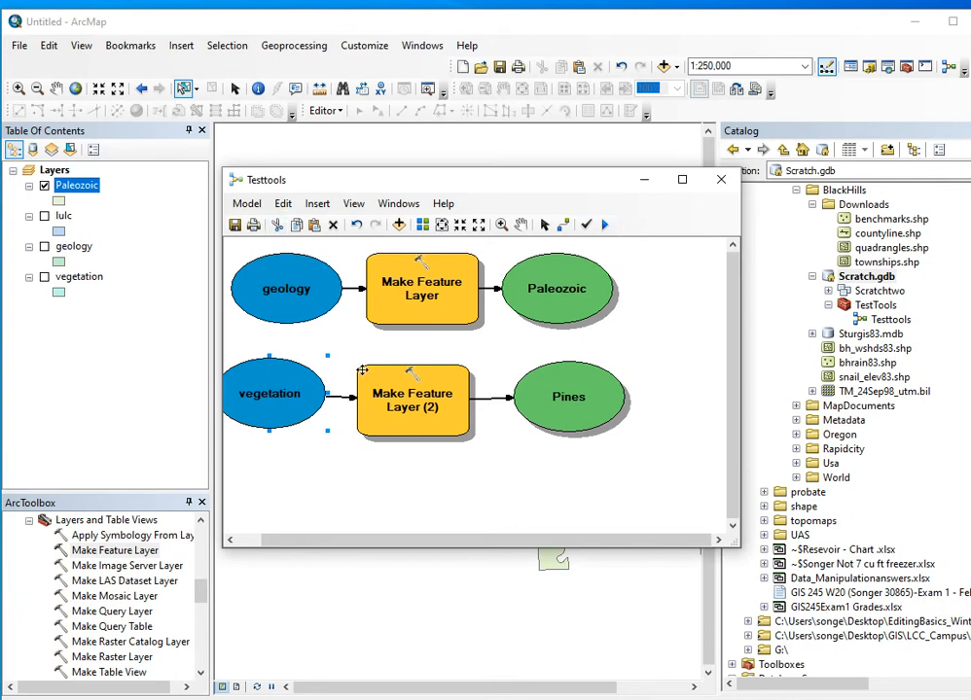
{"action": "right_click", "coordinate": [562, 407]}
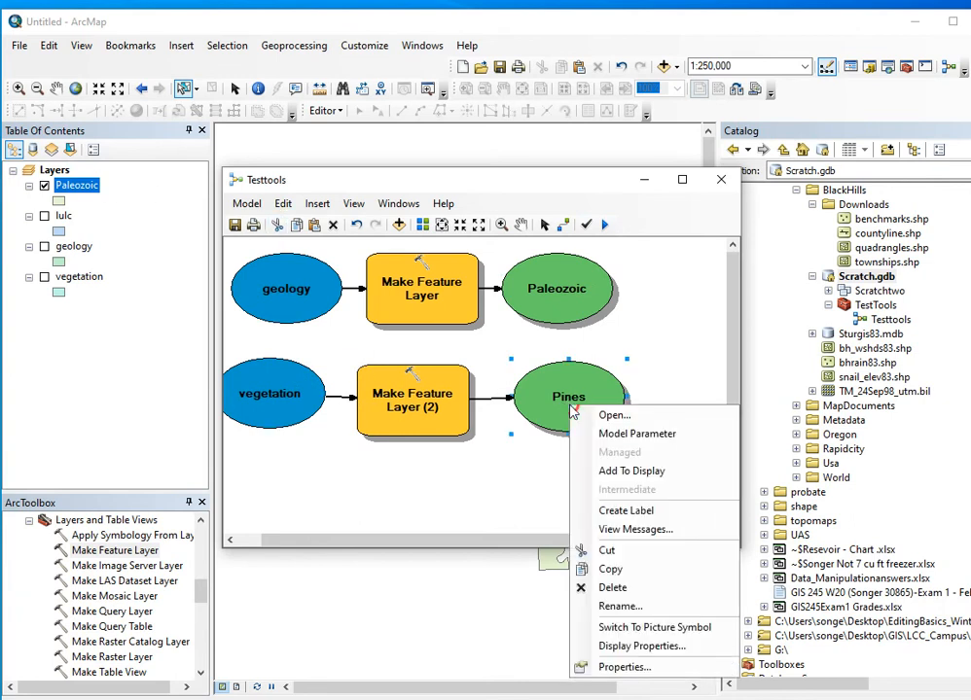
{"action": "left_click", "coordinate": [587, 469]}
Uncover the map from the model window and examine the Pines polygons over the Paleozoic layer.
{"action": "left_click_drag", "start_coordinate": [541, 186], "coordinate": [552, 568]}
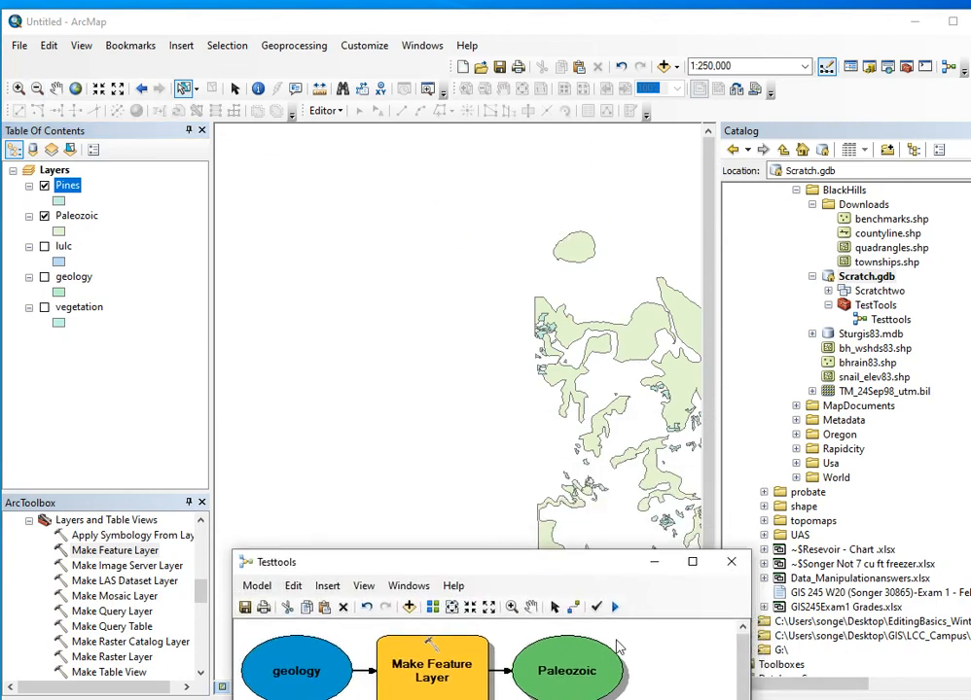
{"action": "left_click_drag", "start_coordinate": [540, 575], "coordinate": [970, 284]}
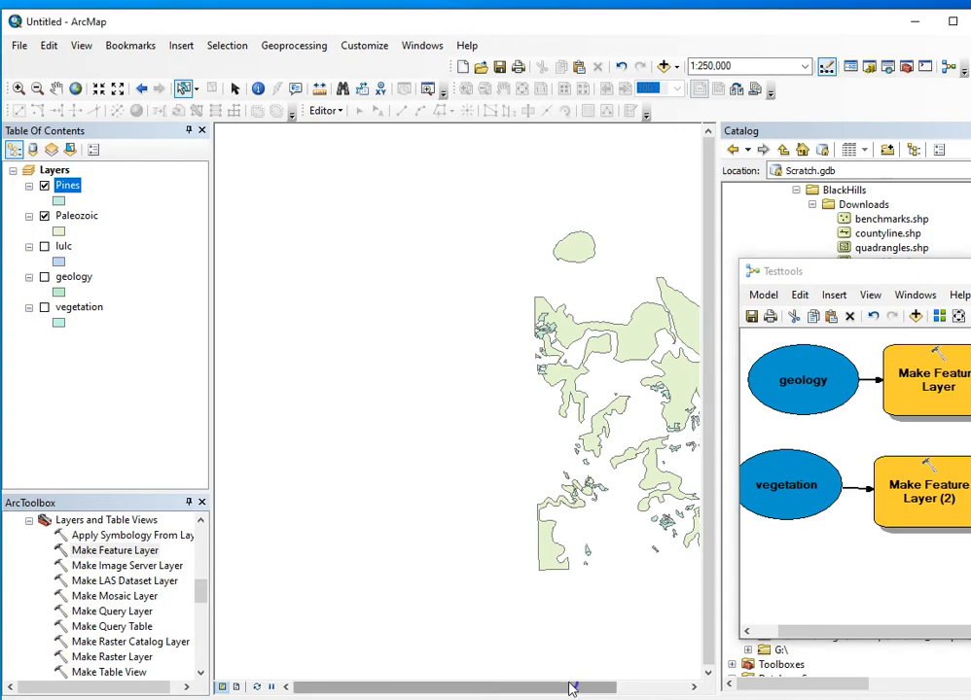
{"action": "left_click_drag", "start_coordinate": [570, 687], "coordinate": [673, 619]}
Bring the model window back over the map and shift the Pines output closer to Make Feature Layer (2).
{"action": "left_click_drag", "start_coordinate": [970, 285], "coordinate": [581, 234]}
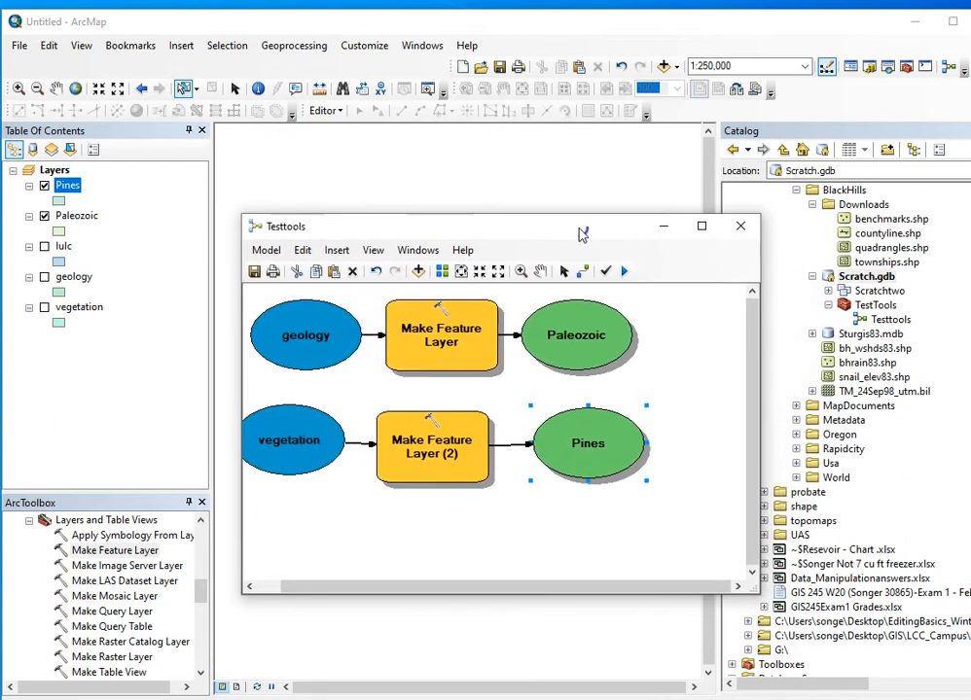
{"action": "left_click_drag", "start_coordinate": [582, 453], "coordinate": [556, 443]}
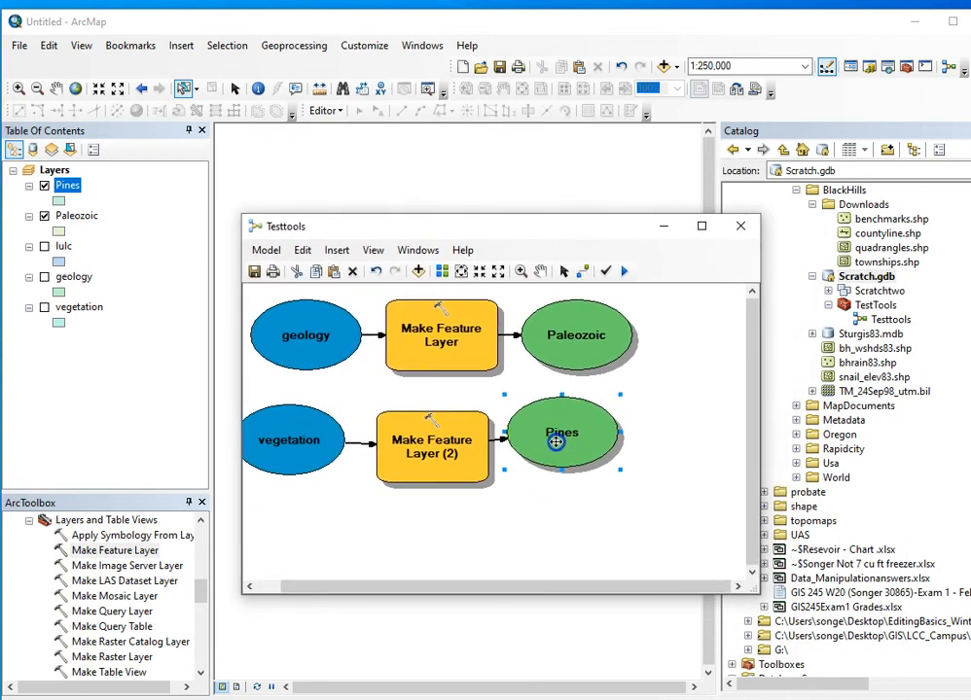
{"action": "left_click", "coordinate": [375, 270]}
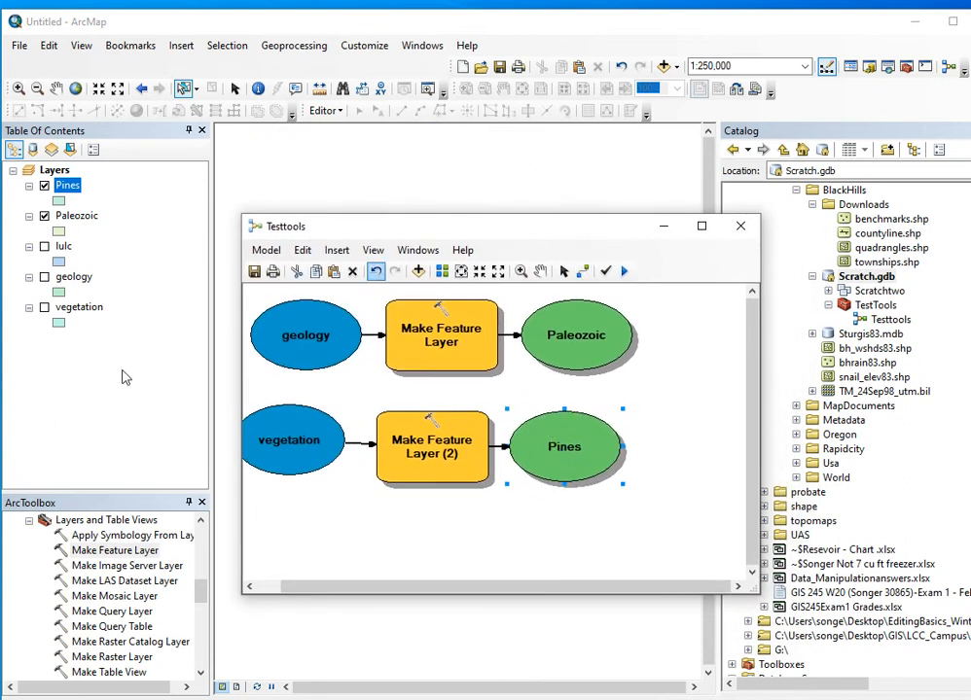
Add the Intersect tool from Analysis Tools' Overlay toolset to the model, beside the Paleozoic and Pines outputs.
{"action": "left_click", "coordinate": [61, 549]}
{"action": "left_click", "coordinate": [29, 525]}
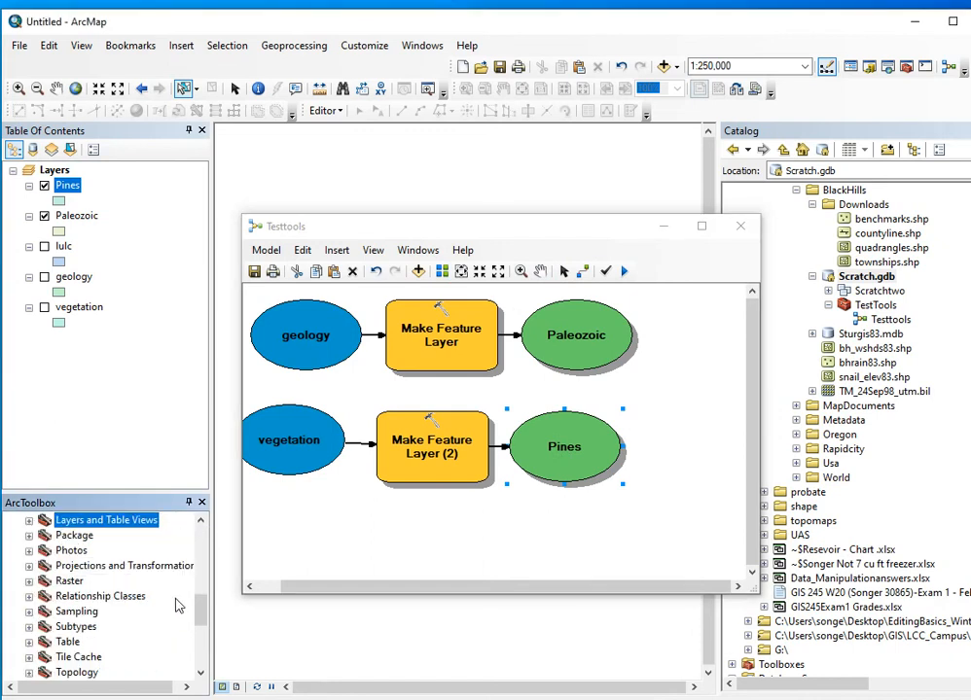
{"action": "scroll", "coordinate": [127, 545], "scroll_direction": "up", "scroll_amount": 8}
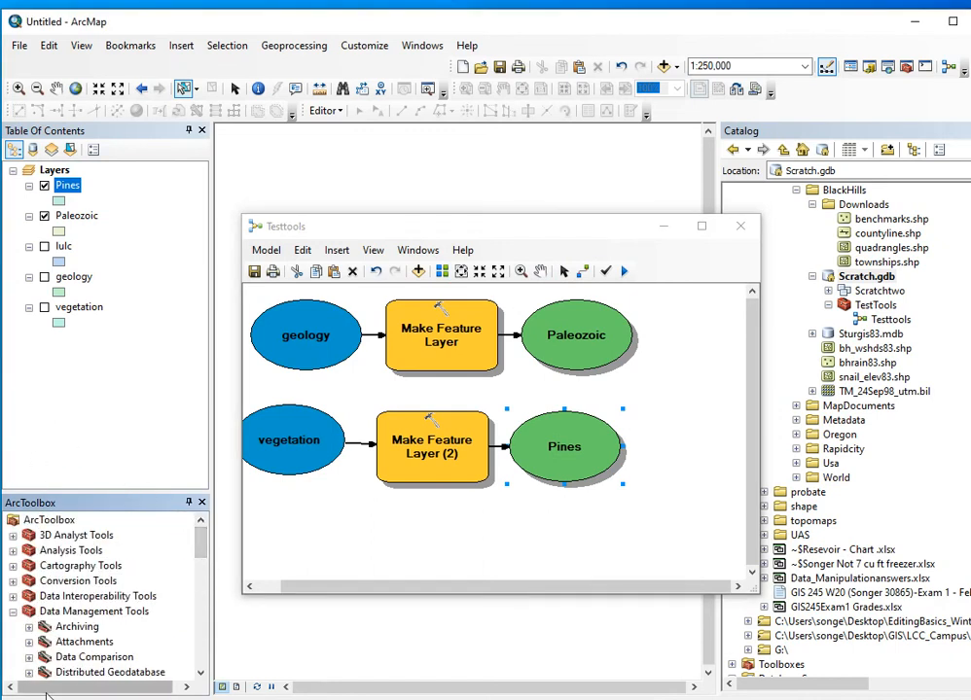
{"action": "left_click", "coordinate": [13, 611]}
{"action": "left_click", "coordinate": [12, 551]}
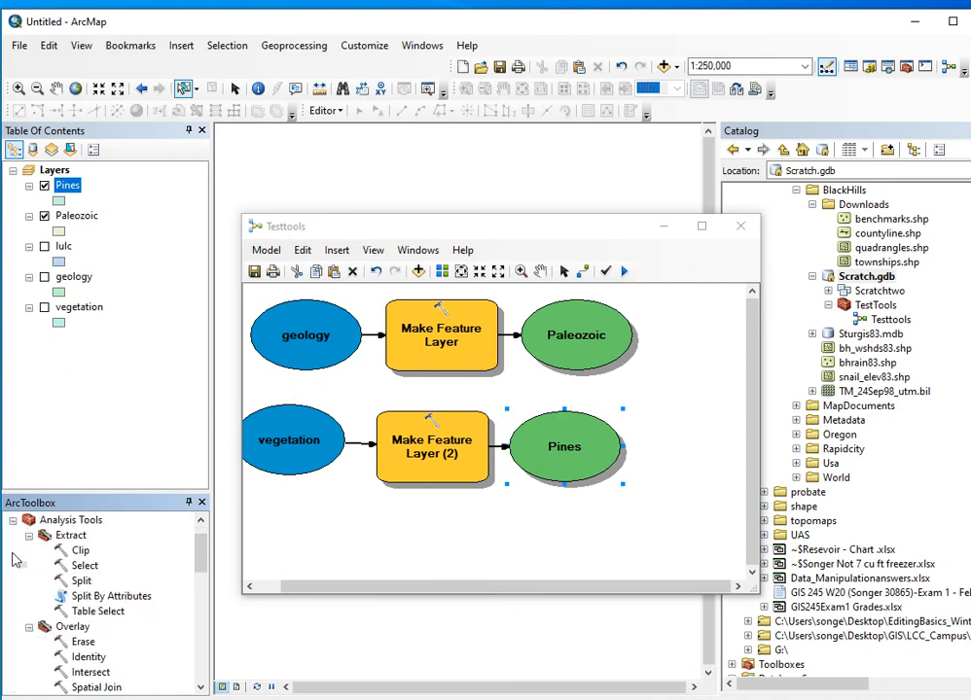
{"action": "scroll", "coordinate": [114, 661], "scroll_direction": "down", "scroll_amount": 1}
{"action": "left_click_drag", "start_coordinate": [92, 631], "coordinate": [671, 433]}
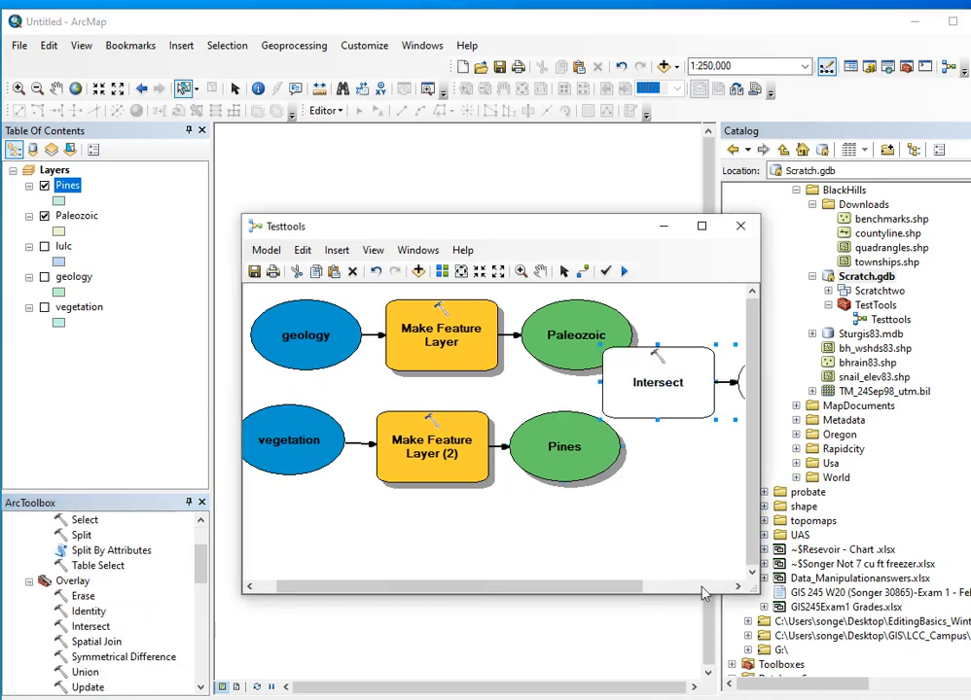
Enlarge and reposition the model window so the Intersect tool and its output feature class are fully in view.
{"action": "left_click_drag", "start_coordinate": [744, 584], "coordinate": [910, 640]}
{"action": "left_click_drag", "start_coordinate": [584, 216], "coordinate": [420, 212]}
{"action": "left_click_drag", "start_coordinate": [691, 376], "coordinate": [718, 384]}
Open the Intersect tool's parameters and add the model's Pines and Paleozoic outputs as its input features.
{"action": "double_click", "coordinate": [587, 379]}
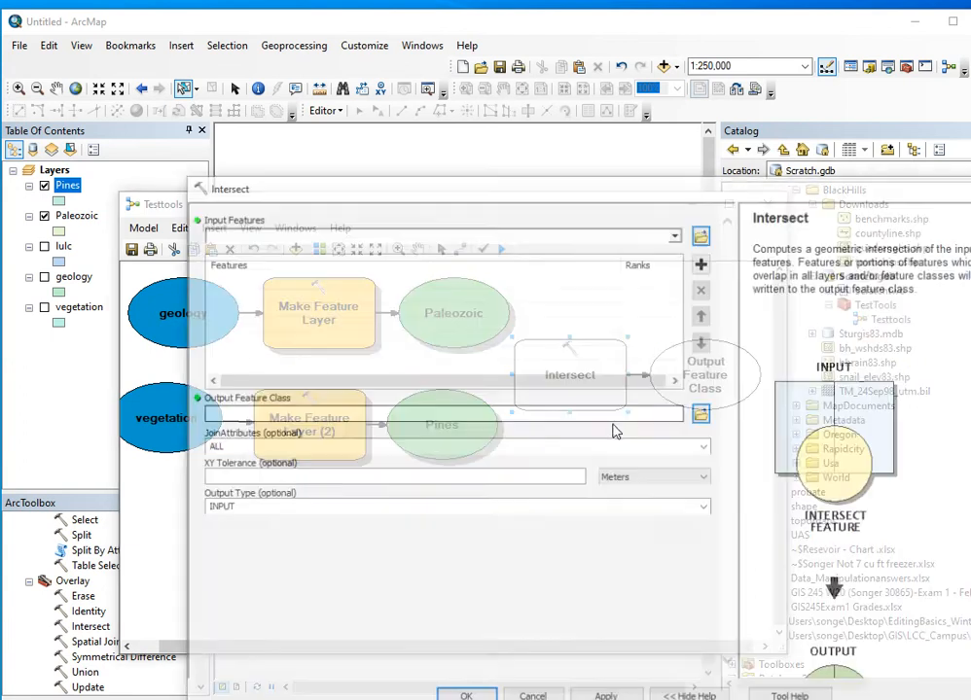
{"action": "left_click", "coordinate": [677, 234]}
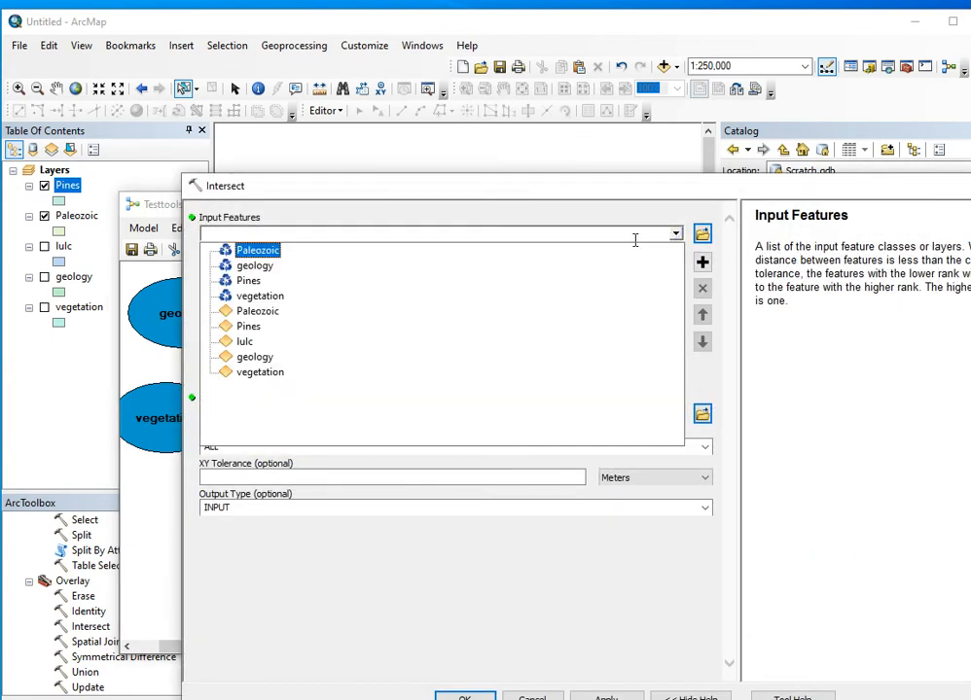
{"action": "left_click", "coordinate": [349, 189]}
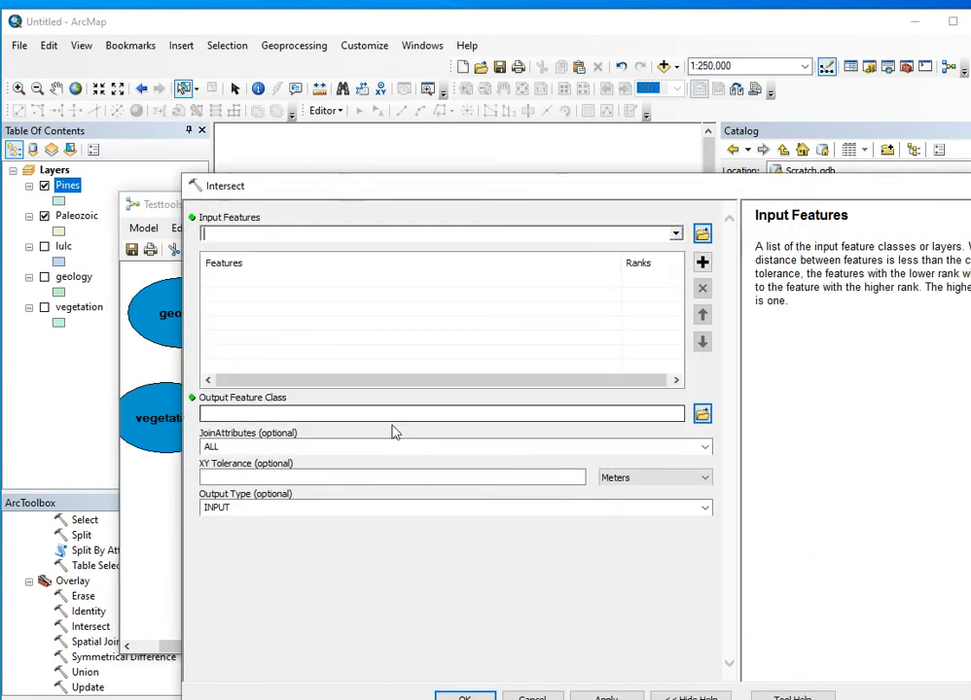
{"action": "left_click", "coordinate": [677, 234]}
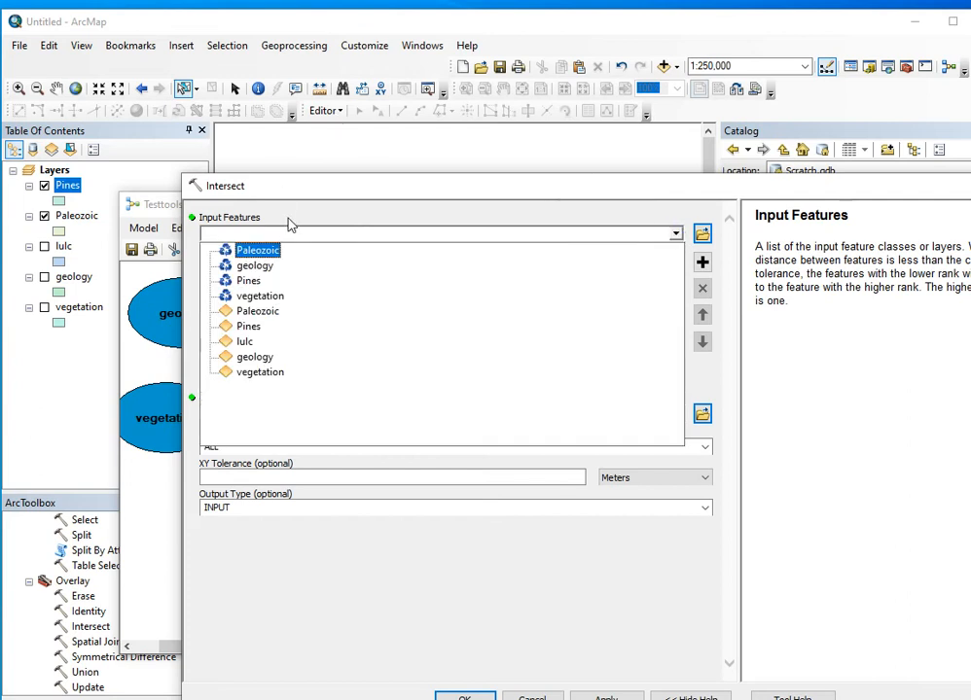
{"action": "left_click", "coordinate": [248, 280]}
{"action": "left_click", "coordinate": [676, 234]}
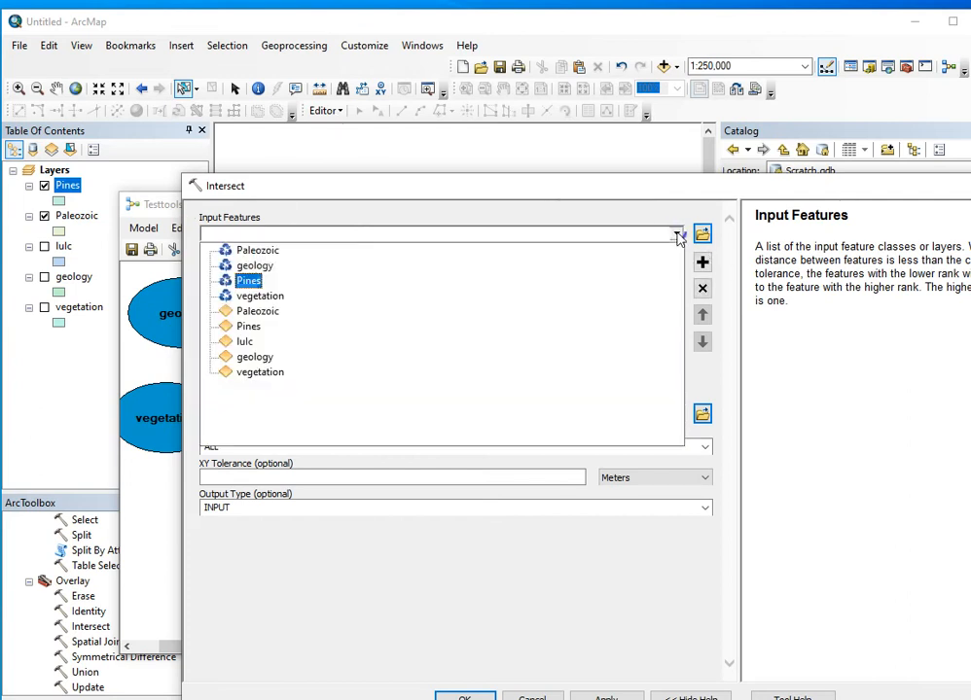
{"action": "left_click", "coordinate": [256, 251]}
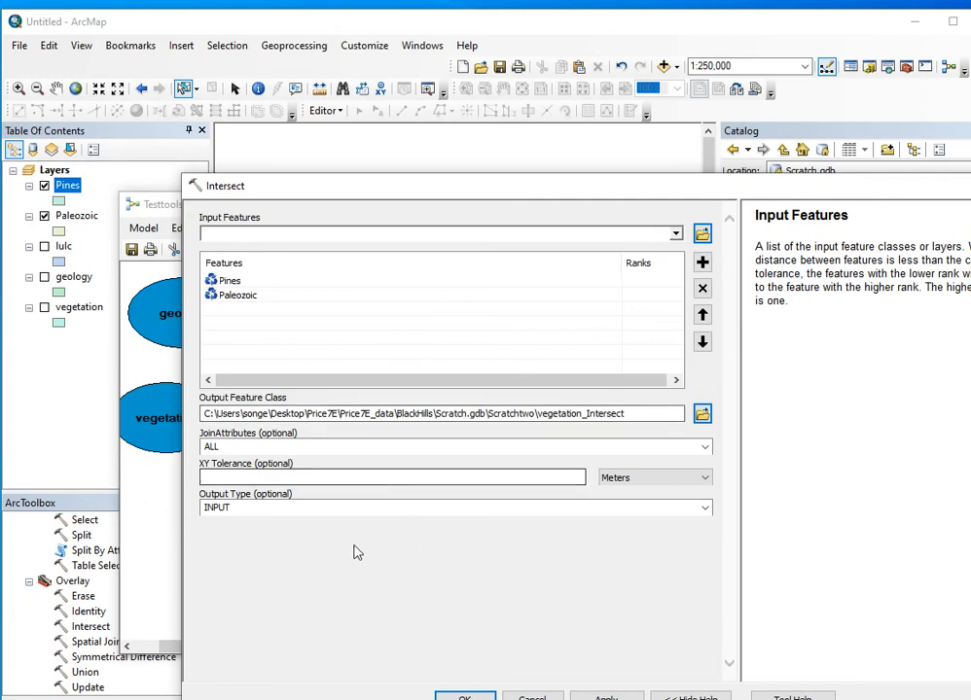
Name the Intersect output feature class BuildingSite in Scratch.gdb's Scratchtwo dataset and accept the tool's parameters.
{"action": "left_click_drag", "start_coordinate": [533, 187], "coordinate": [448, 134]}
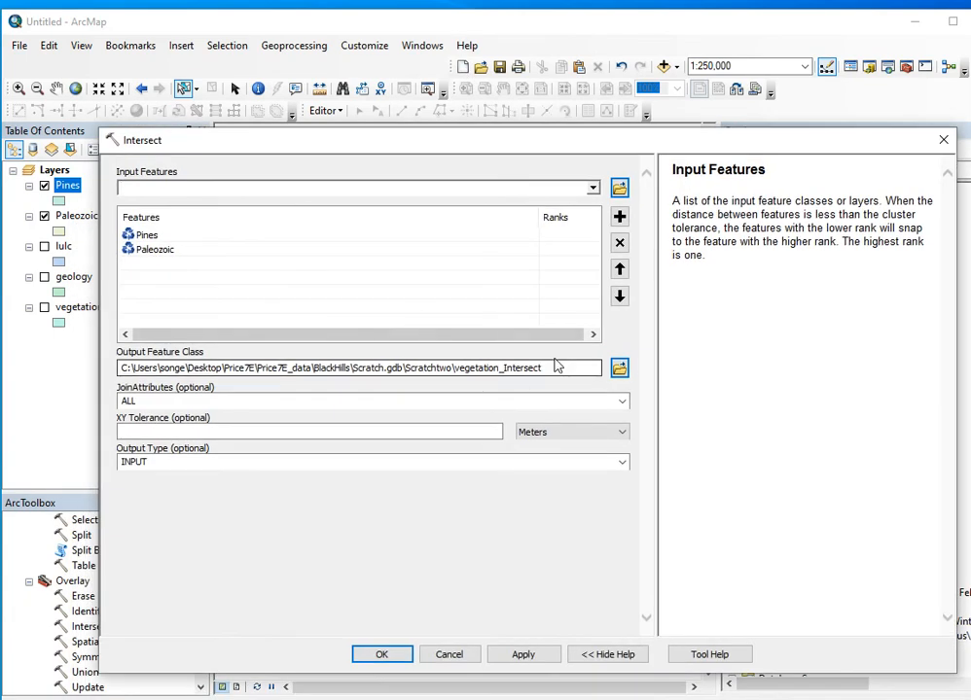
{"action": "left_click", "coordinate": [557, 367]}
{"action": "left_click_drag", "start_coordinate": [545, 374], "coordinate": [453, 360]}
{"action": "type", "text": "BuildingS"}
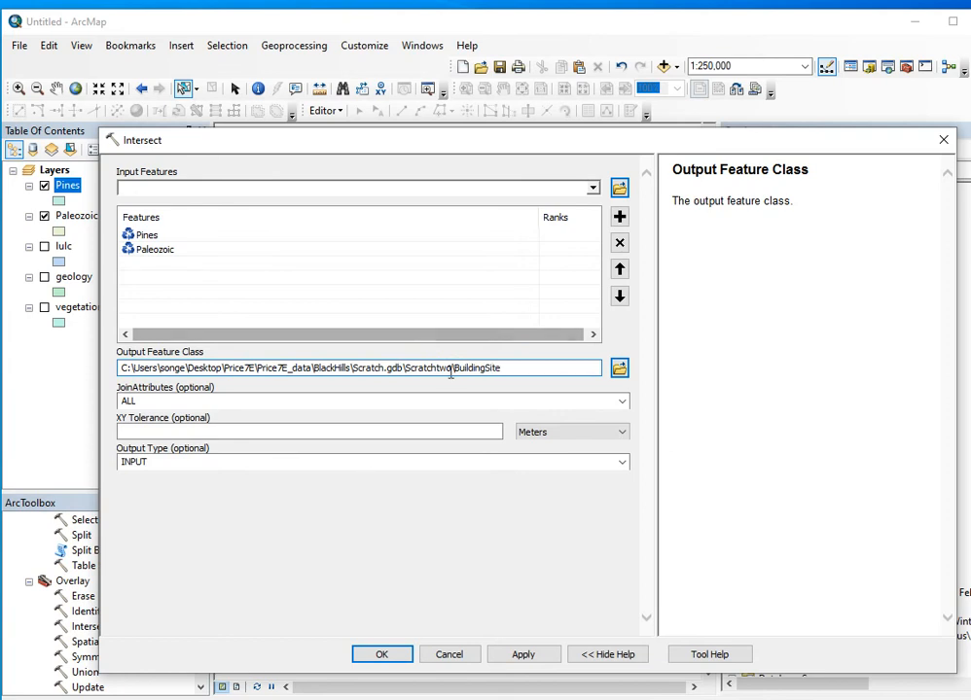
{"action": "left_click", "coordinate": [383, 659]}
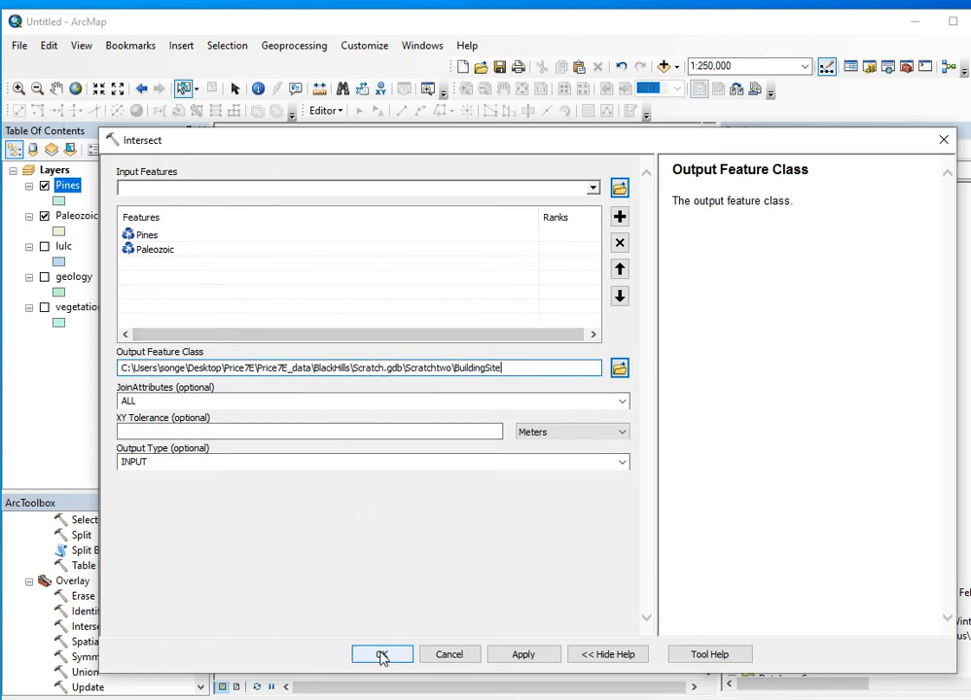
{"action": "left_click", "coordinate": [371, 656]}
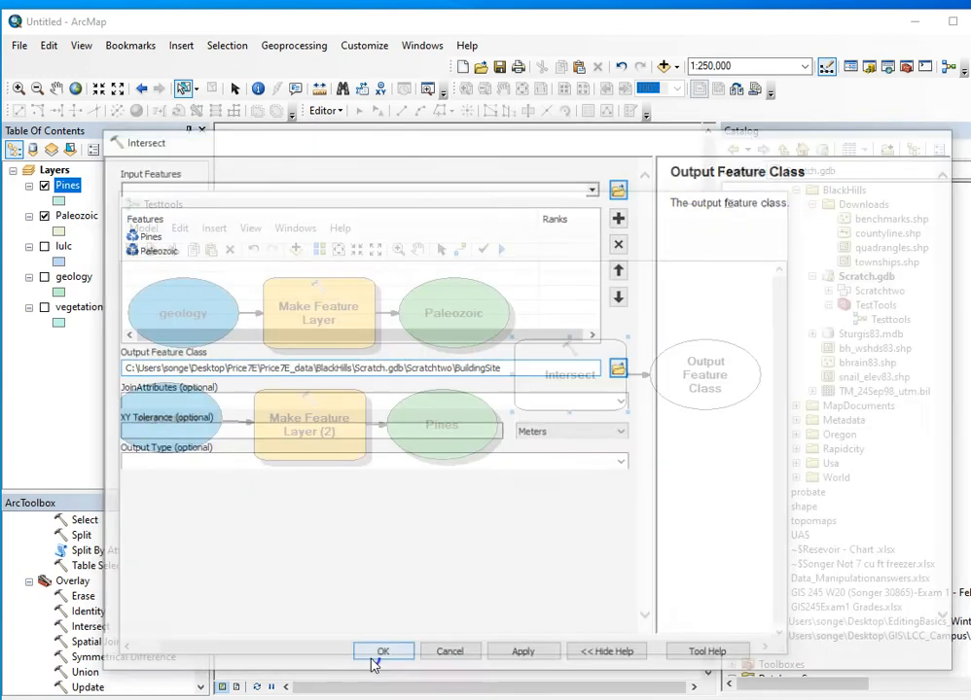
Run the model to generate the BuildingSite output from the Intersect tool.
{"action": "left_click_drag", "start_coordinate": [633, 207], "coordinate": [635, 158]}
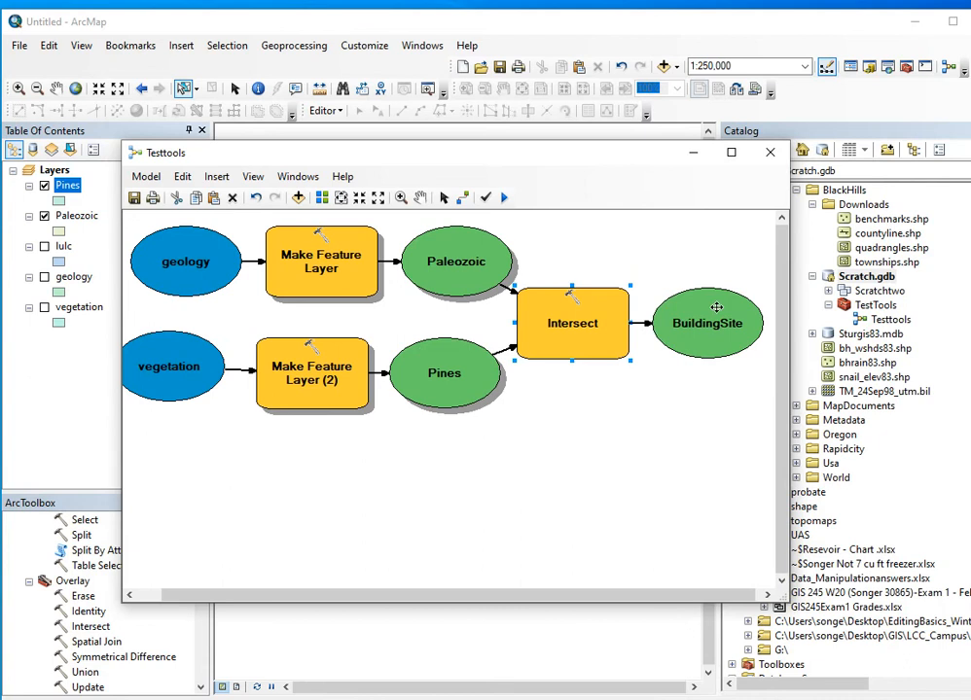
{"action": "left_click", "coordinate": [503, 198]}
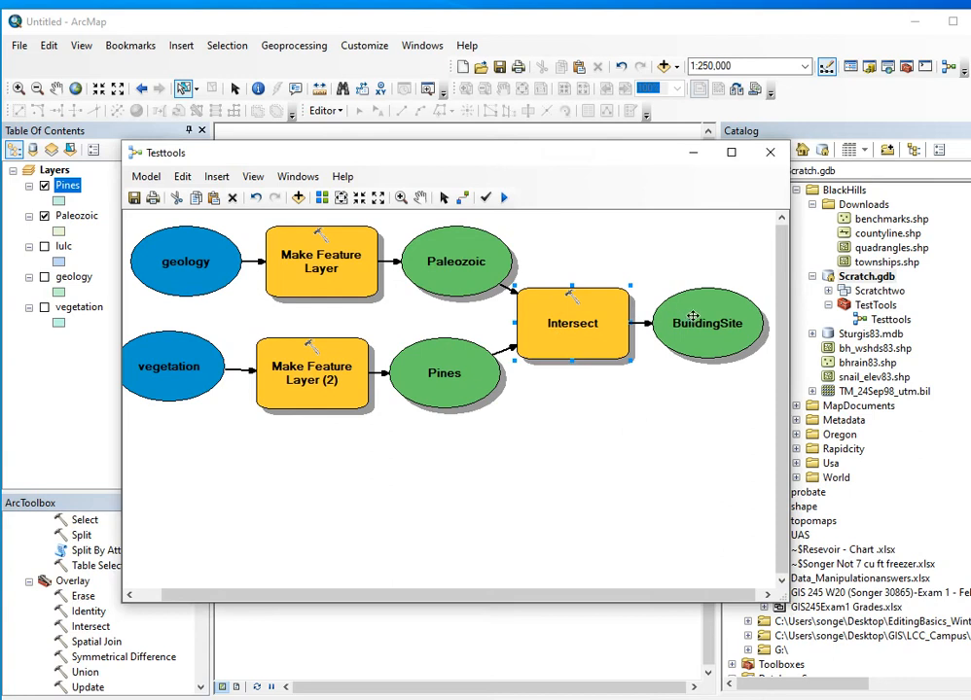
{"action": "right_click", "coordinate": [720, 341]}
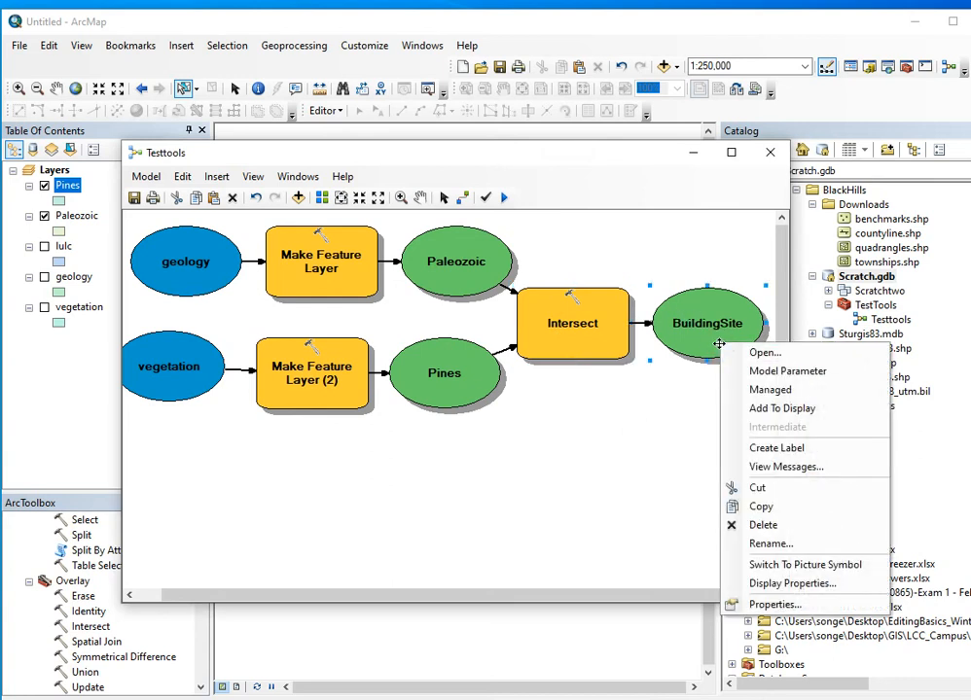
{"action": "left_click", "coordinate": [667, 457]}
Add the BuildingSite feature class from Scratch.gdb's Scratchtwo dataset to the map and change its symbol color to red.
{"action": "left_click_drag", "start_coordinate": [520, 161], "coordinate": [443, 233]}
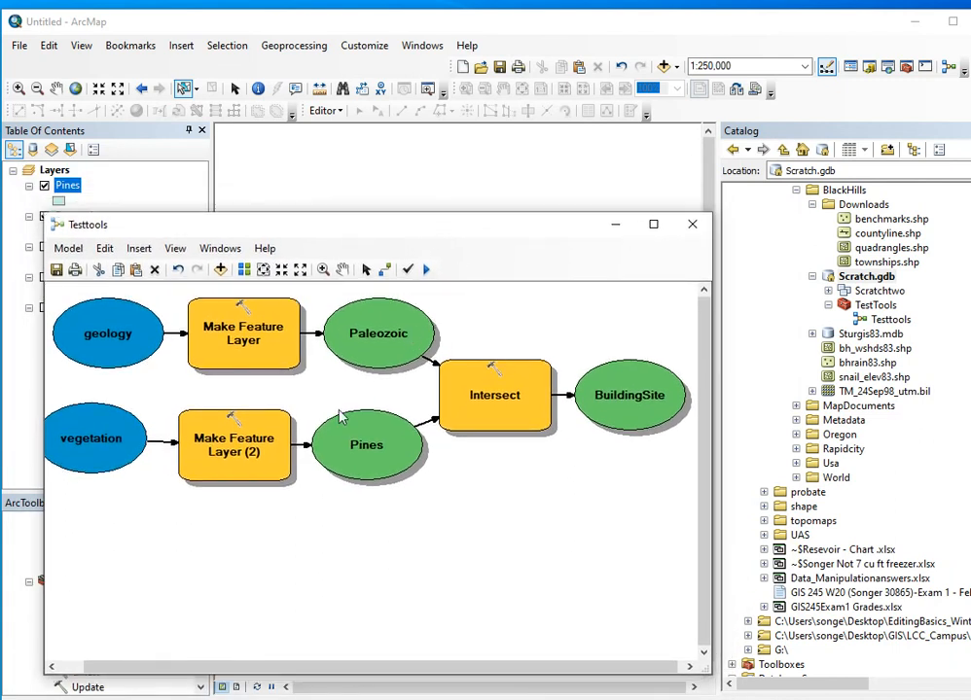
{"action": "double_click", "coordinate": [274, 343]}
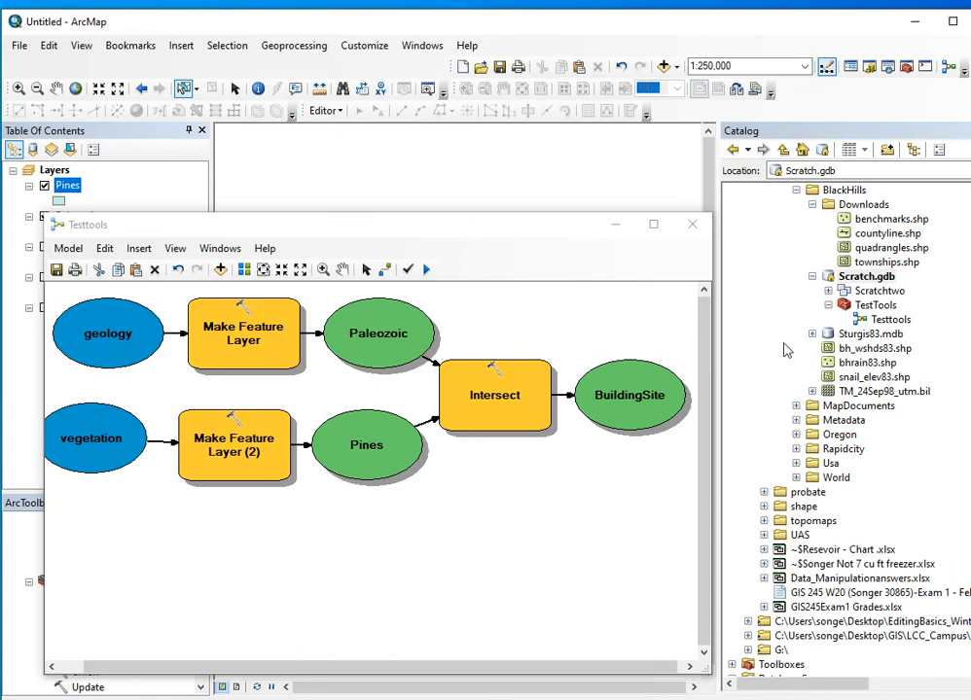
{"action": "left_click", "coordinate": [828, 291]}
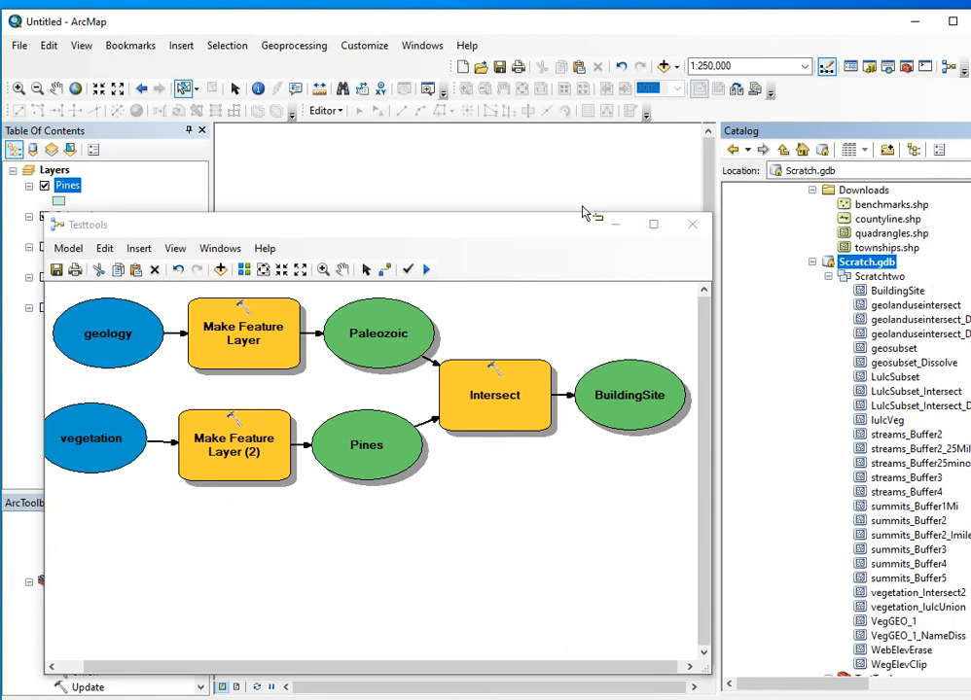
{"action": "left_click_drag", "start_coordinate": [549, 228], "coordinate": [584, 553]}
{"action": "left_click_drag", "start_coordinate": [895, 291], "coordinate": [423, 265]}
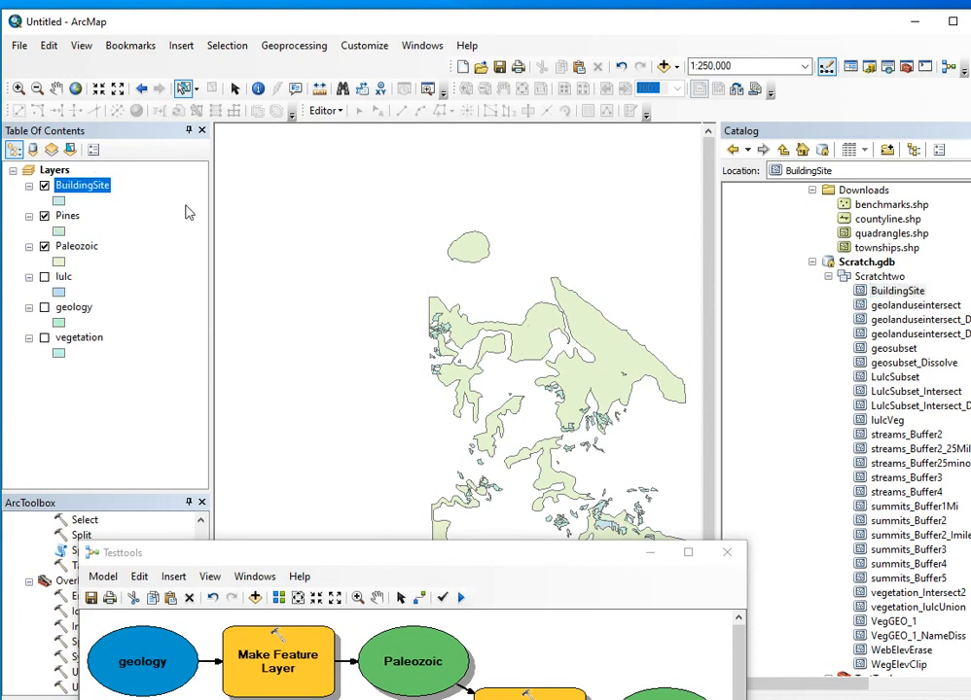
{"action": "left_click", "coordinate": [58, 198]}
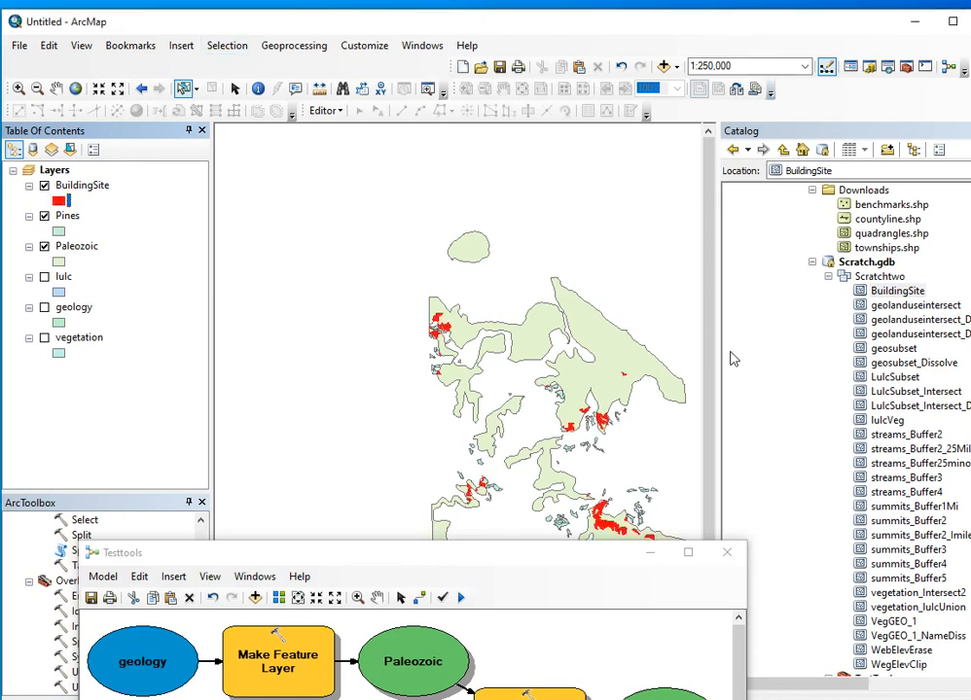
Bring the model window back over the map and save the model.
{"action": "left_click_drag", "start_coordinate": [488, 552], "coordinate": [481, 146]}
{"action": "left_click", "coordinate": [117, 170]}
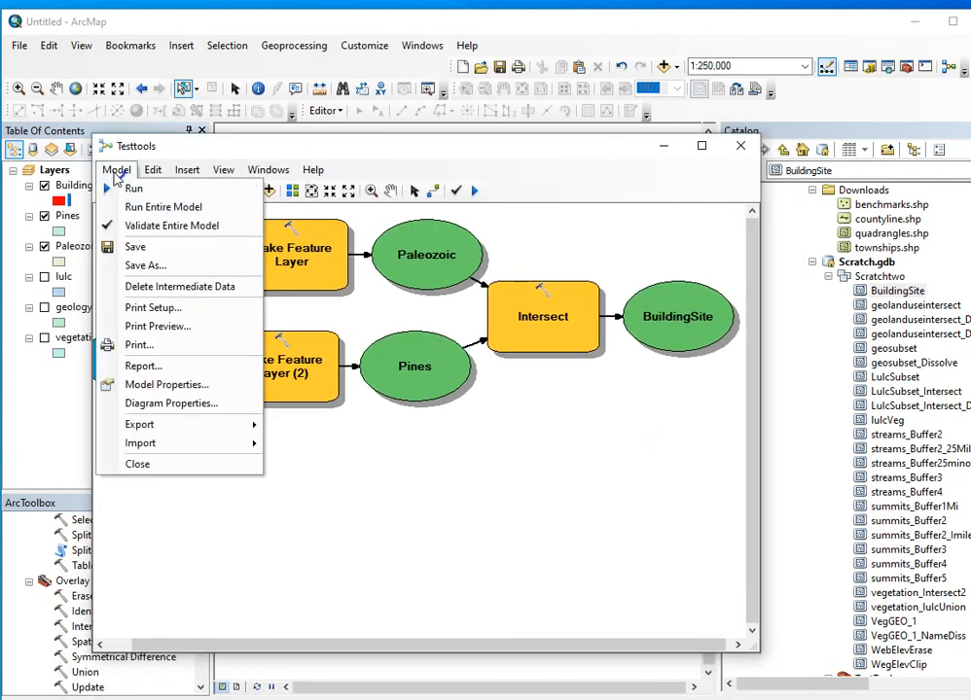
{"action": "left_click", "coordinate": [133, 243]}
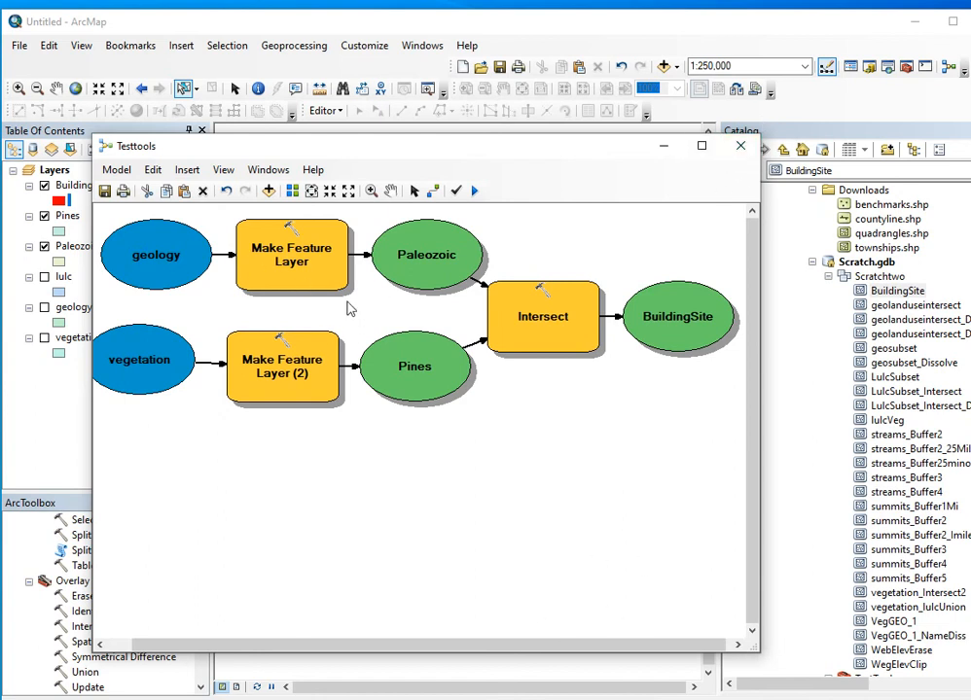
Create a model label reading "Select by Attribute" and place it below Make Feature Layer (2).
{"action": "left_click", "coordinate": [188, 173]}
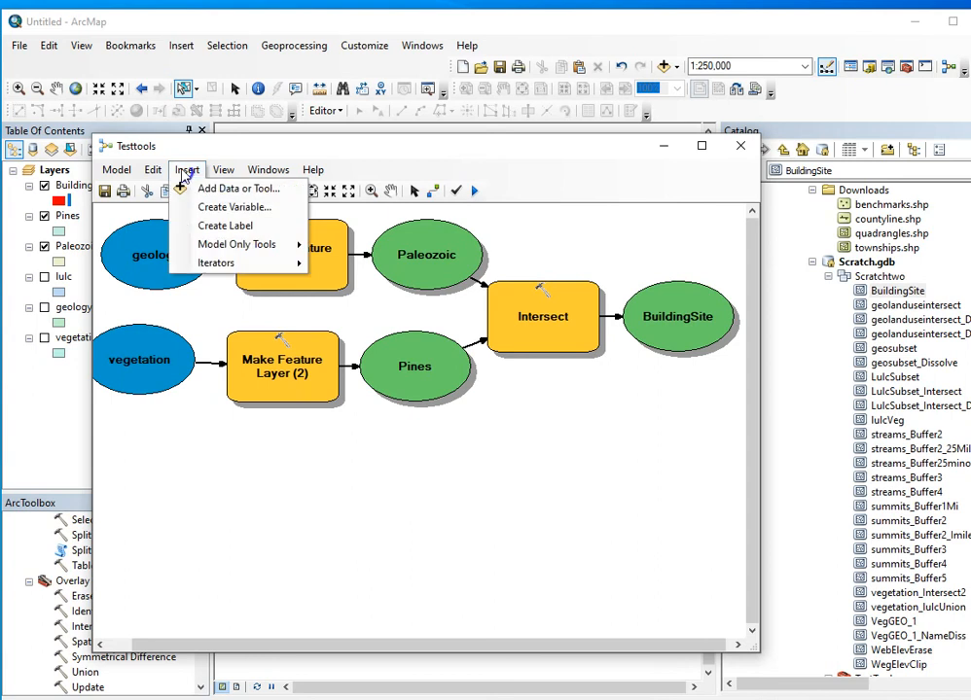
{"action": "left_click", "coordinate": [235, 230]}
{"action": "left_click_drag", "start_coordinate": [169, 285], "coordinate": [255, 429]}
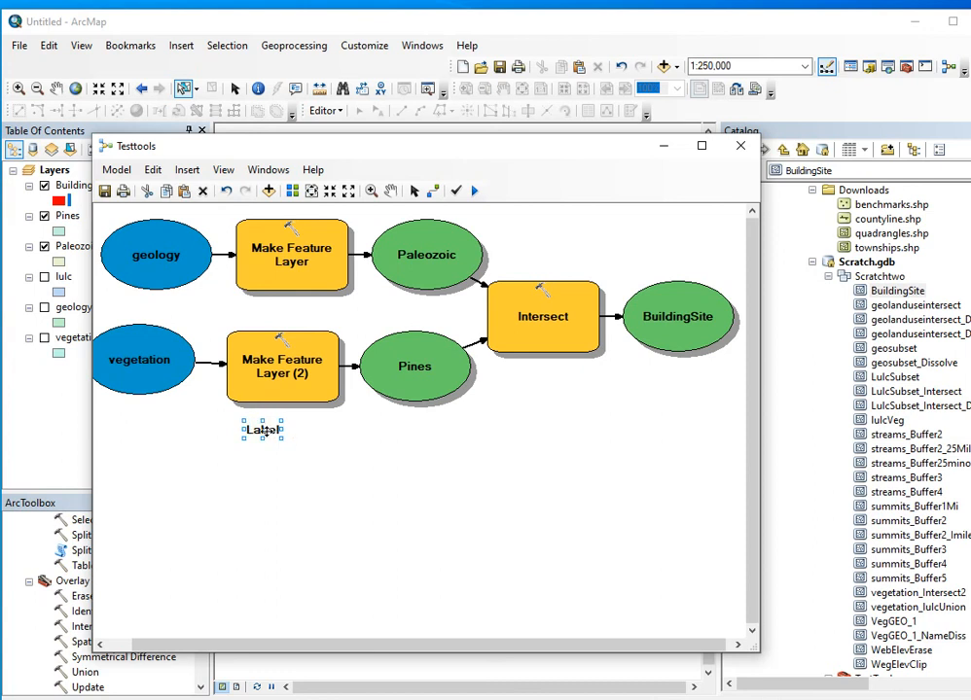
{"action": "left_click", "coordinate": [264, 429]}
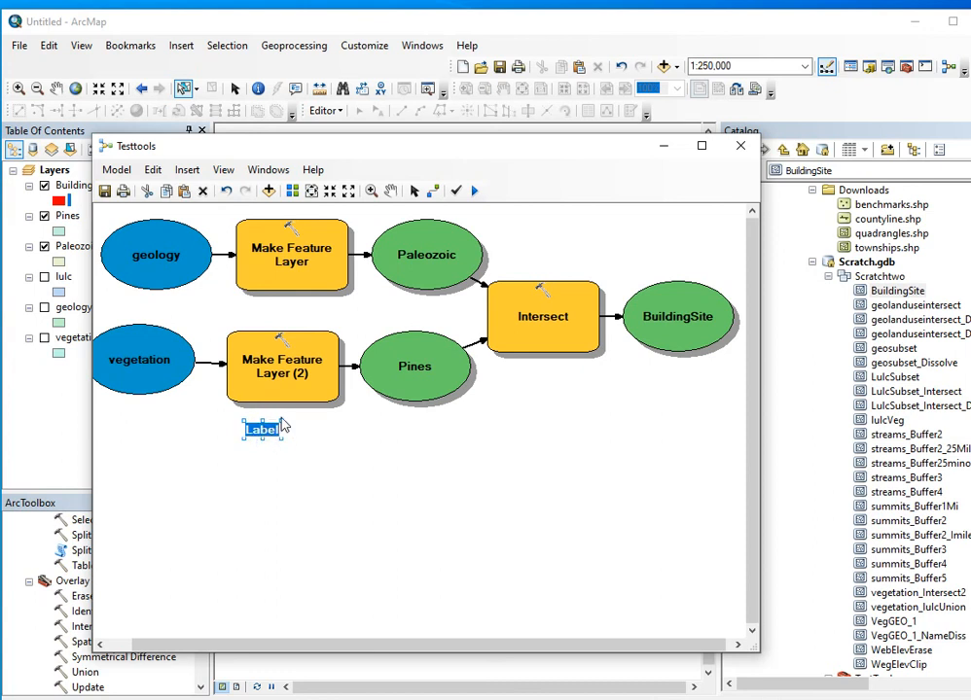
{"action": "type", "text": "Select L"}
{"action": "type", "text": "y A"}
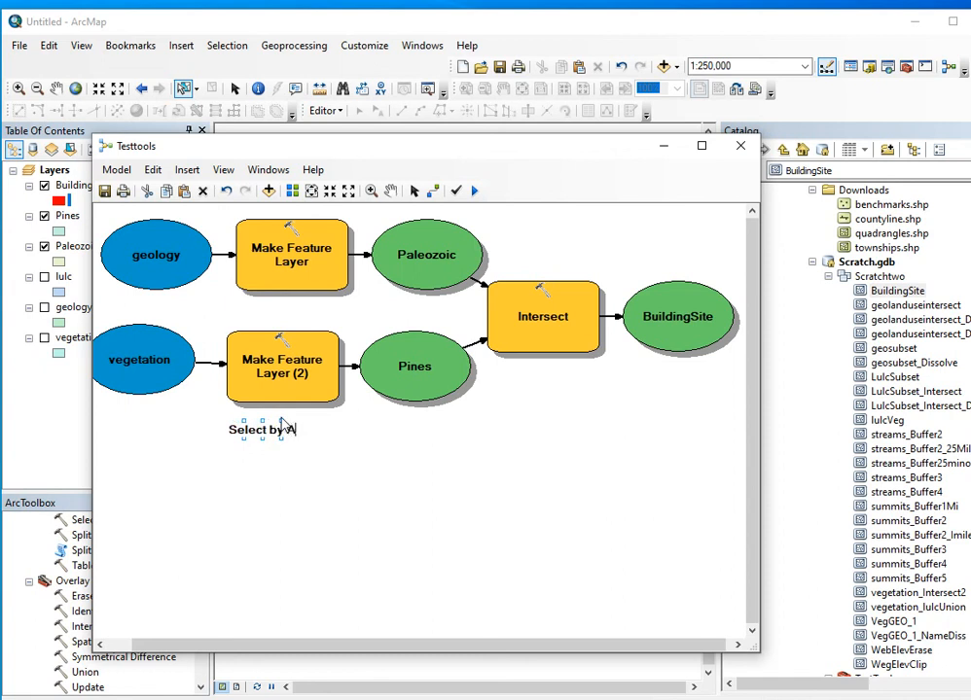
{"action": "type", "text": "ttribute"}
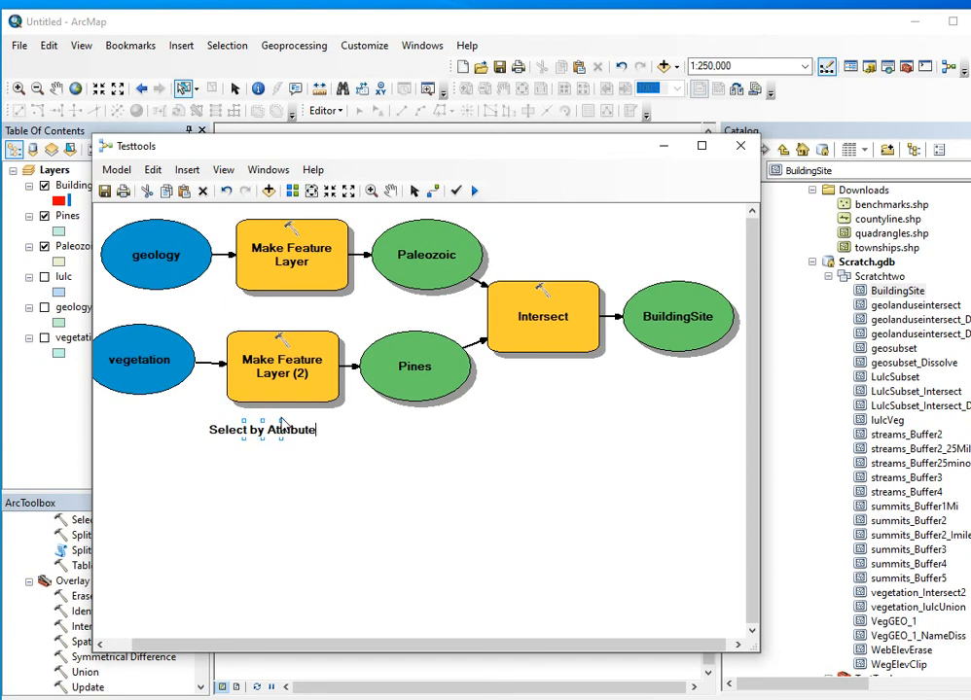
{"action": "key", "text": "Return"}
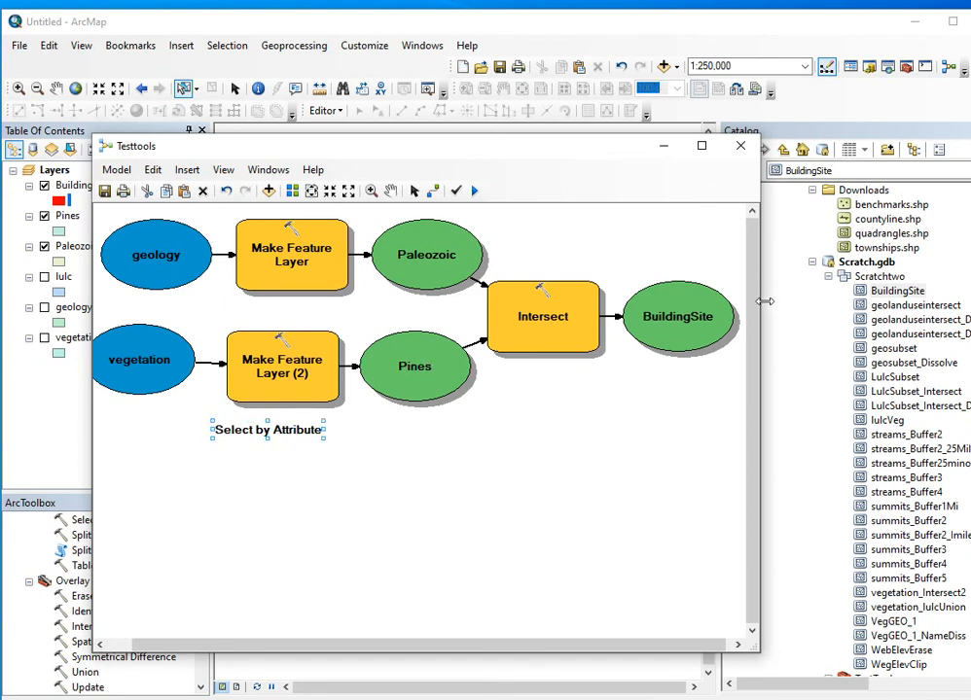
Widen the model window, adjust the positions of the vegetation input and the label slightly, and save the model.
{"action": "left_click_drag", "start_coordinate": [765, 302], "coordinate": [827, 291]}
{"action": "left_click_drag", "start_coordinate": [569, 158], "coordinate": [619, 136]}
{"action": "left_click_drag", "start_coordinate": [206, 345], "coordinate": [218, 355]}
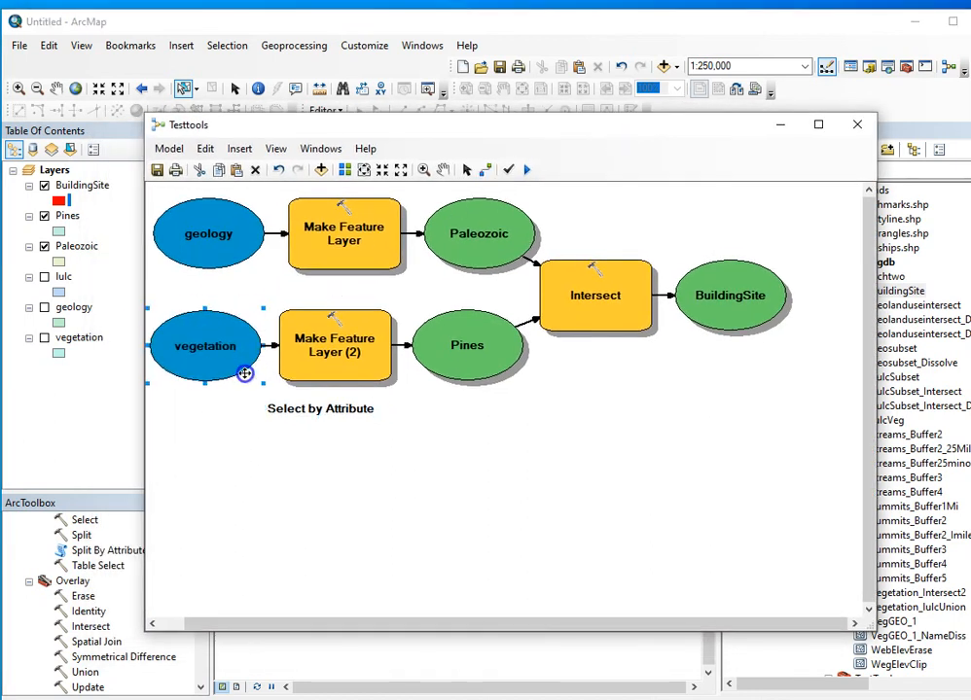
{"action": "left_click", "coordinate": [444, 433]}
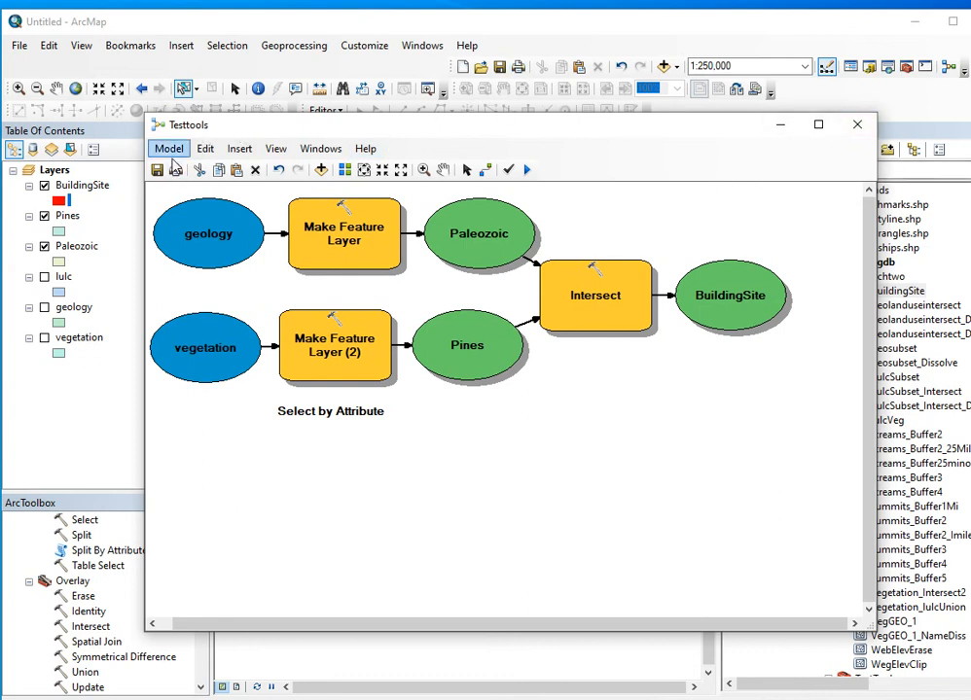
{"action": "left_click", "coordinate": [168, 148]}
{"action": "left_click", "coordinate": [164, 222]}
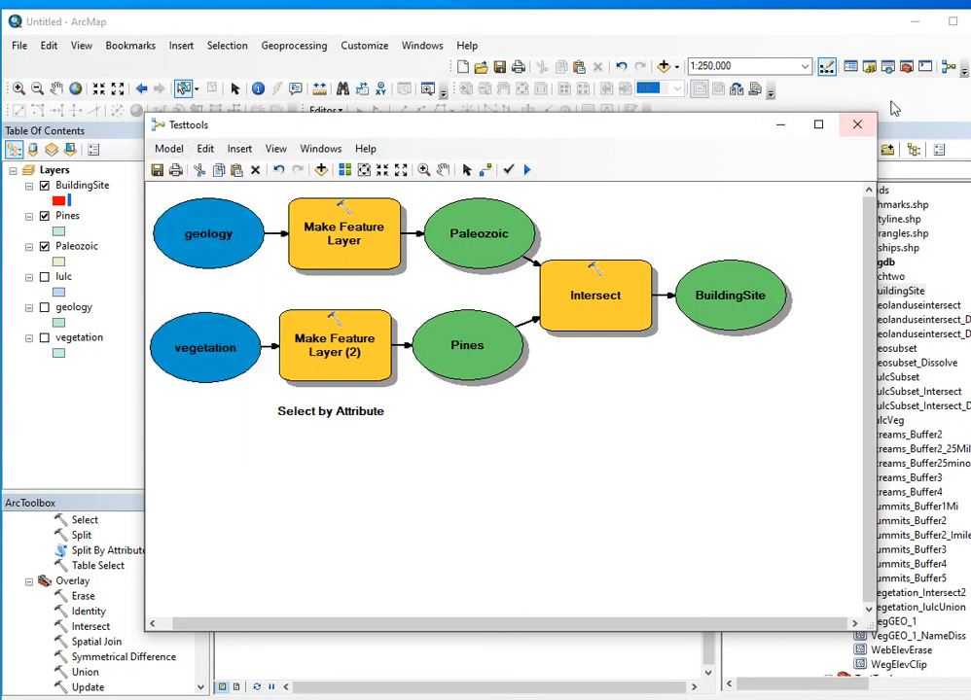
Close the model window and reopen the Testtools model for editing from the TestTools toolbox in Scratch.gdb.
{"action": "left_click", "coordinate": [857, 125]}
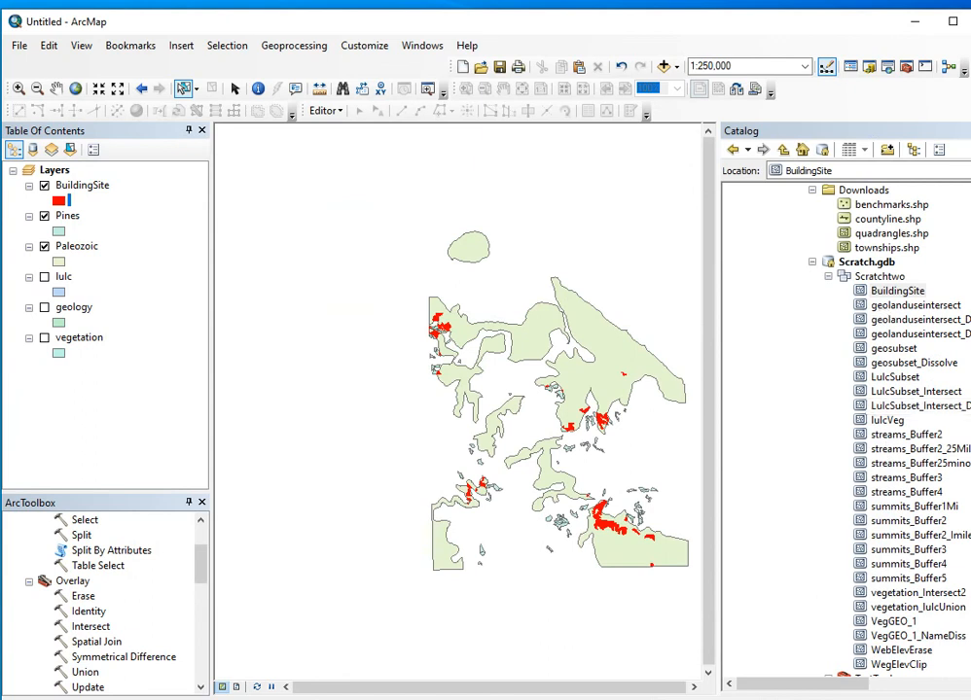
{"action": "scroll", "coordinate": [941, 345], "scroll_direction": "down", "scroll_amount": 10}
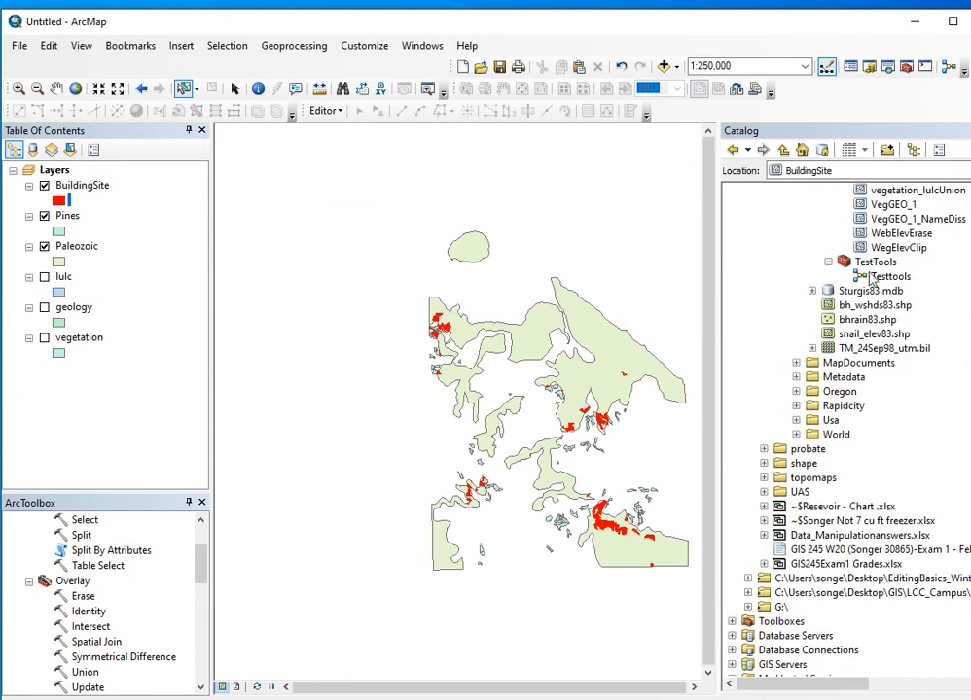
{"action": "right_click", "coordinate": [878, 291]}
{"action": "left_click", "coordinate": [876, 276]}
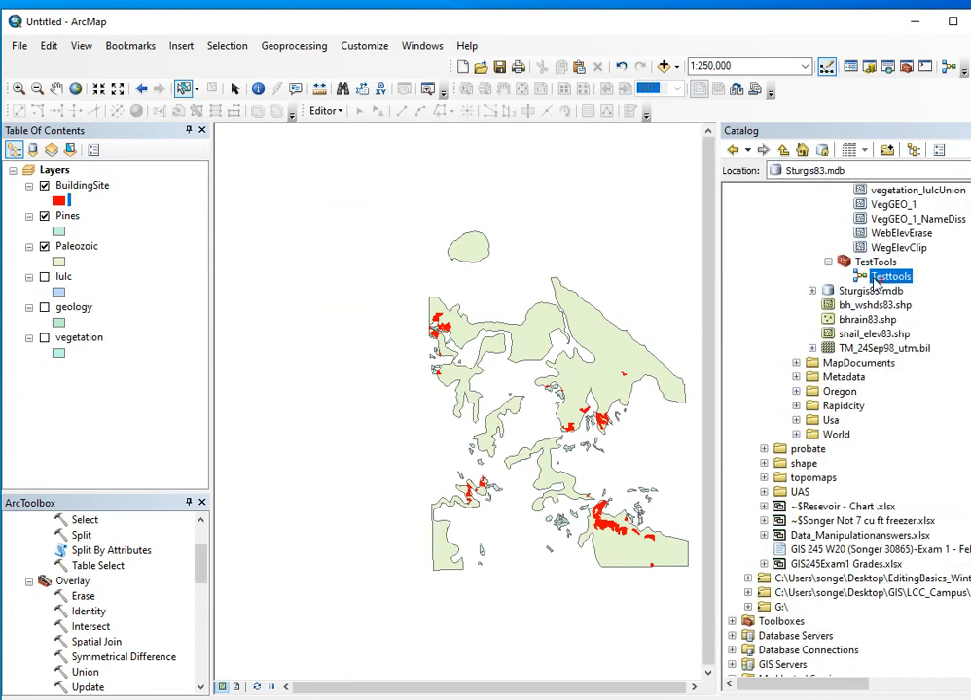
{"action": "right_click", "coordinate": [876, 276]}
{"action": "left_click", "coordinate": [910, 325]}
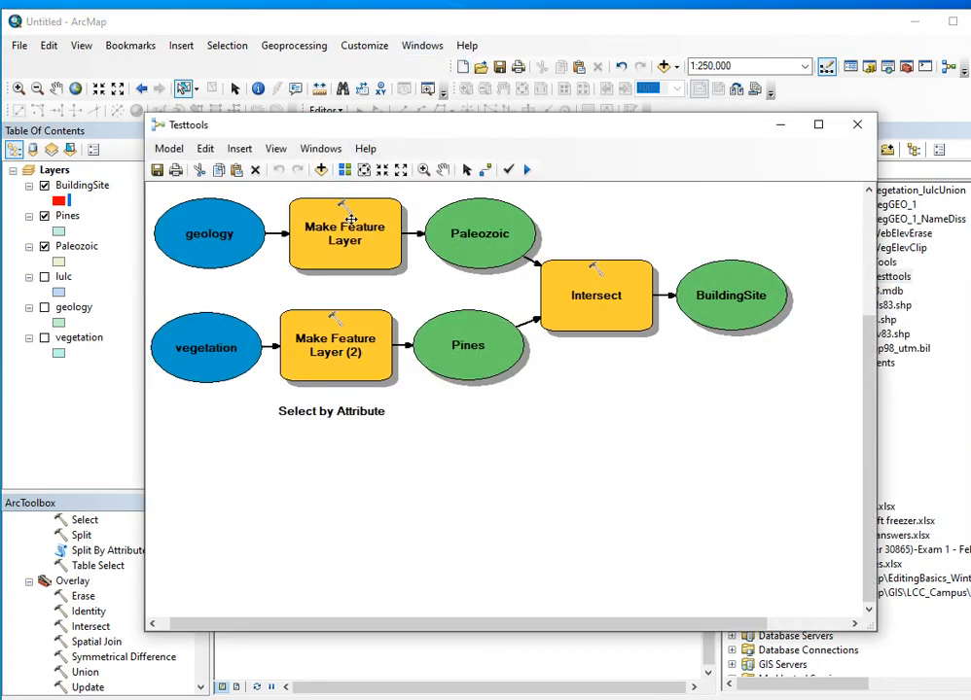
Run the reopened model again and select its BuildingSite output.
{"action": "left_click", "coordinate": [529, 170]}
{"action": "left_click", "coordinate": [529, 170]}
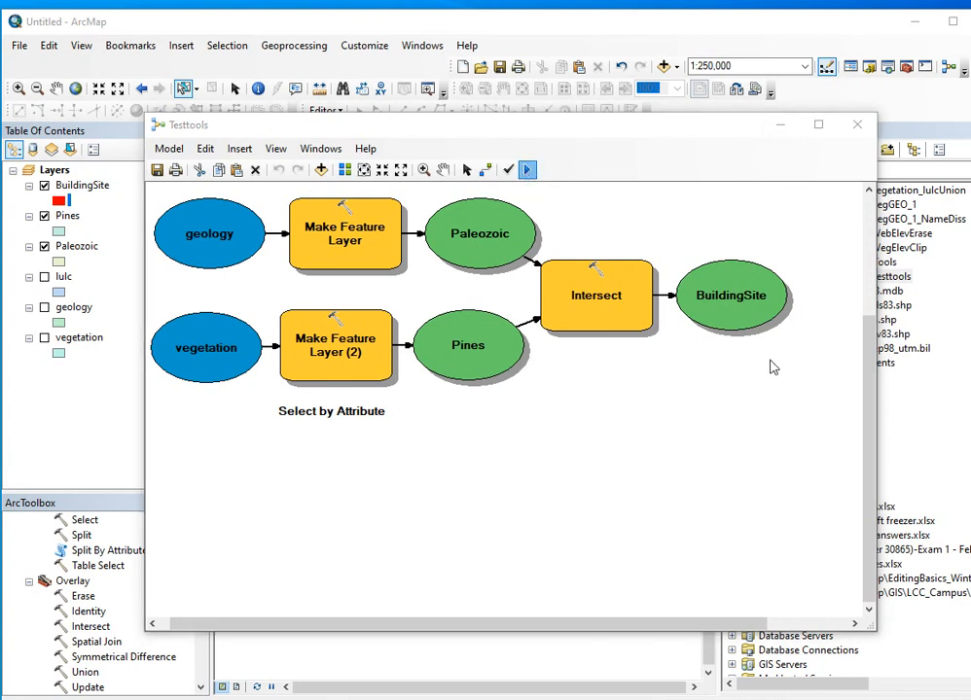
{"action": "left_click", "coordinate": [731, 307]}
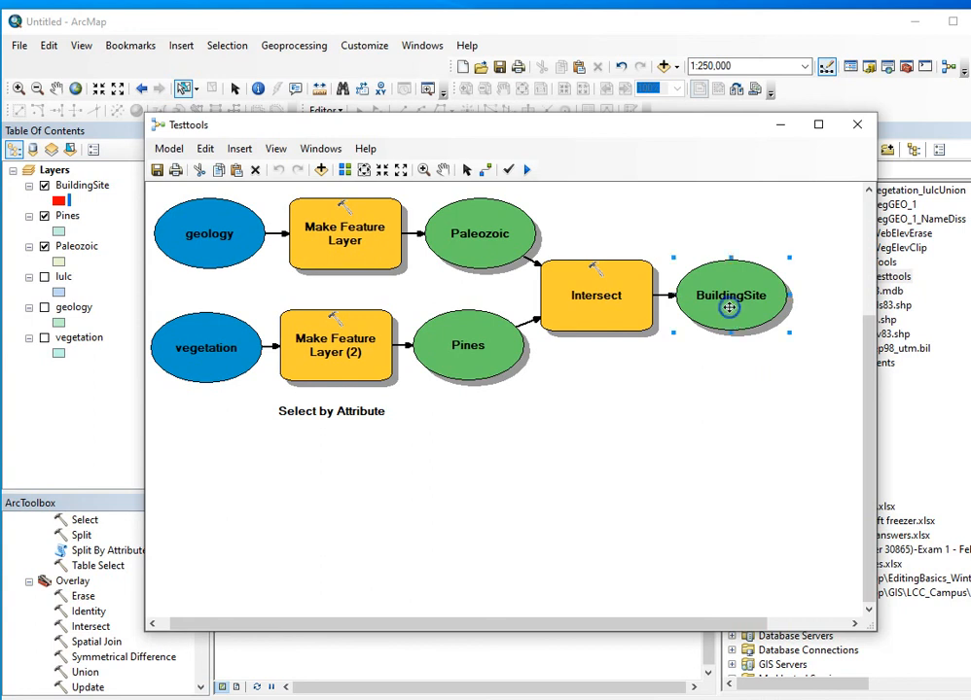
Change the Intersect tool's output feature class to BuildingSite2 in the Scratchtwo dataset and run the model.
{"action": "double_click", "coordinate": [624, 308]}
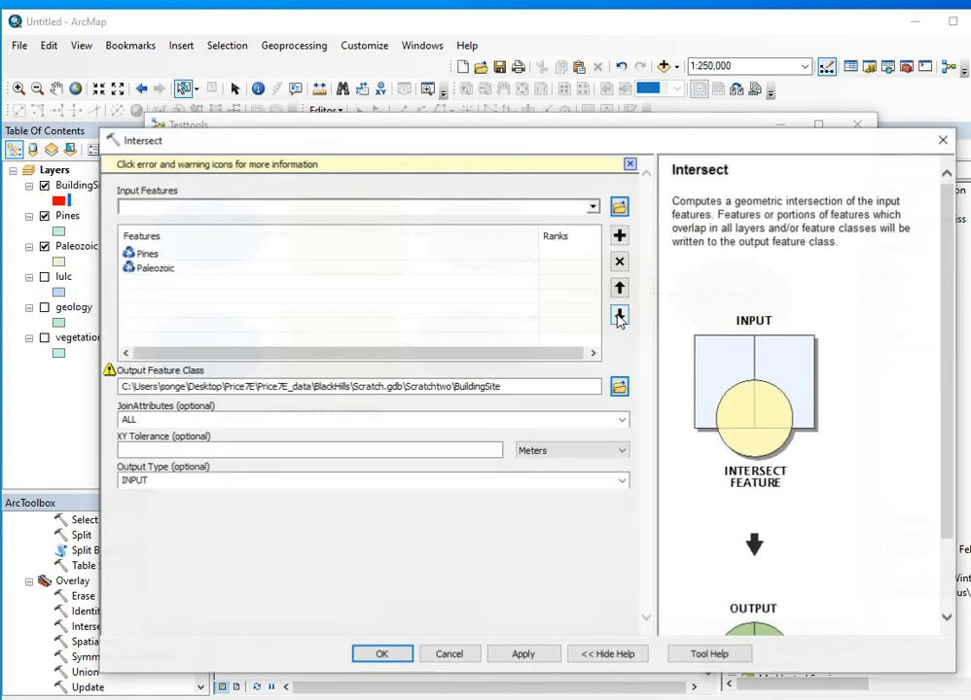
{"action": "left_click", "coordinate": [541, 387]}
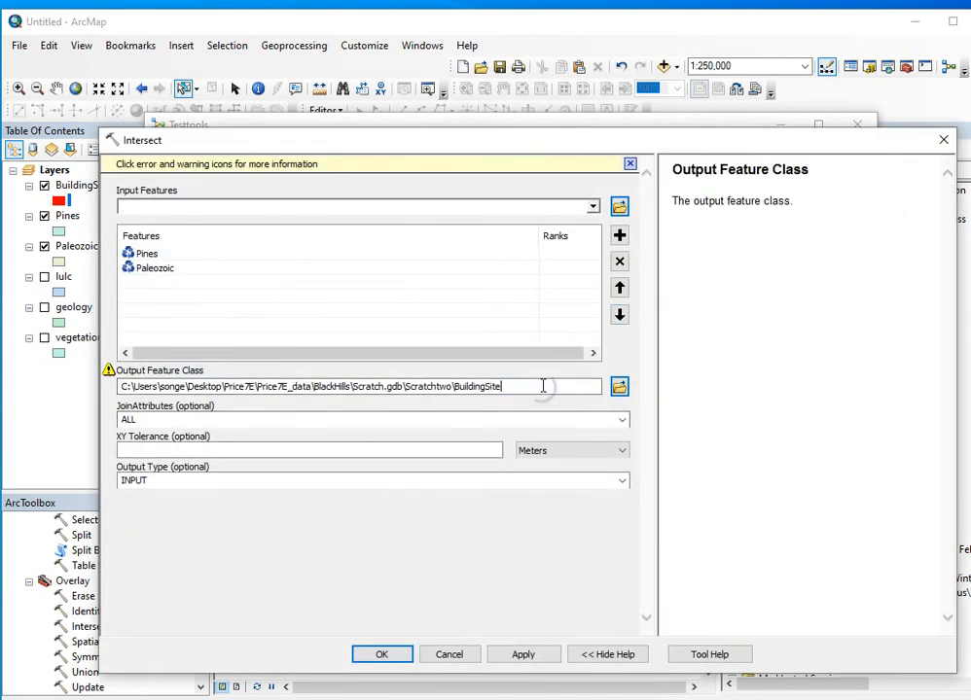
{"action": "type", "text": "2"}
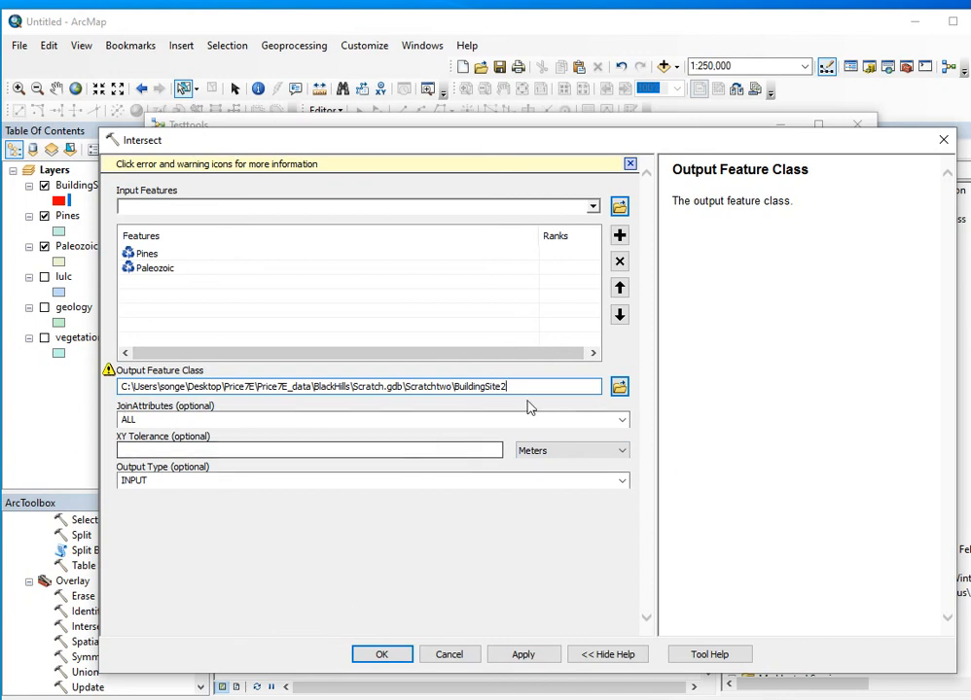
{"action": "left_click", "coordinate": [460, 520]}
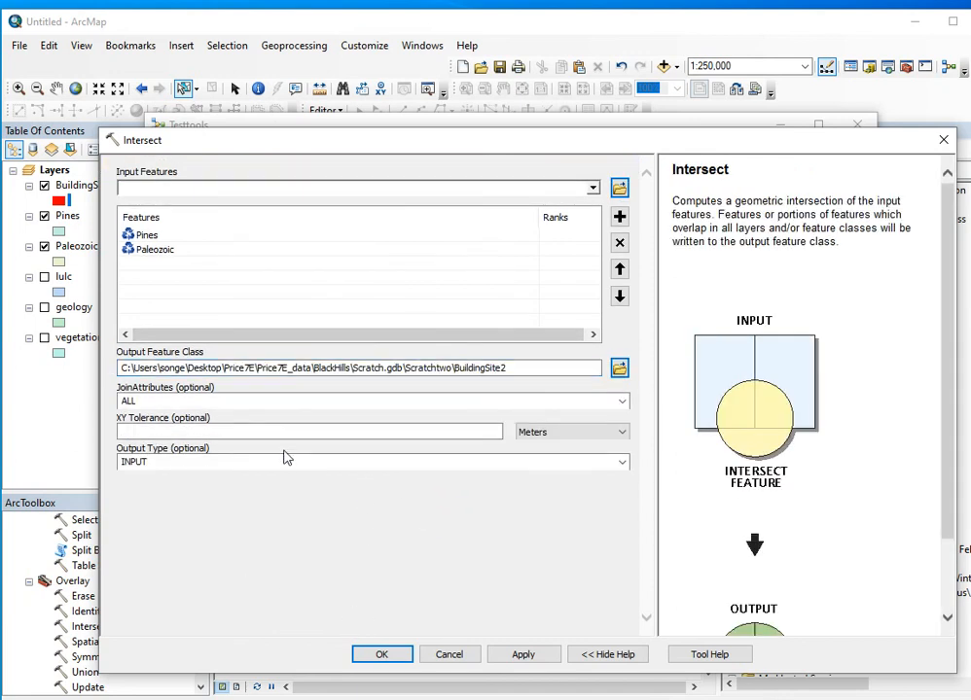
{"action": "left_click", "coordinate": [382, 654]}
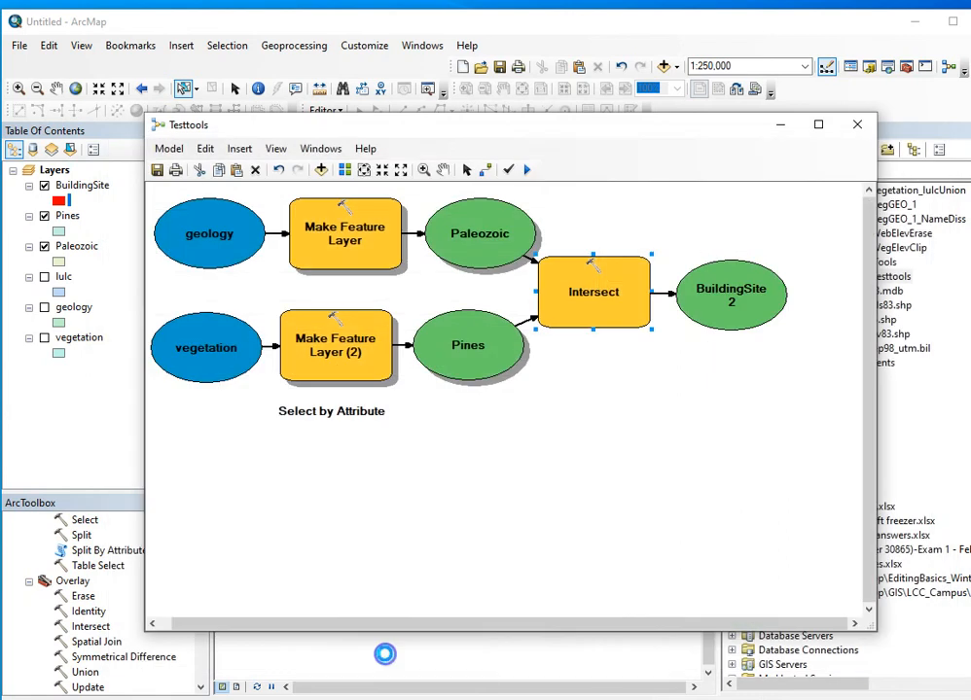
{"action": "left_click", "coordinate": [531, 177]}
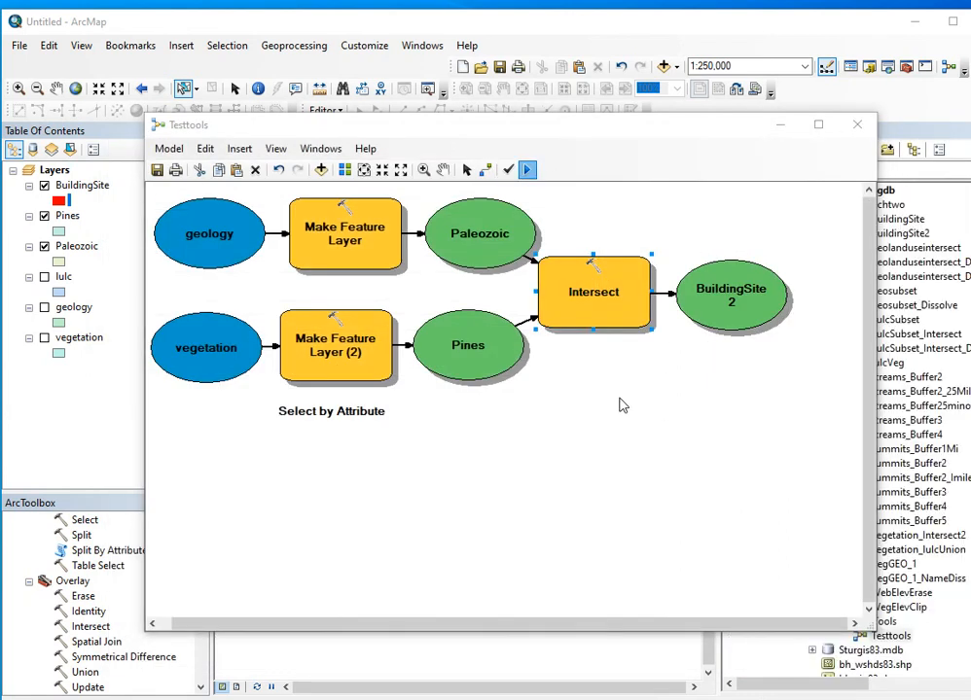
Add the BuildingSite2 feature class from Scratch.gdb to the map and close the Testtools model window.
{"action": "right_click", "coordinate": [733, 312]}
{"action": "left_click", "coordinate": [687, 423]}
{"action": "left_click_drag", "start_coordinate": [729, 114], "coordinate": [718, 292]}
{"action": "left_click_drag", "start_coordinate": [902, 234], "coordinate": [548, 217]}
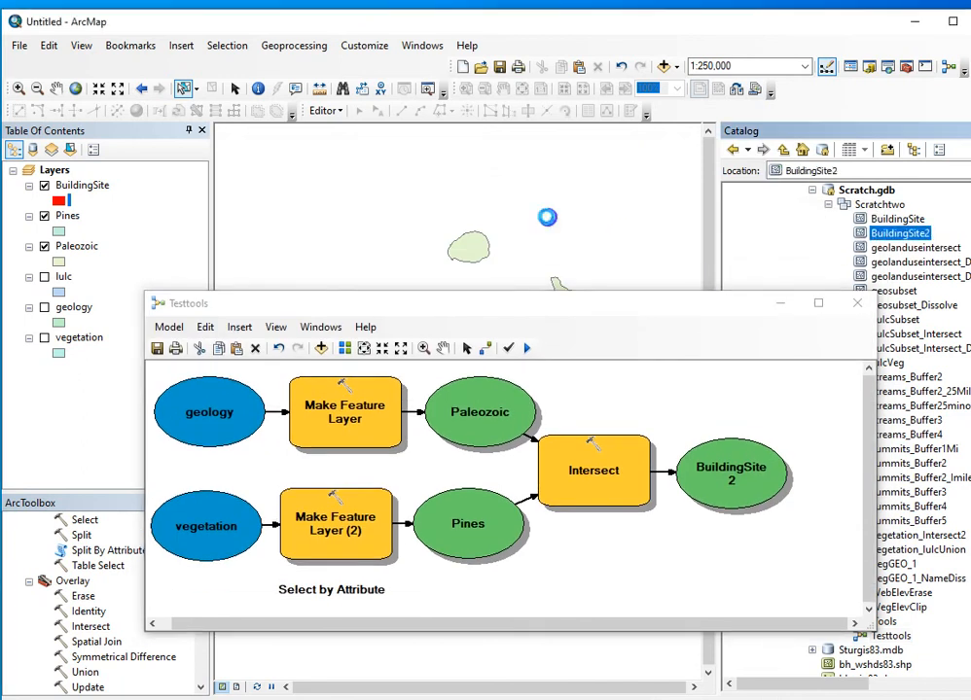
{"action": "left_click", "coordinate": [856, 304]}
{"action": "left_click", "coordinate": [766, 433]}
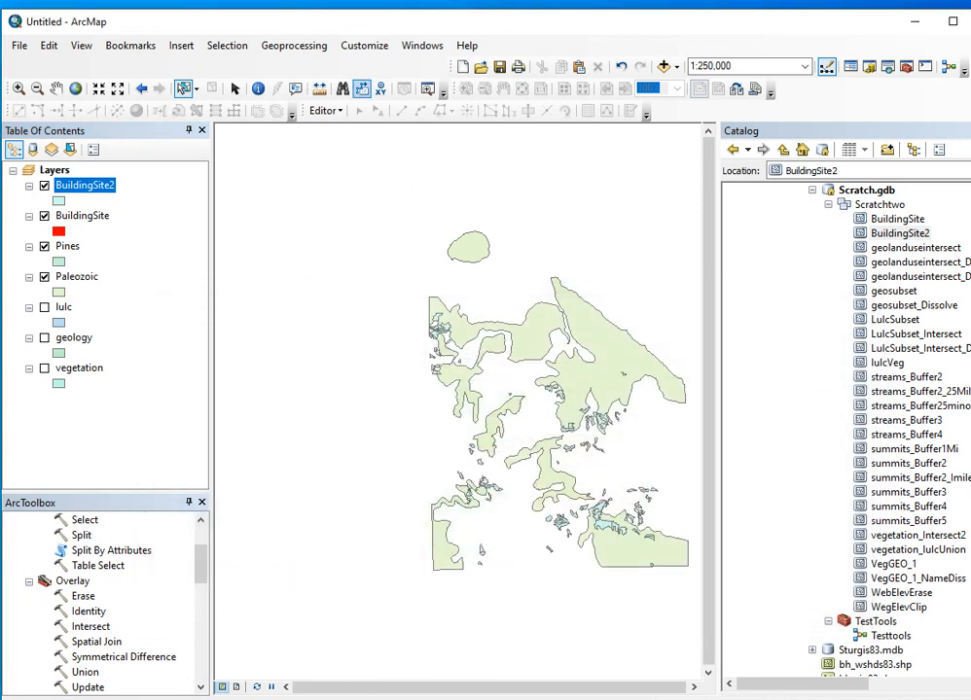